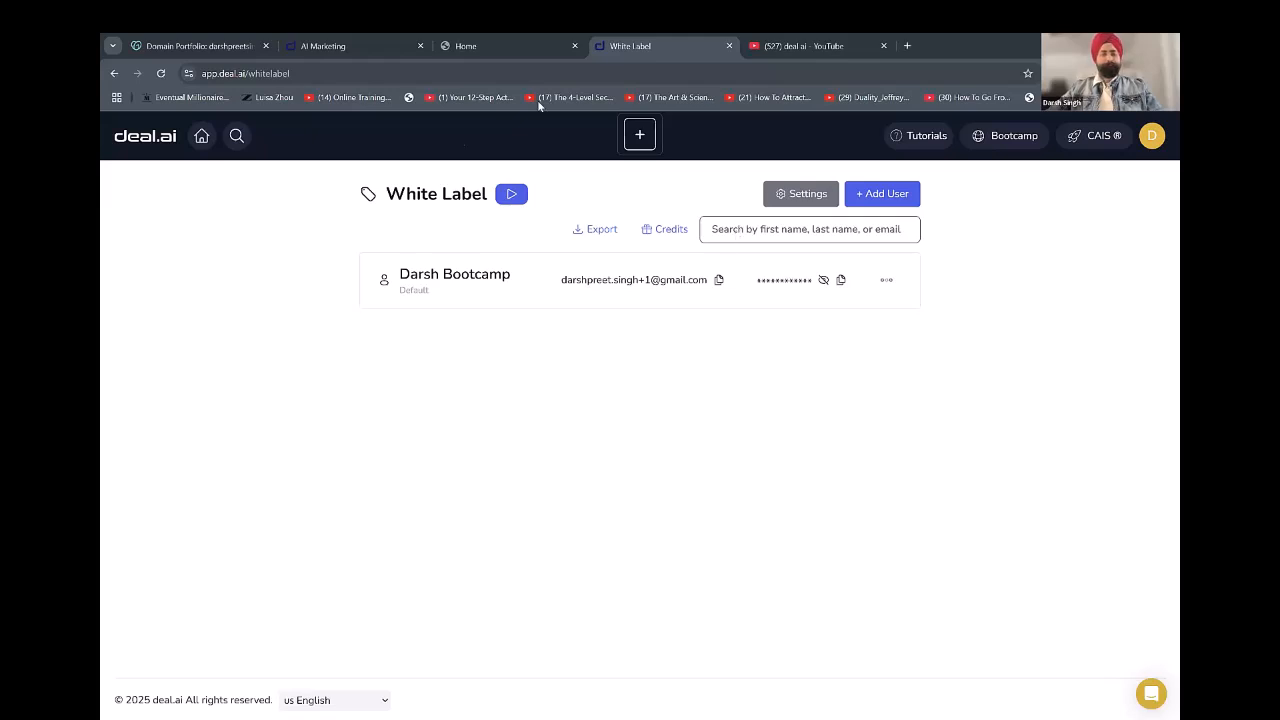
Go to the home screen of all apps and open the White Label app.
{"action": "left_click", "coordinate": [201, 136]}
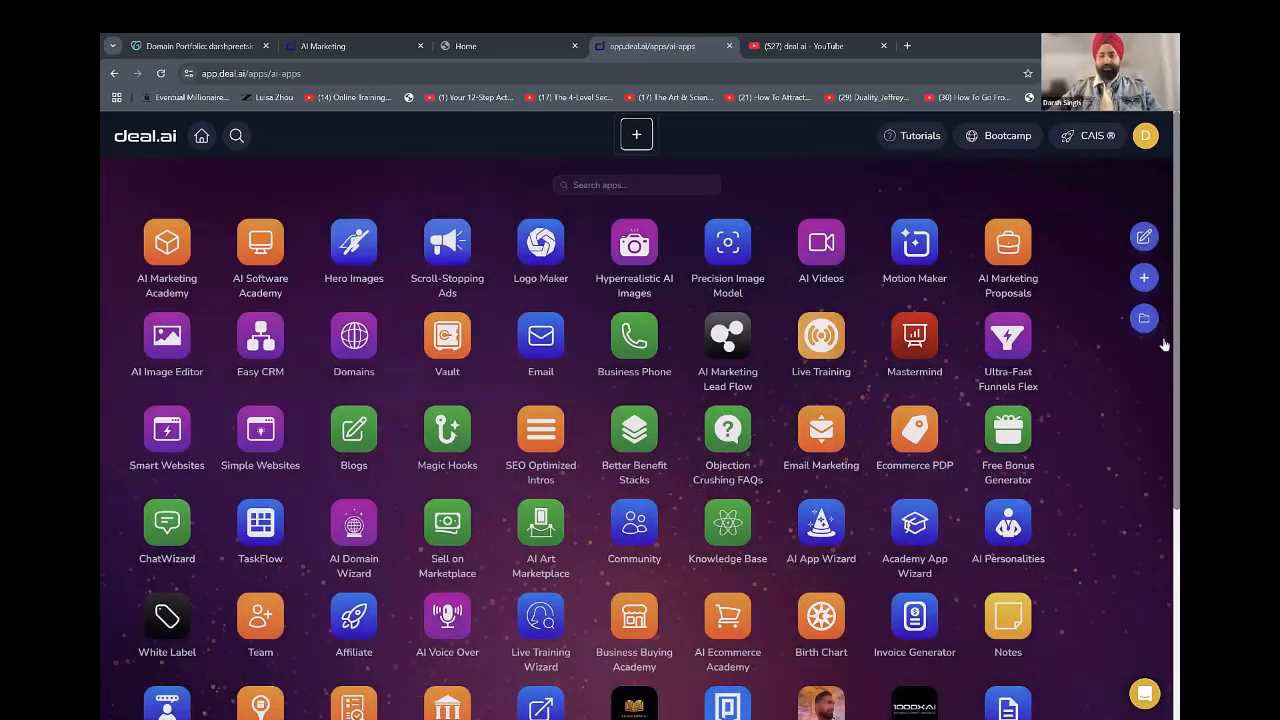
{"action": "scroll", "coordinate": [170, 400], "scroll_direction": "down", "scroll_amount": 2}
{"action": "left_click", "coordinate": [166, 428]}
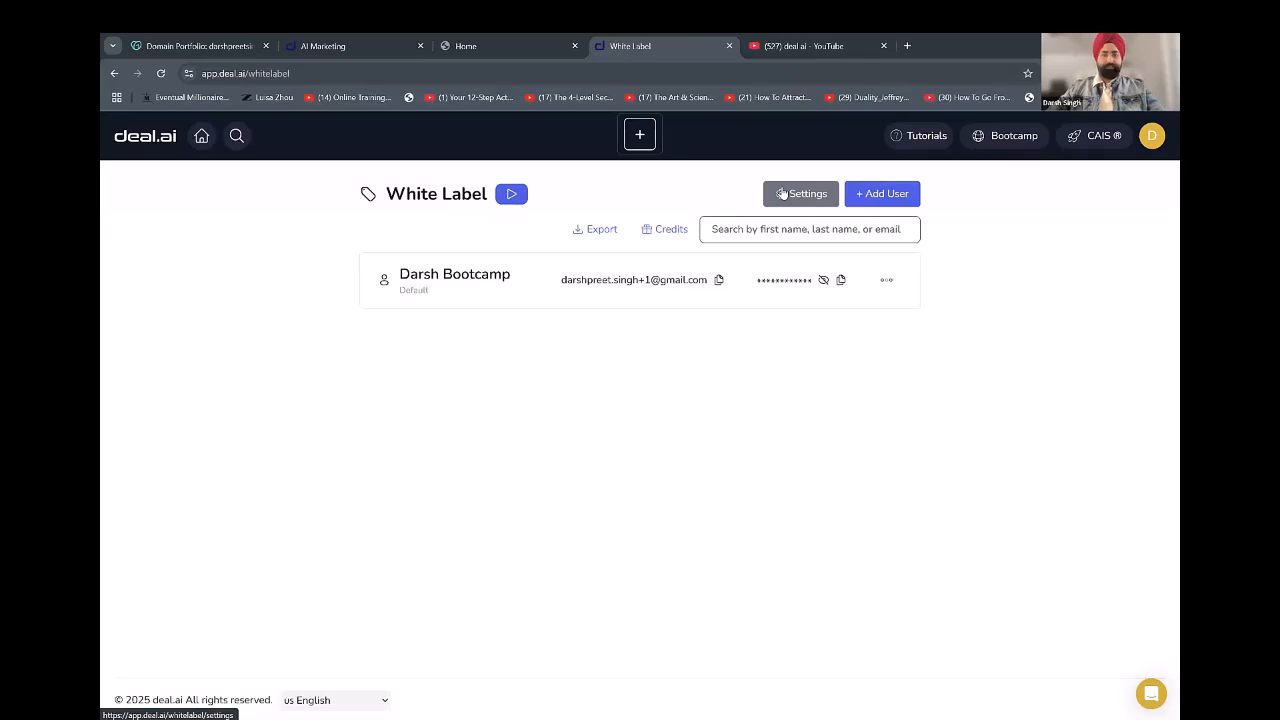
Start a bulk credit grant to all users with 500 credits per user and check the balance and required credits.
{"action": "left_click", "coordinate": [664, 229]}
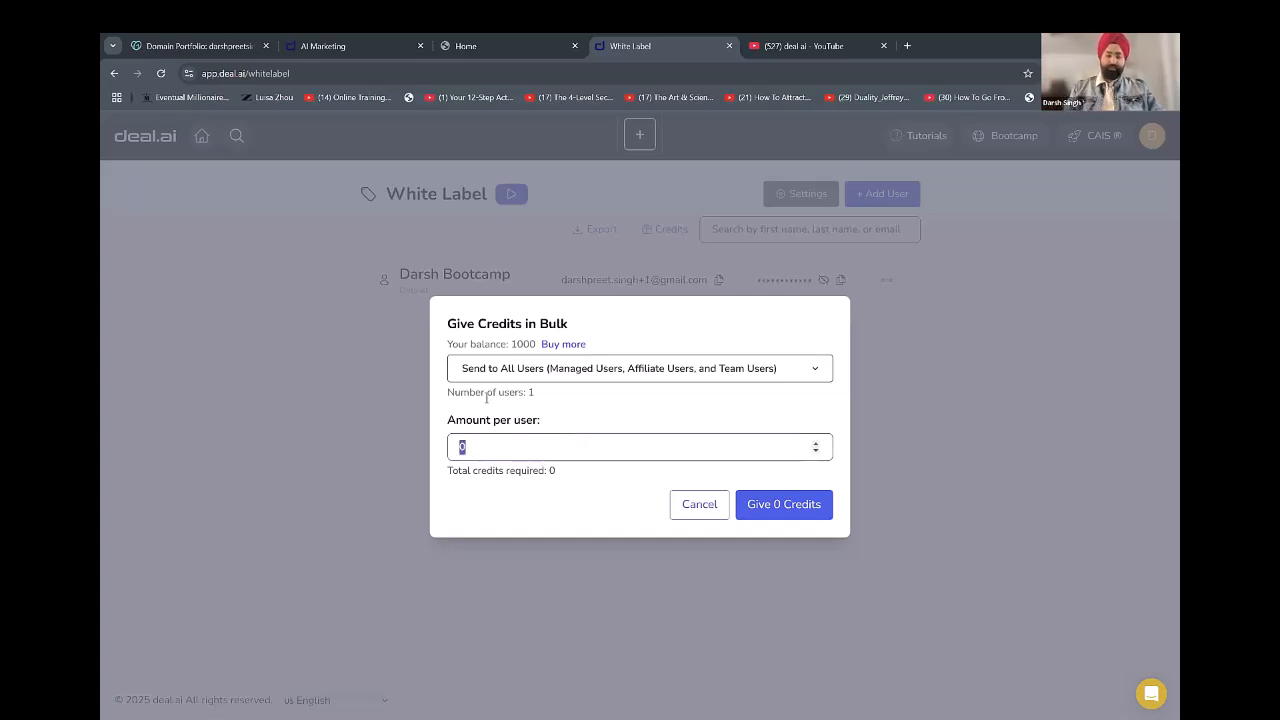
{"action": "type", "text": "500"}
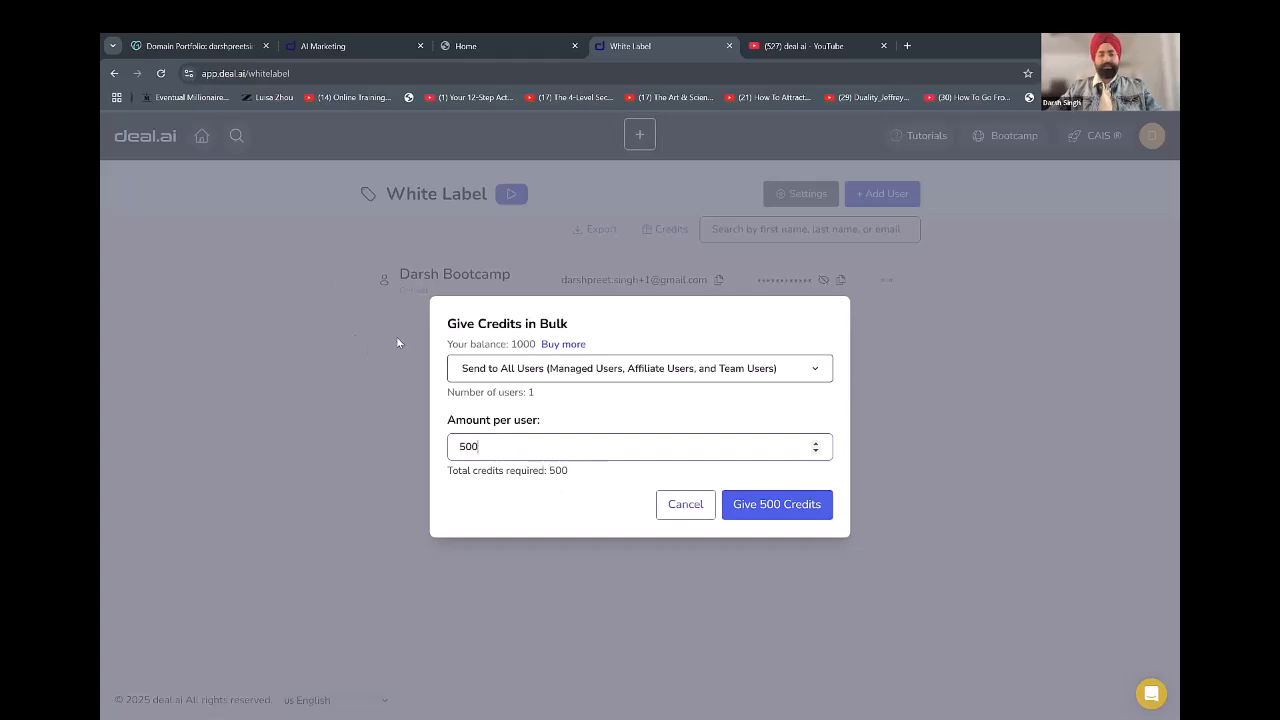
{"action": "mouse_move", "coordinate": [571, 473]}
{"action": "left_mouse_down"}
{"action": "mouse_move", "coordinate": [549, 473]}
{"action": "mouse_move", "coordinate": [581, 474]}
{"action": "left_mouse_up"}
{"action": "left_click", "coordinate": [550, 476]}
{"action": "left_click", "coordinate": [581, 474]}
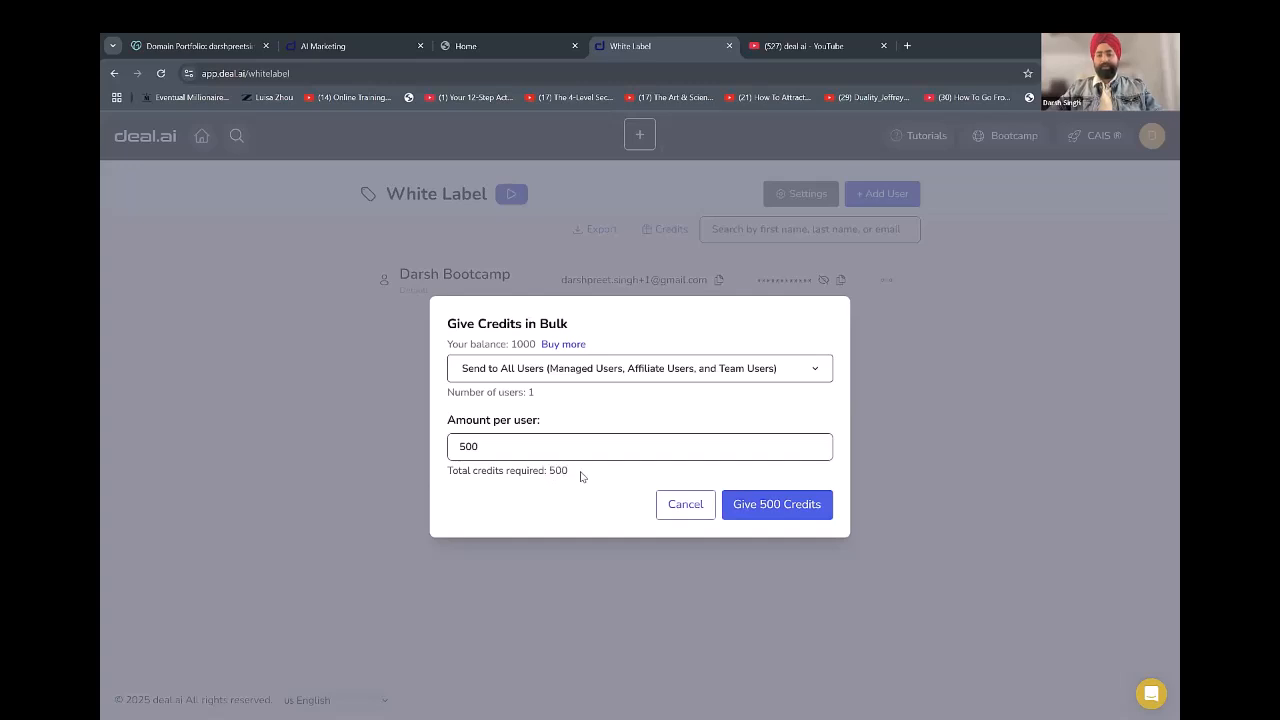
{"action": "left_click_drag", "start_coordinate": [530, 341], "coordinate": [511, 343]}
{"action": "left_click", "coordinate": [575, 342]}
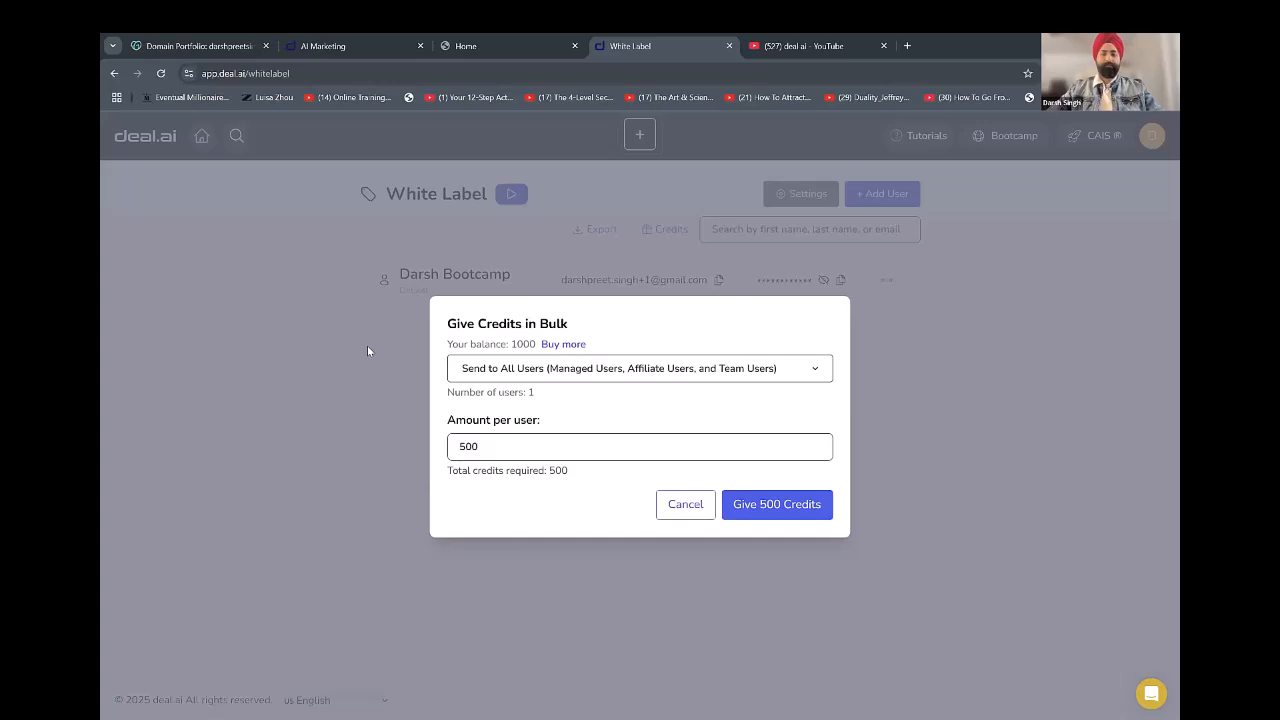
Review the recipient options for the bulk credit grant and cancel it.
{"action": "left_click", "coordinate": [493, 371]}
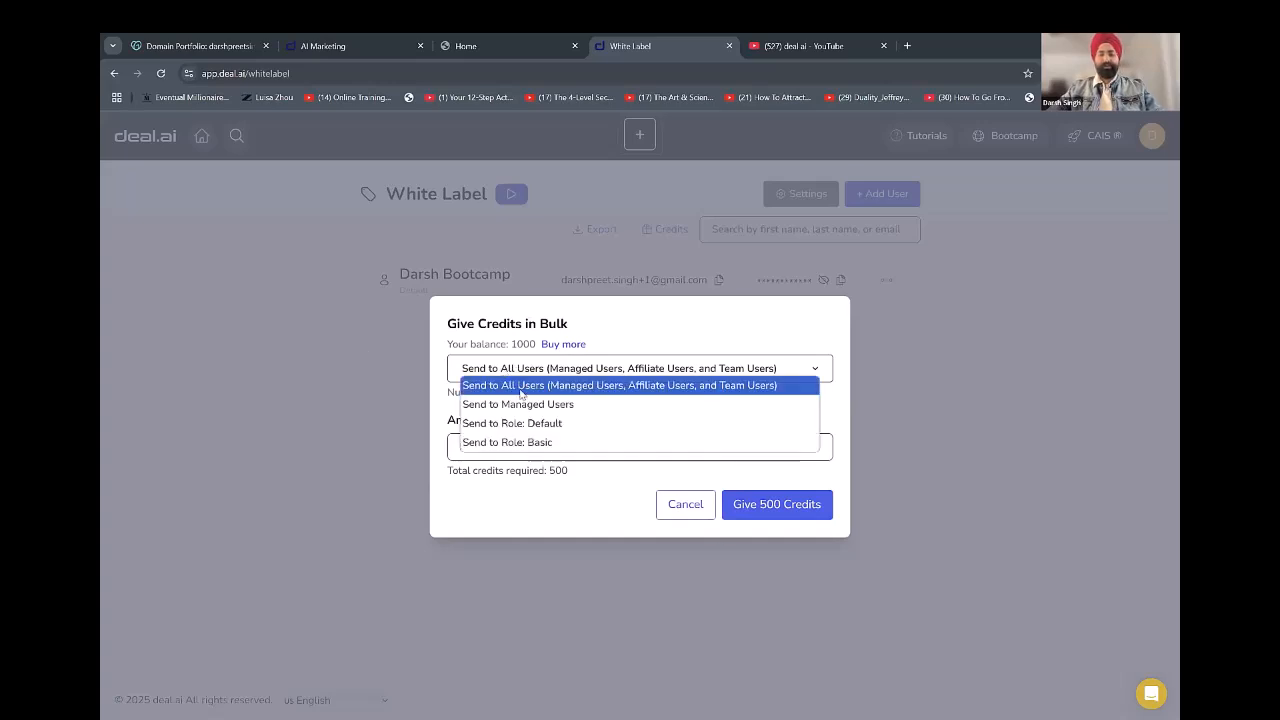
{"action": "left_click", "coordinate": [646, 320]}
{"action": "left_click", "coordinate": [681, 506]}
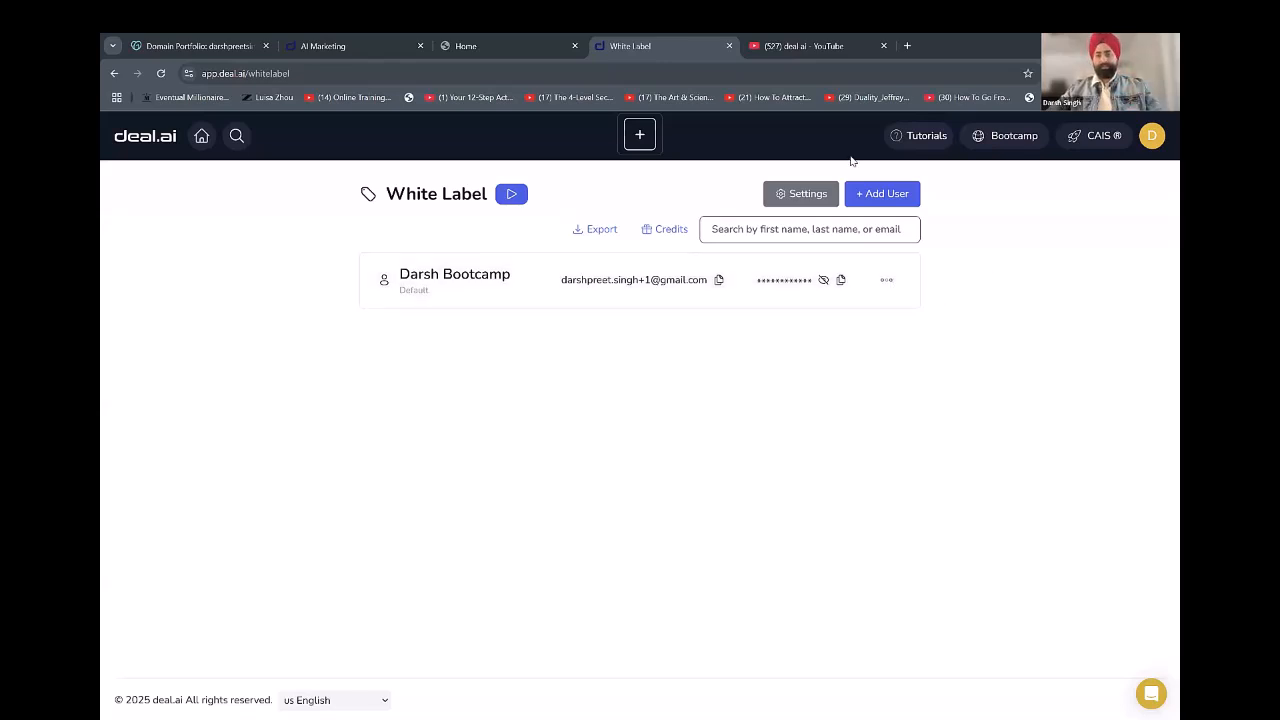
Open the form for a new white label user, enable the invite email option, and cancel without creating the user.
{"action": "left_click", "coordinate": [885, 194]}
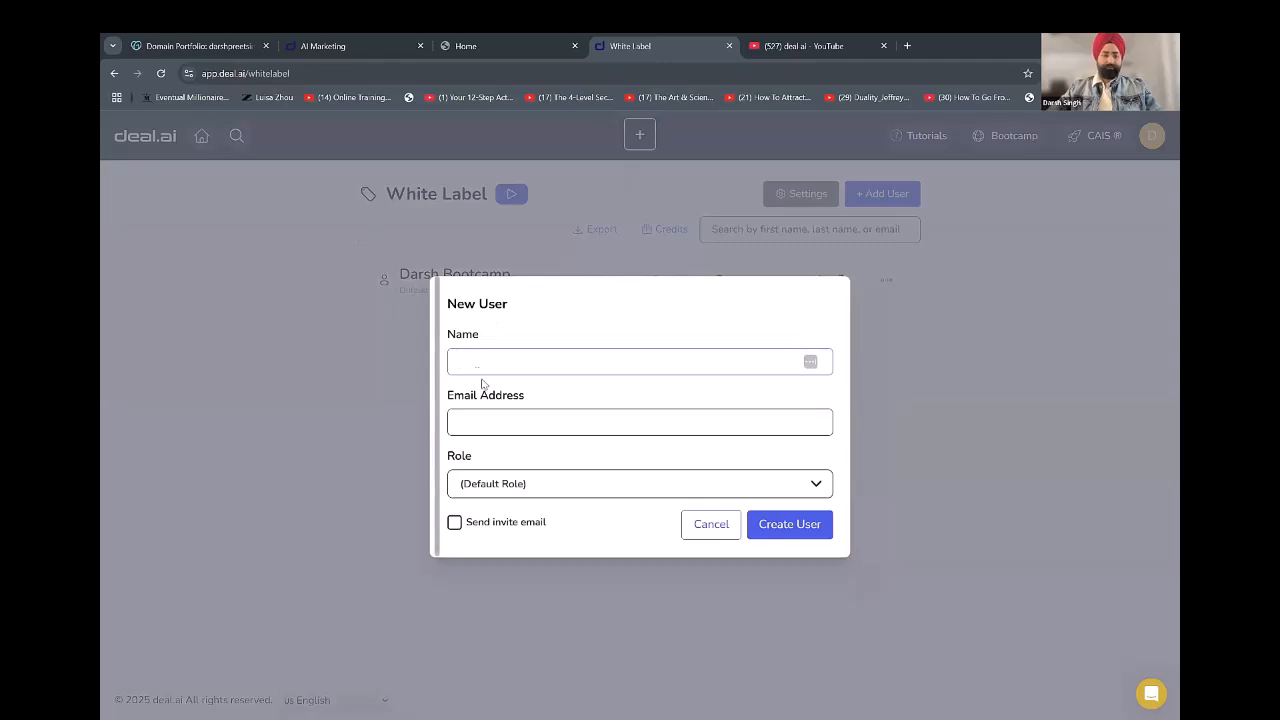
{"action": "left_click", "coordinate": [608, 352]}
{"action": "left_click", "coordinate": [593, 307]}
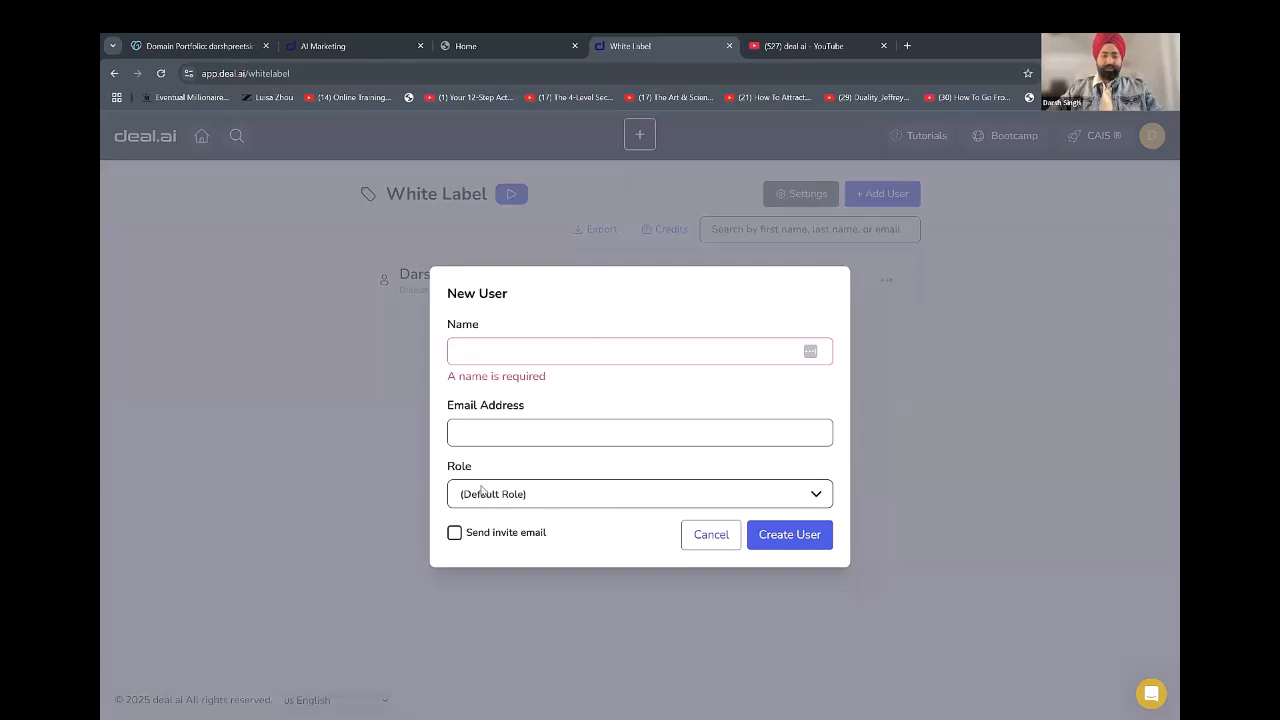
{"action": "left_click", "coordinate": [455, 536]}
{"action": "left_click", "coordinate": [541, 540]}
{"action": "left_click", "coordinate": [518, 536]}
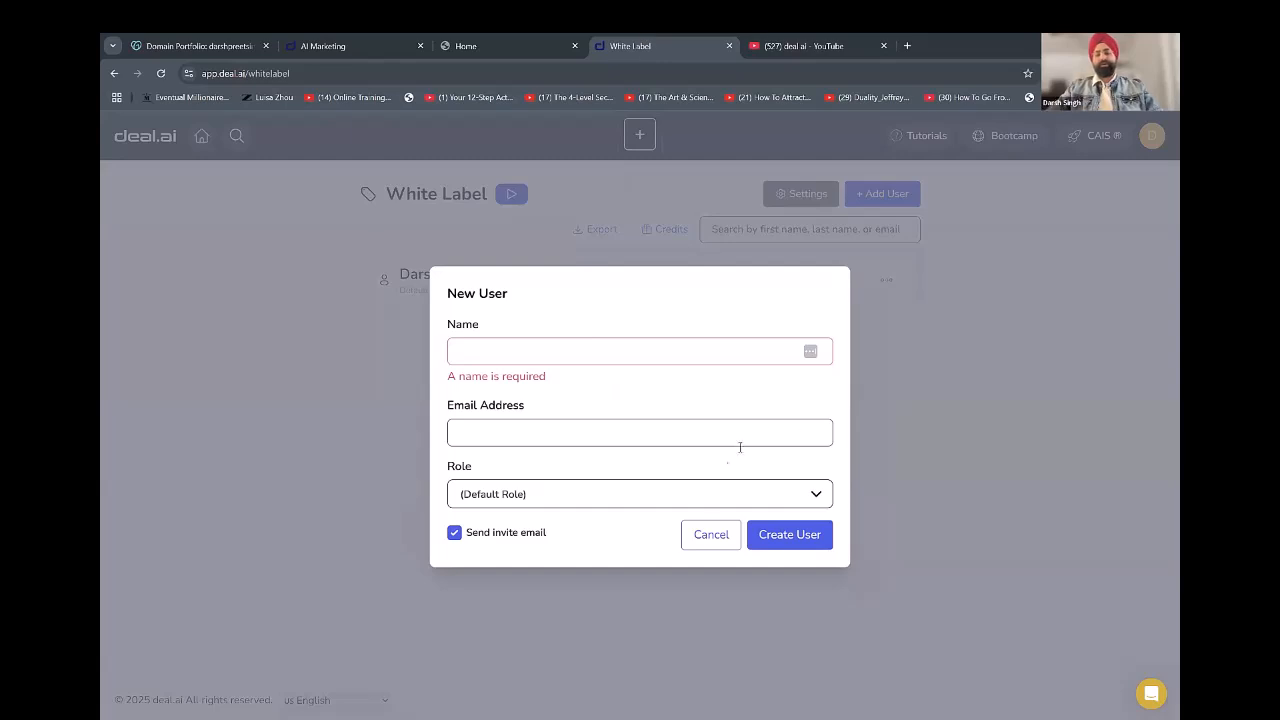
{"action": "left_click", "coordinate": [698, 536]}
Examine the email and masked password of the listed white label user.
{"action": "left_click_drag", "start_coordinate": [562, 281], "coordinate": [809, 281]}
{"action": "left_click", "coordinate": [731, 357]}
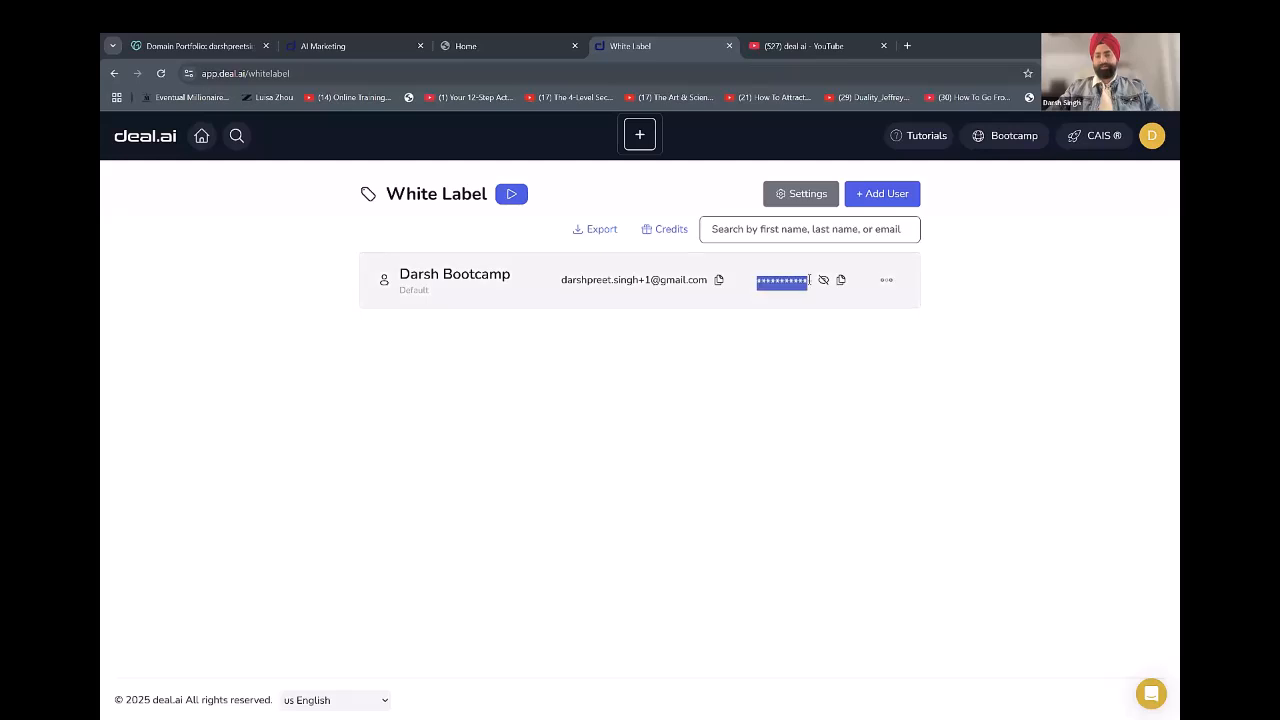
{"action": "left_click", "coordinate": [806, 347]}
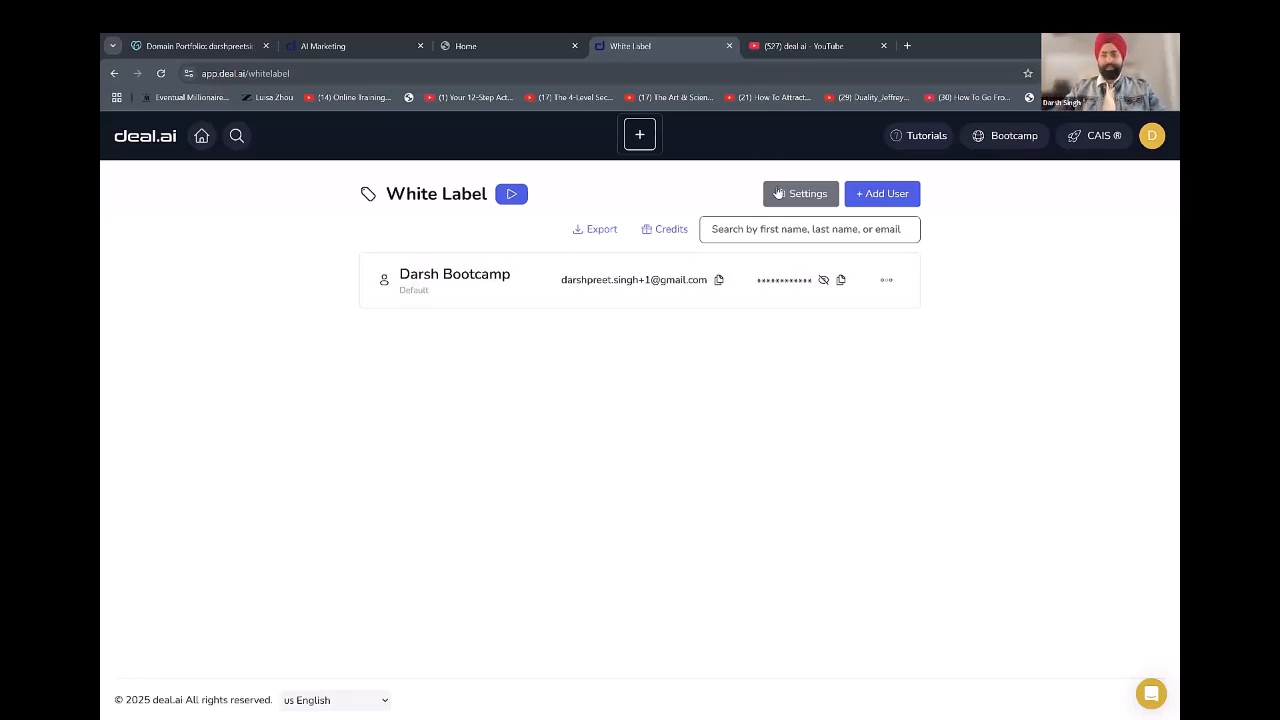
Open the White Label settings and enable the API.
{"action": "left_click", "coordinate": [824, 188]}
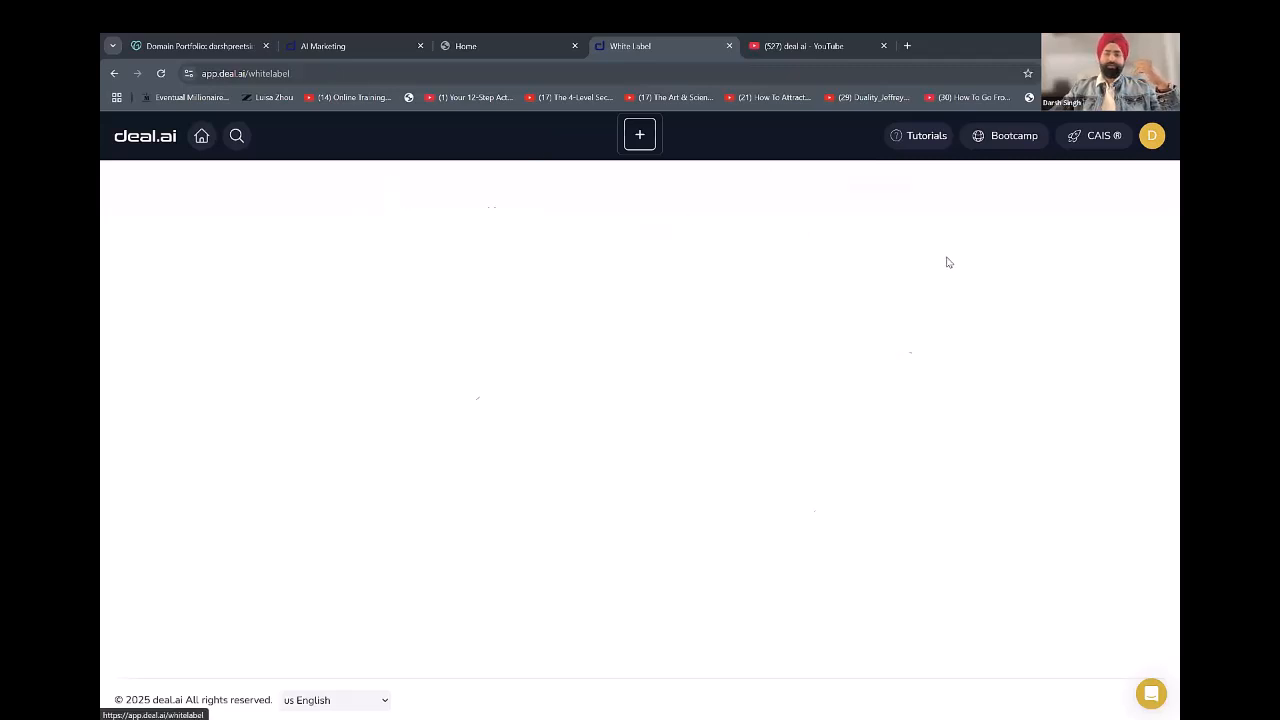
{"action": "left_click", "coordinate": [803, 197]}
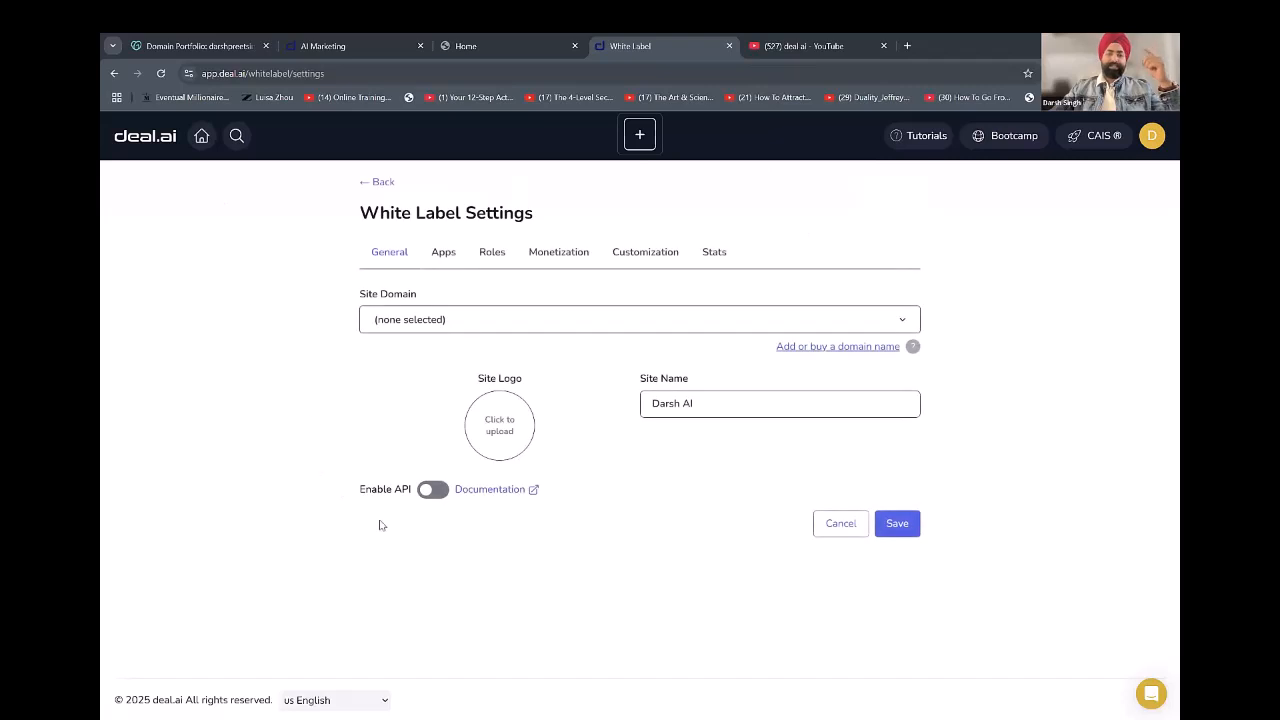
{"action": "left_click", "coordinate": [441, 488]}
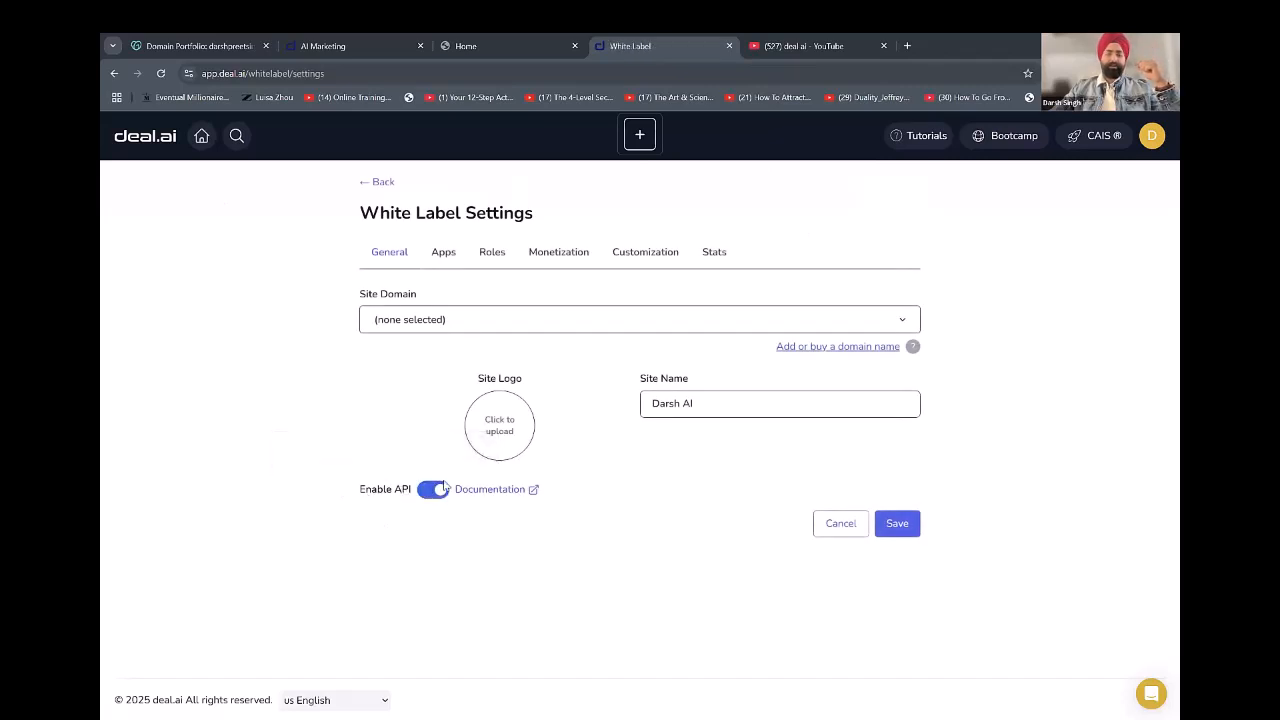
Look through the API documentation article on managing white label users via API or Zapier and close it.
{"action": "left_click", "coordinate": [509, 490]}
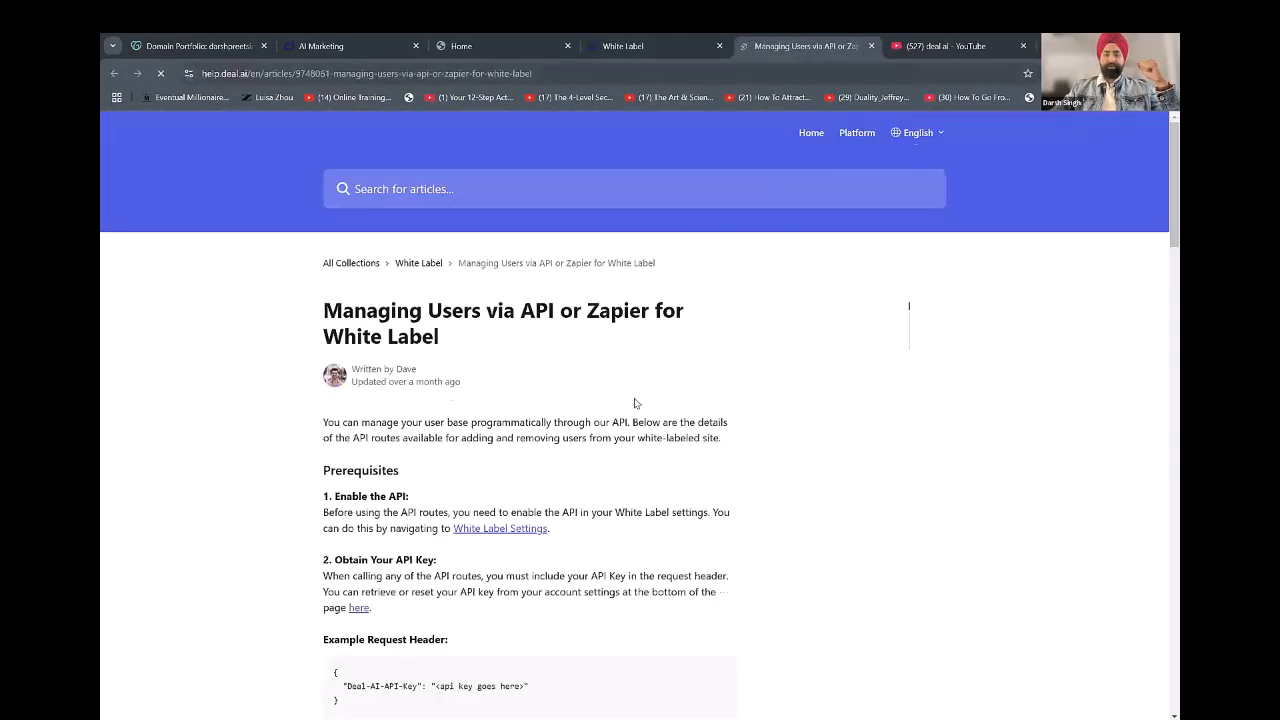
{"action": "scroll", "coordinate": [1160, 561], "scroll_direction": "down", "scroll_amount": 15}
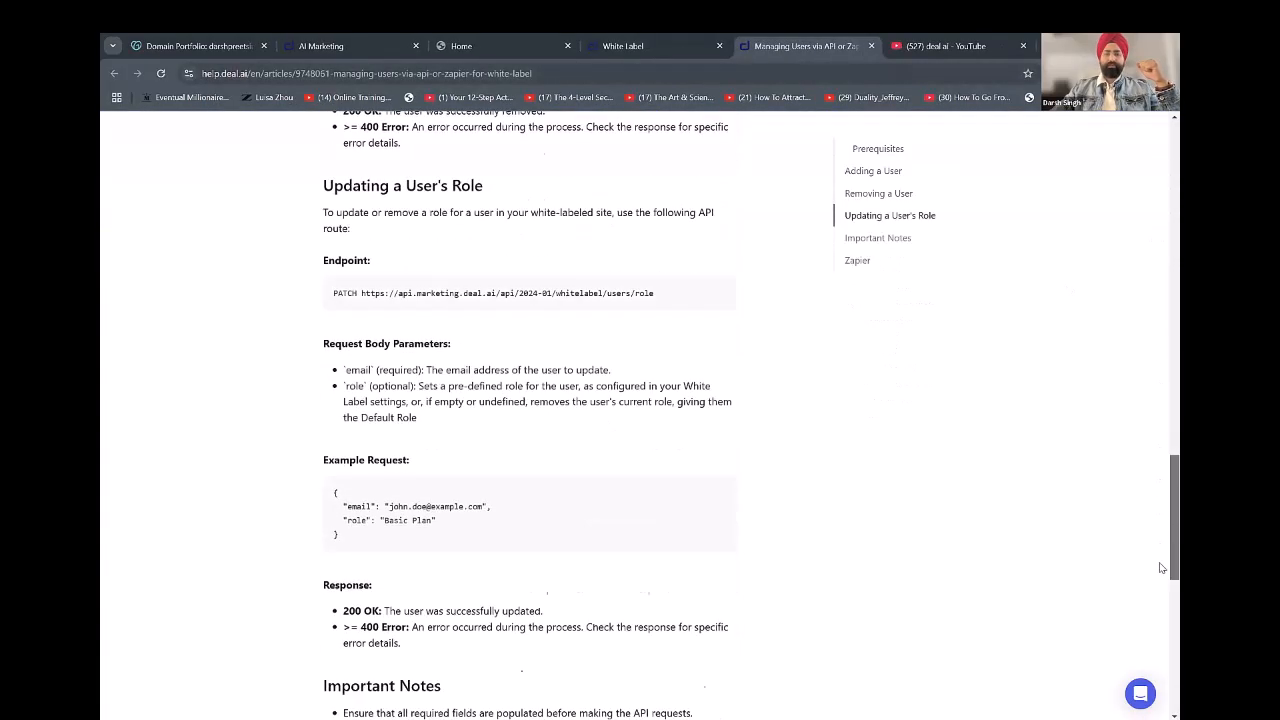
{"action": "scroll", "coordinate": [1160, 561], "scroll_direction": "down", "scroll_amount": 7}
{"action": "scroll", "coordinate": [1162, 450], "scroll_direction": "up", "scroll_amount": 14}
{"action": "scroll", "coordinate": [1160, 330], "scroll_direction": "up", "scroll_amount": 12}
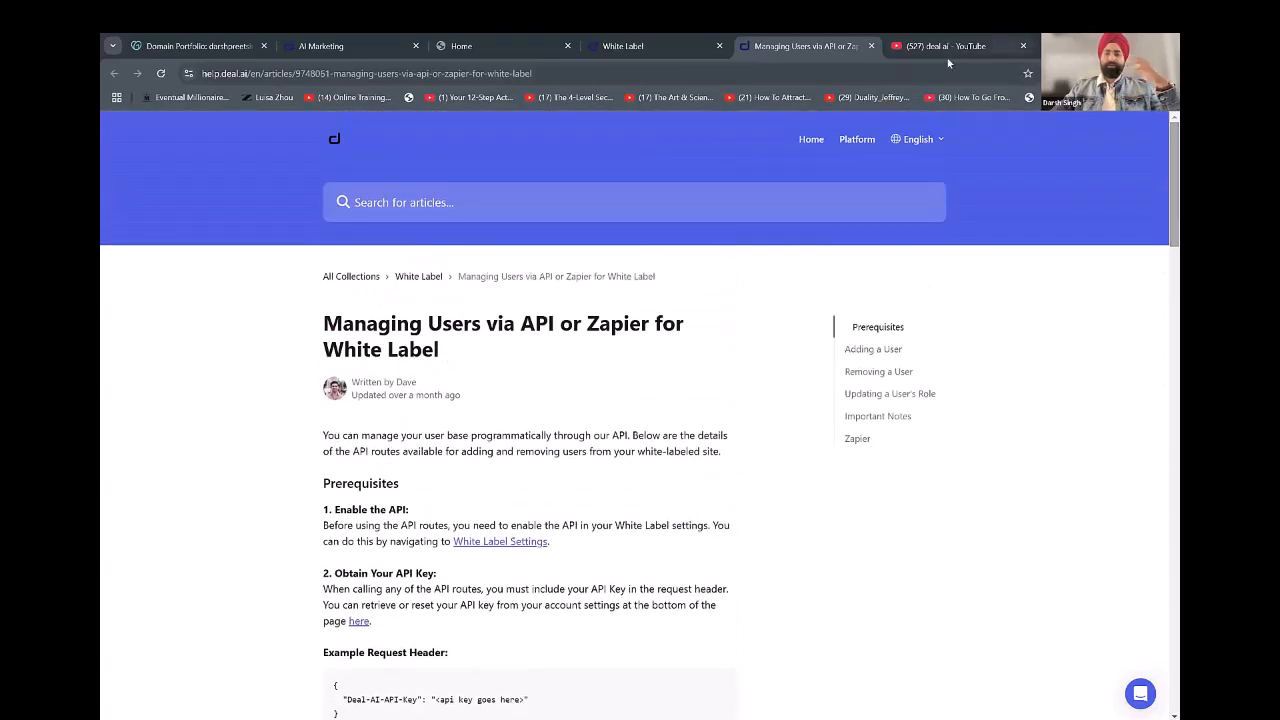
{"action": "left_click", "coordinate": [871, 46]}
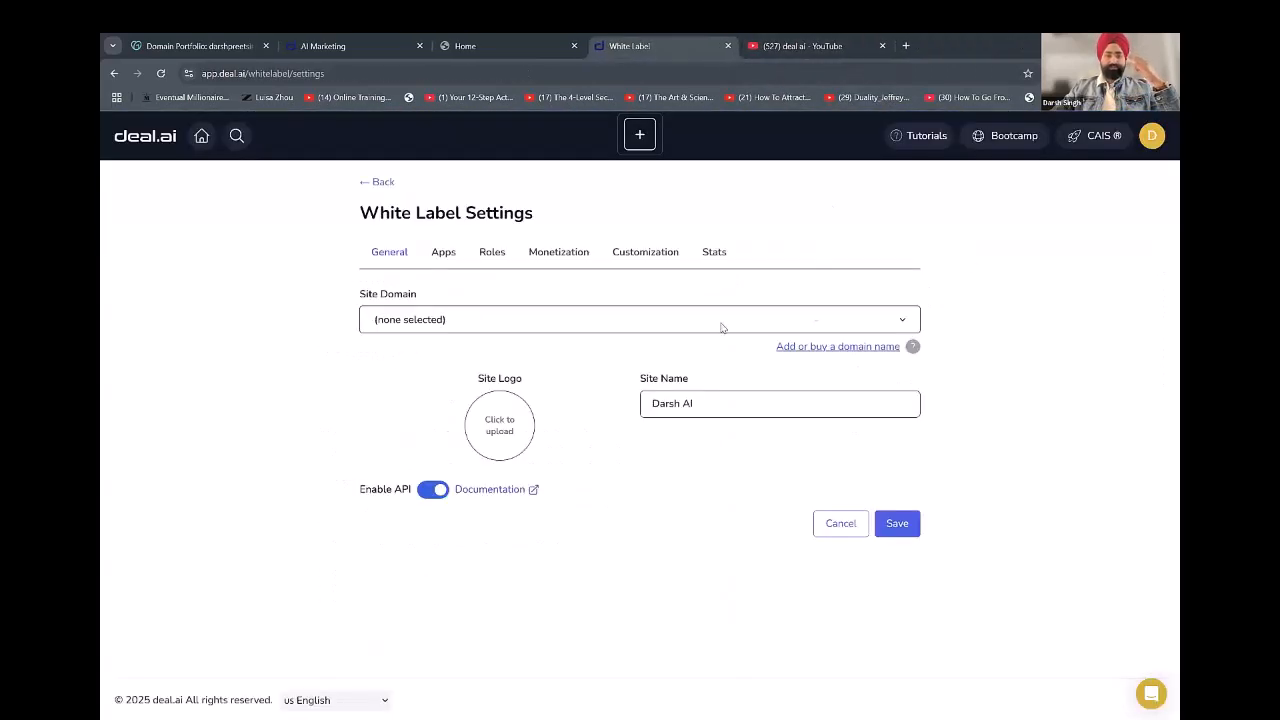
Disable the API again and reopen the White Label settings from the user list.
{"action": "left_click", "coordinate": [433, 489]}
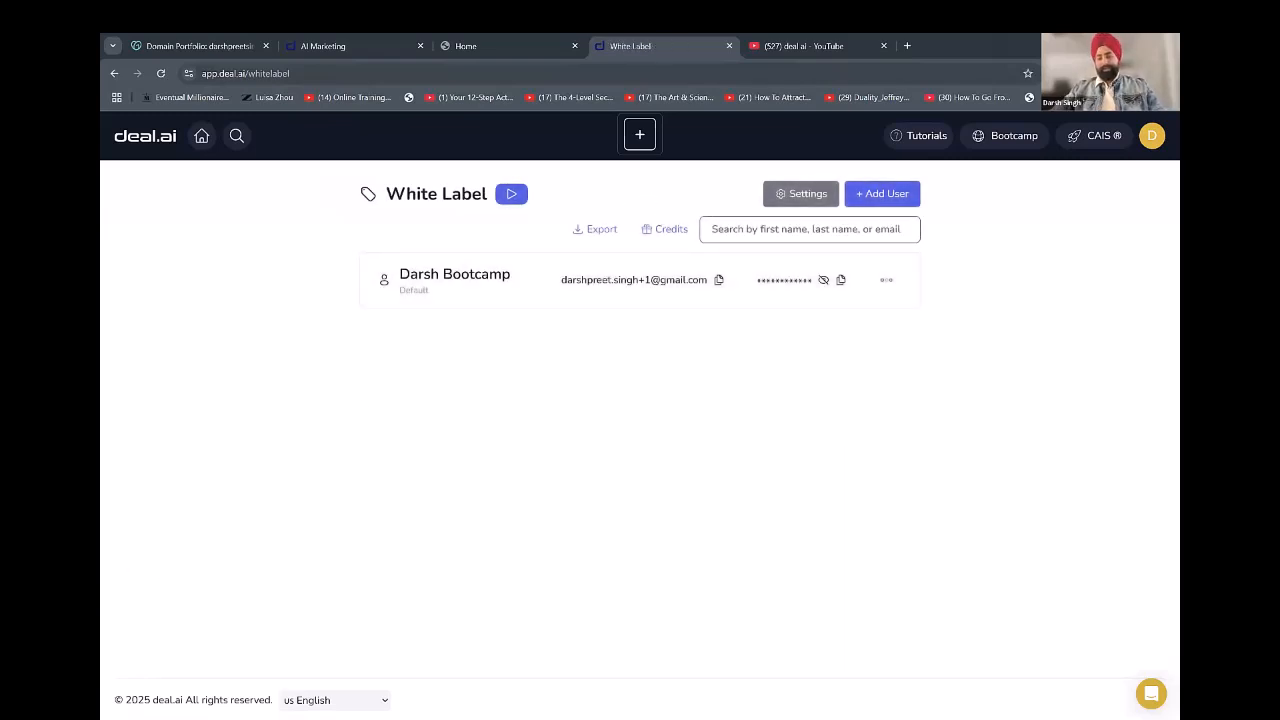
{"action": "left_click", "coordinate": [815, 195]}
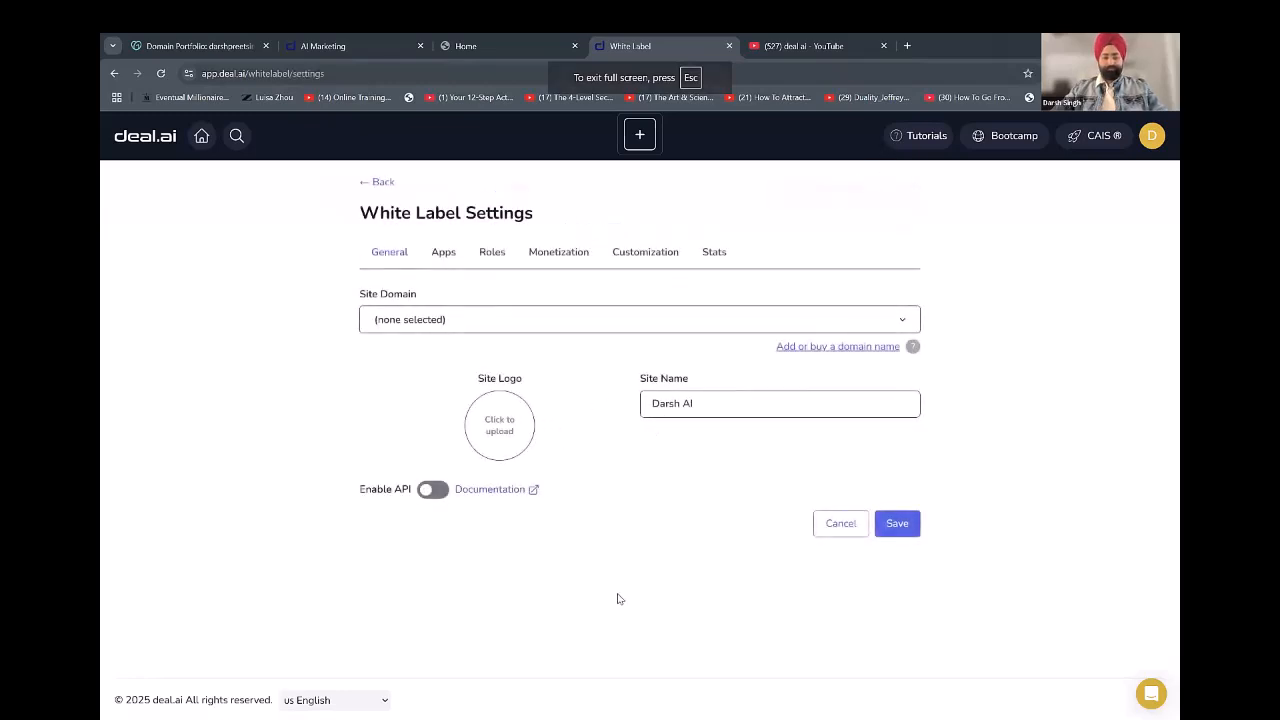
Switch to Paint with a blank canvas.
{"action": "key", "text": "super"}
{"action": "left_click", "coordinate": [882, 591]}
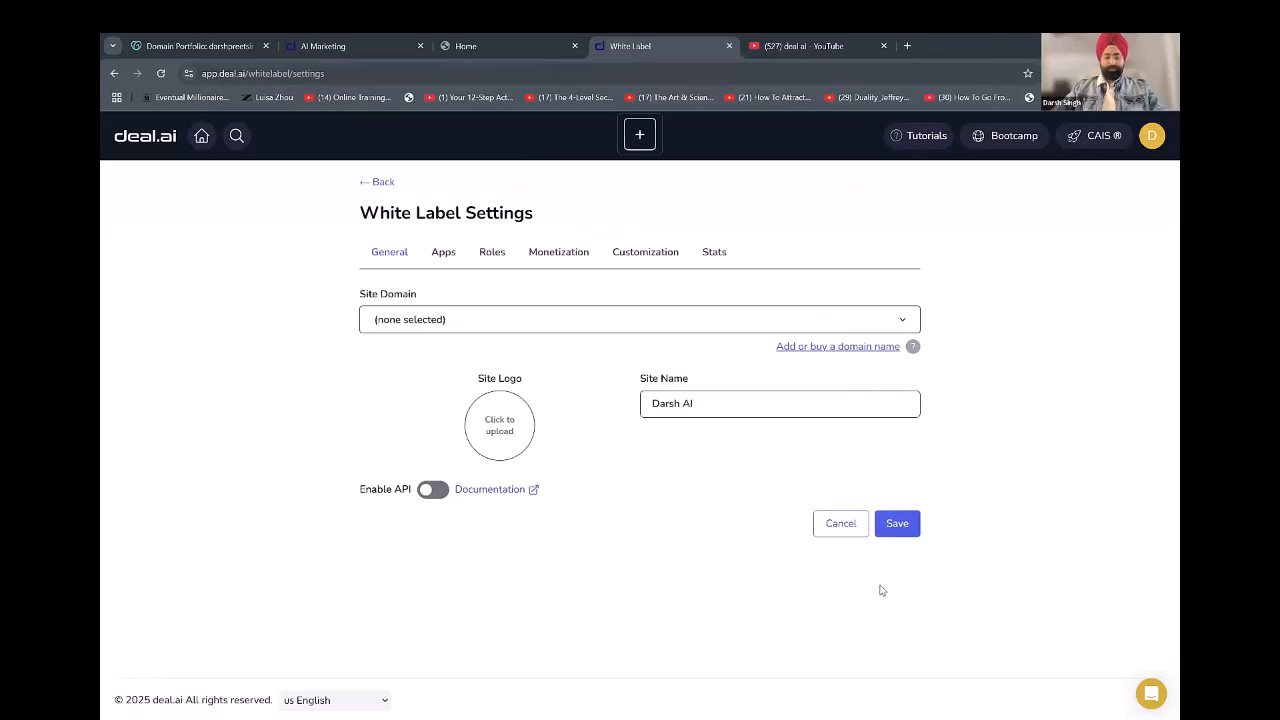
{"action": "key", "text": "super"}
{"action": "type", "text": "paint"}
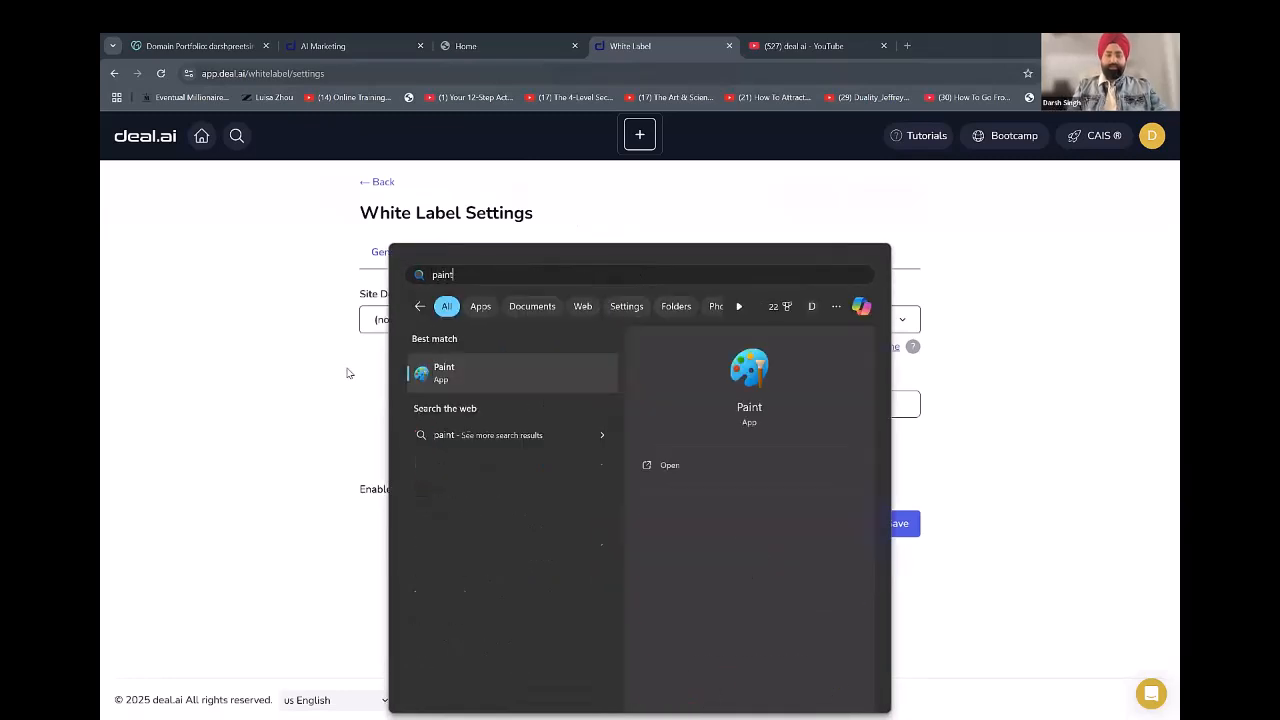
{"action": "key", "text": "Return"}
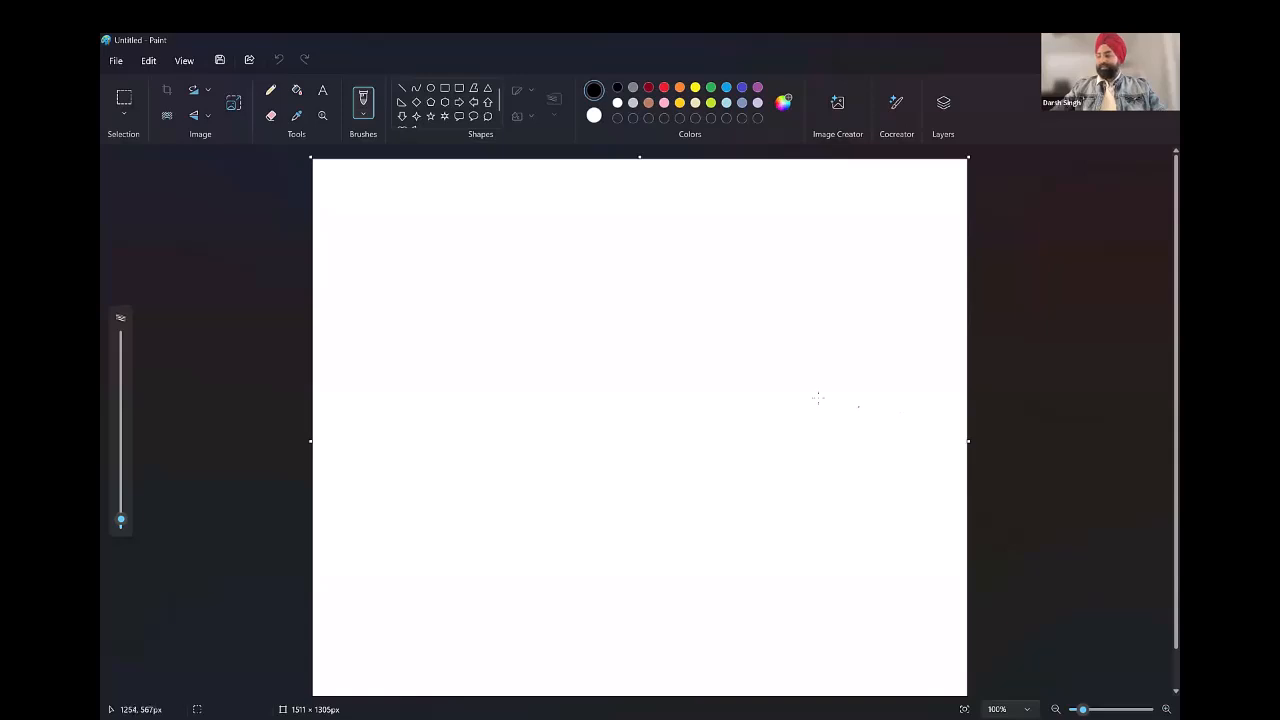
Draw a wide black-outlined rectangle across the upper part of the canvas.
{"action": "left_click", "coordinate": [323, 95]}
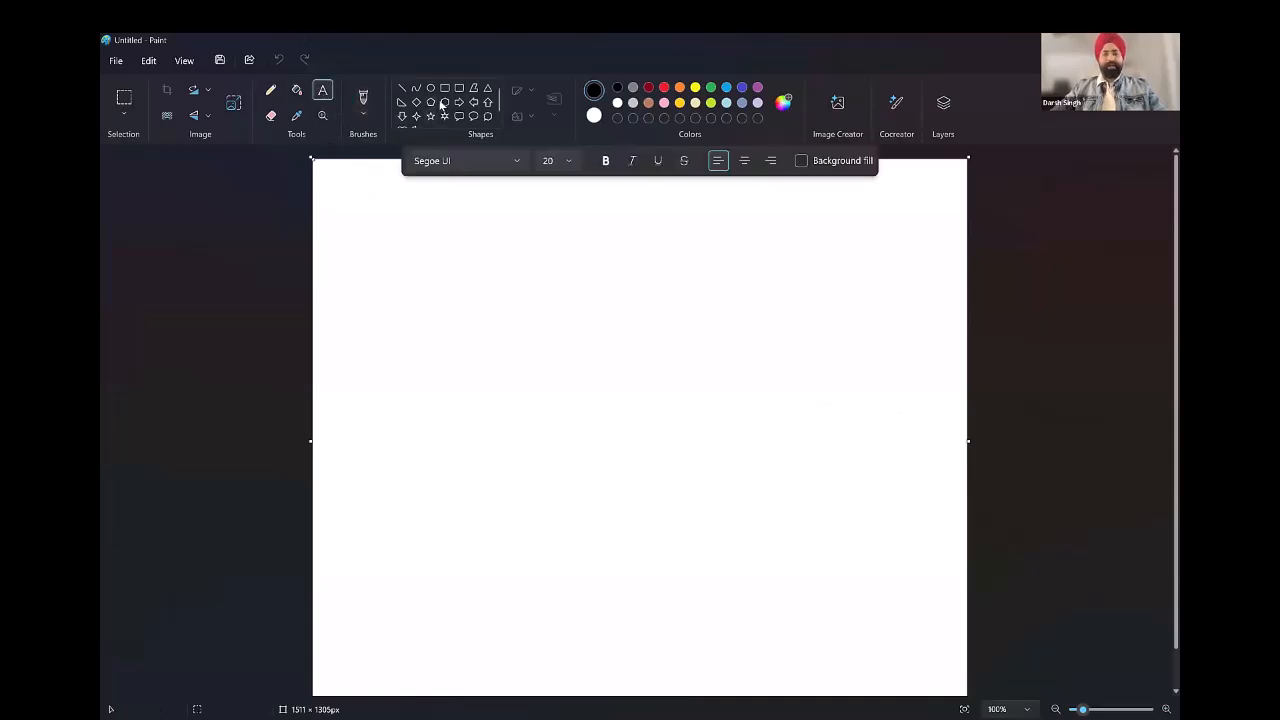
{"action": "left_click", "coordinate": [445, 88]}
{"action": "left_click_drag", "start_coordinate": [420, 204], "coordinate": [829, 385]}
{"action": "left_click", "coordinate": [924, 322]}
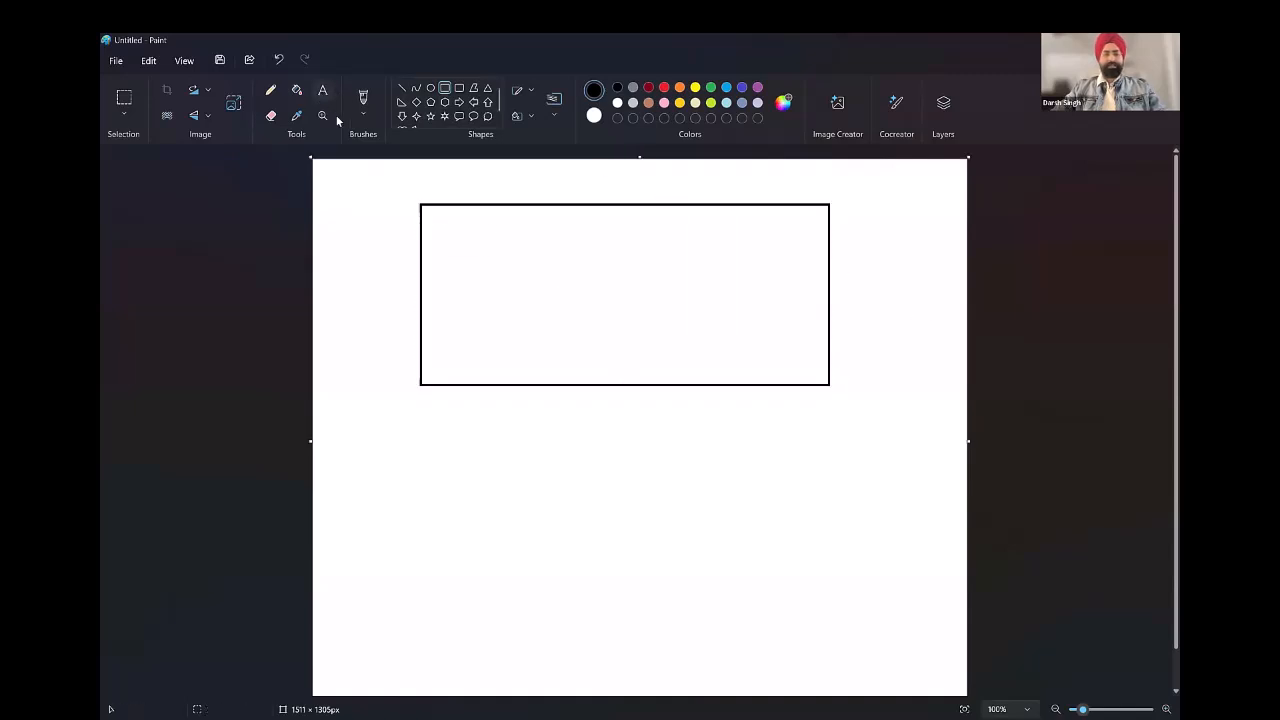
Add the text "50 Apps" and position it in the middle of the rectangle.
{"action": "left_click", "coordinate": [323, 90]}
{"action": "left_click", "coordinate": [530, 281]}
{"action": "type", "text": "$50 APps"}
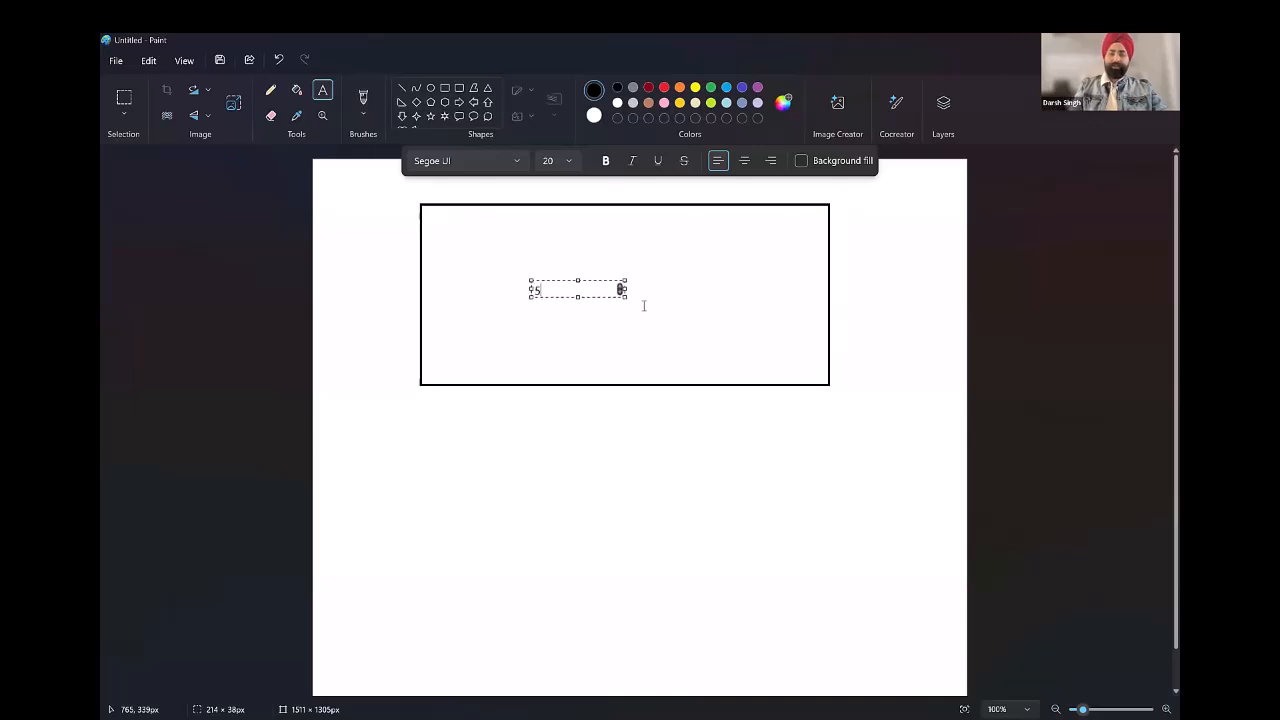
{"action": "key", "text": "BackSpace"}
{"action": "key", "text": "BackSpace"}
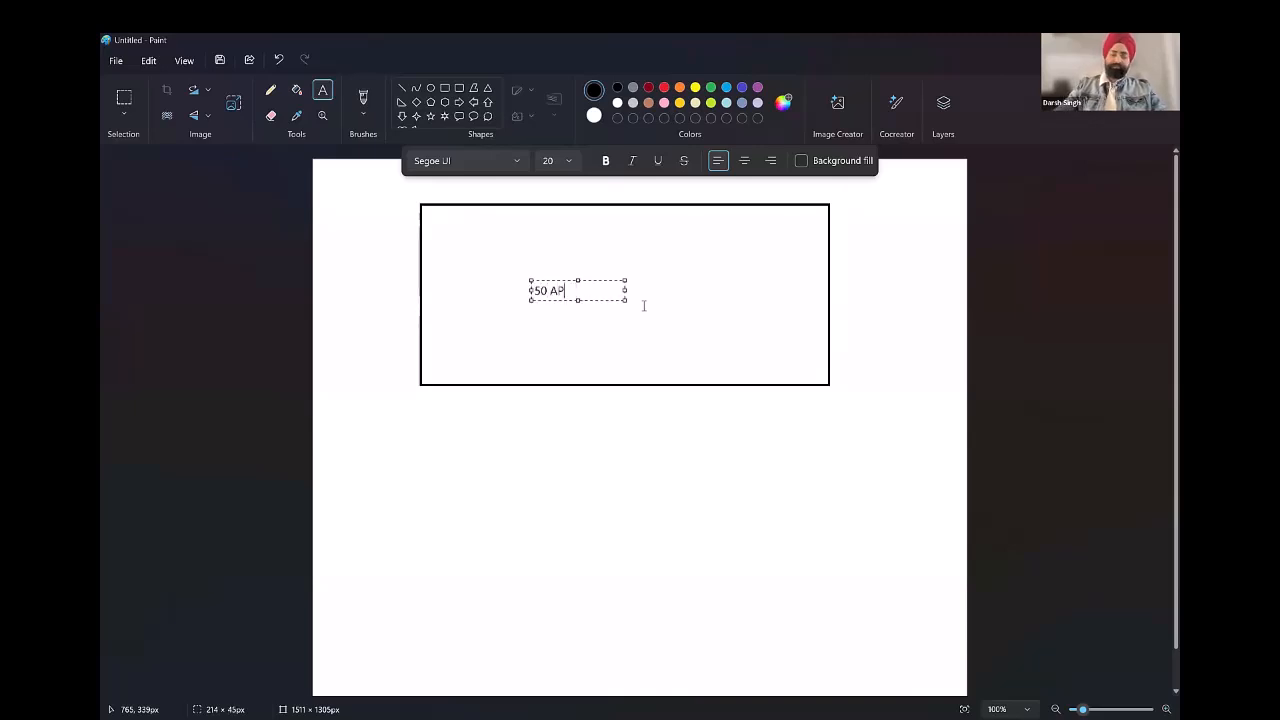
{"action": "type", "text": "pps"}
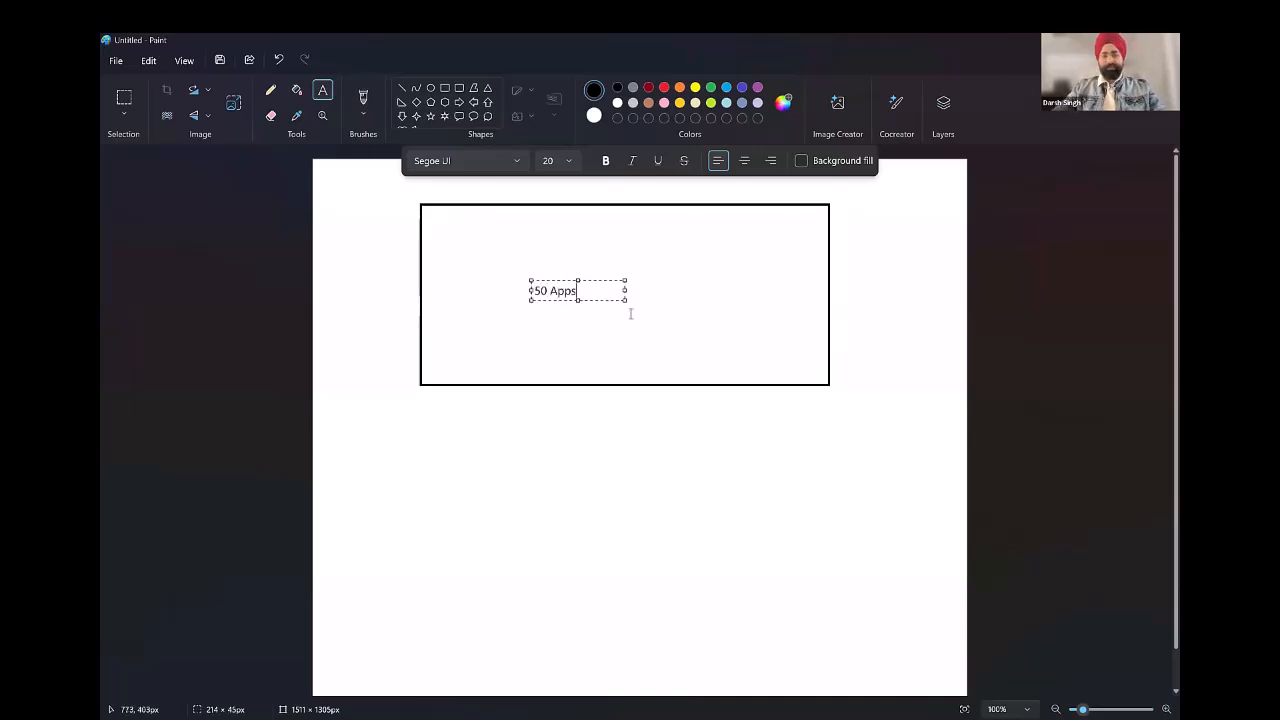
{"action": "left_click_drag", "start_coordinate": [599, 280], "coordinate": [662, 274]}
{"action": "left_click", "coordinate": [885, 271]}
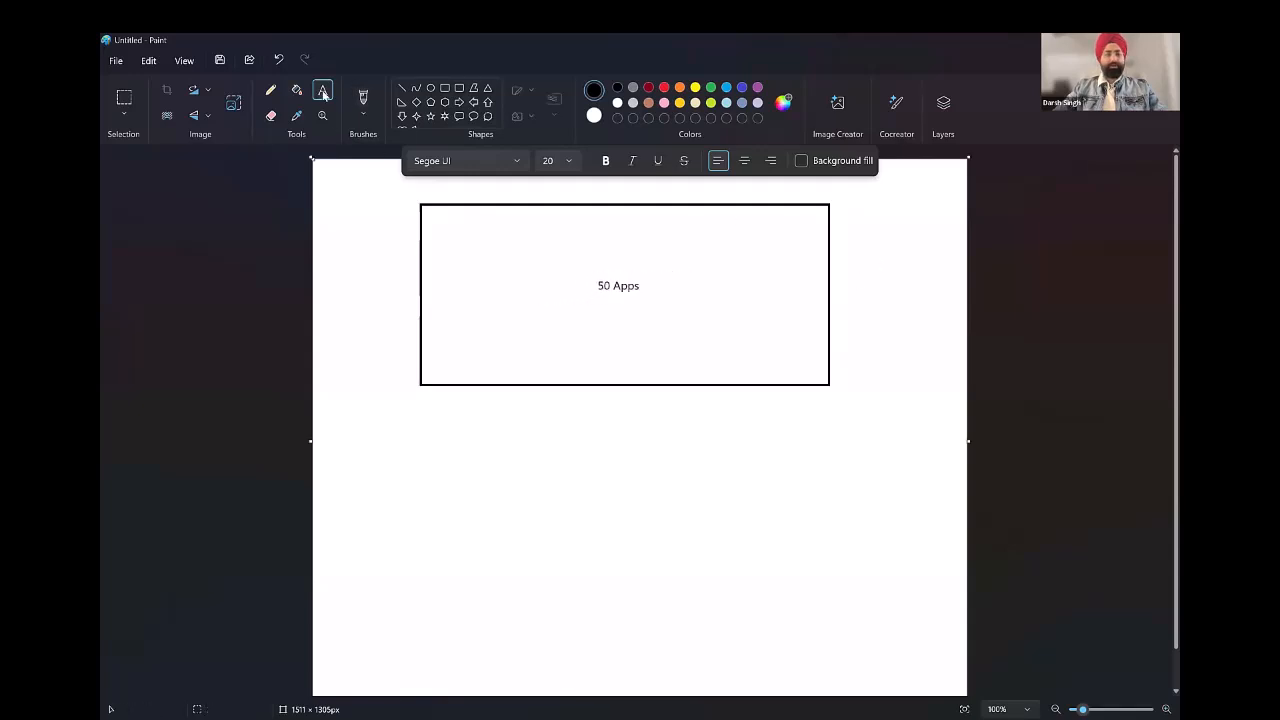
Add the text "your whitelabel" in the rectangle's upper left corner.
{"action": "left_click", "coordinate": [434, 212]}
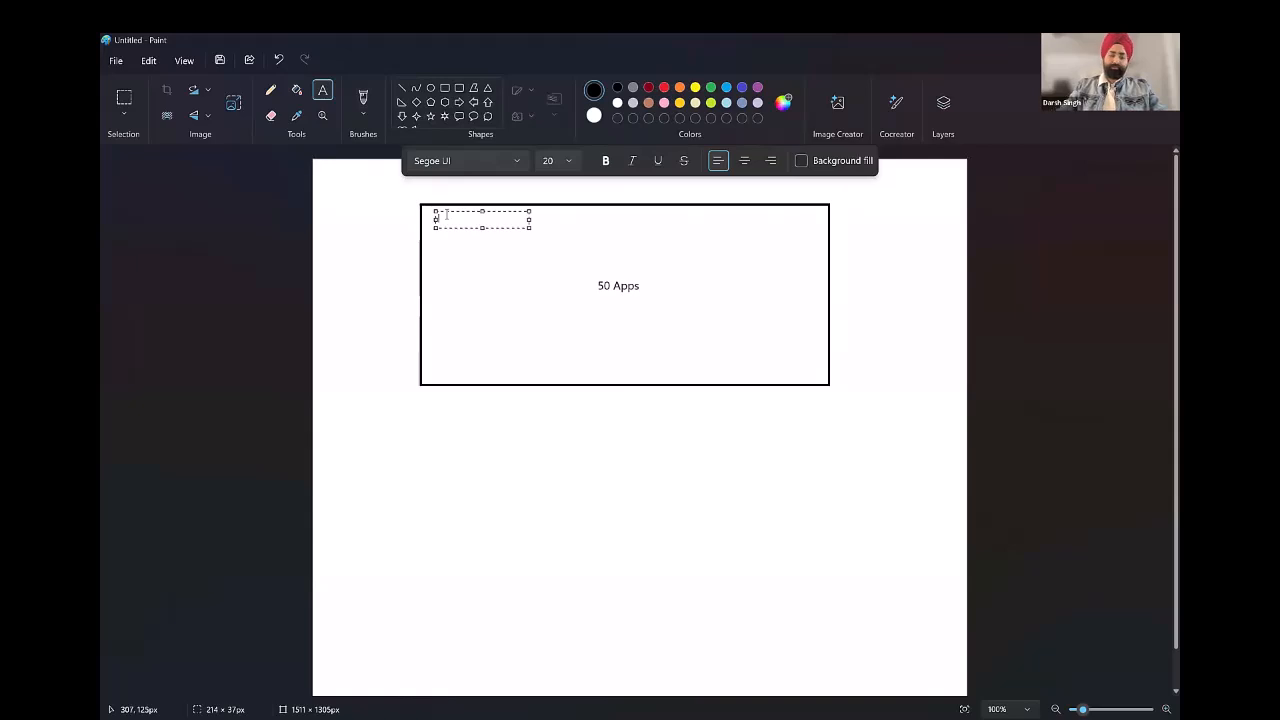
{"action": "type", "text": "your whitelabel"}
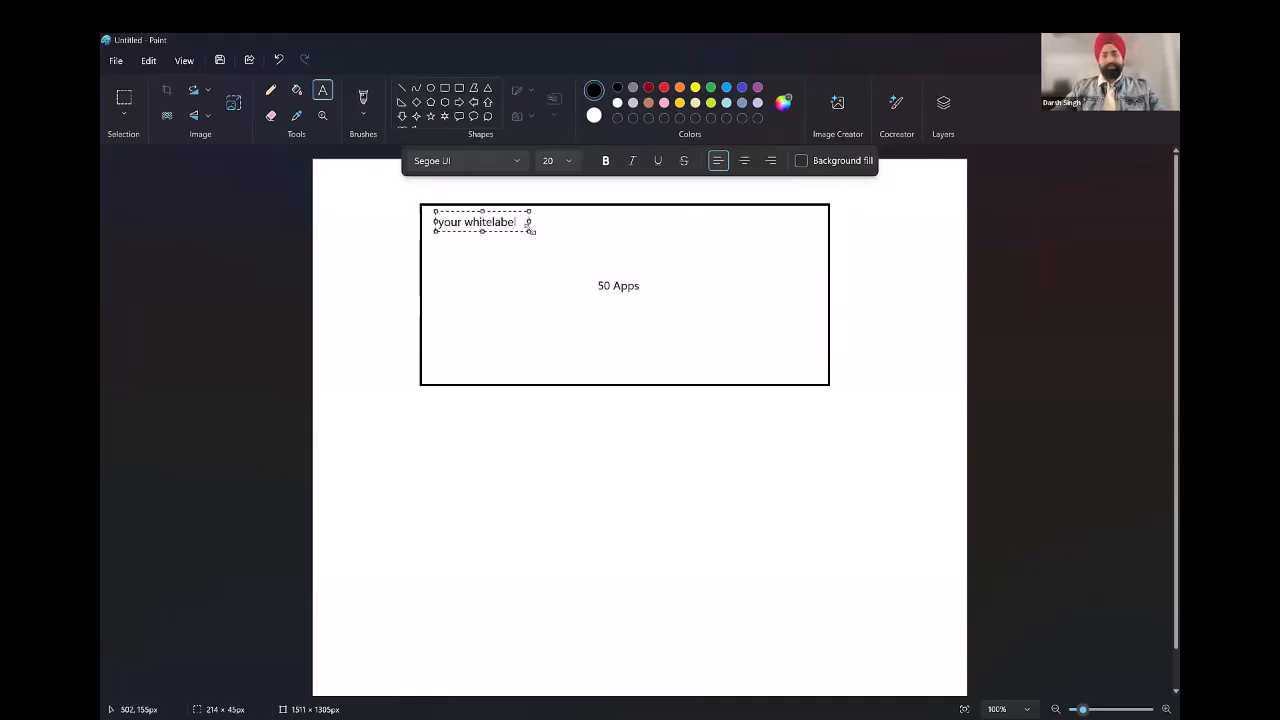
{"action": "mouse_move", "coordinate": [530, 229]}
{"action": "left_mouse_down"}
{"action": "mouse_move", "coordinate": [504, 222]}
{"action": "mouse_move", "coordinate": [537, 229]}
{"action": "left_mouse_up"}
{"action": "left_click", "coordinate": [683, 289]}
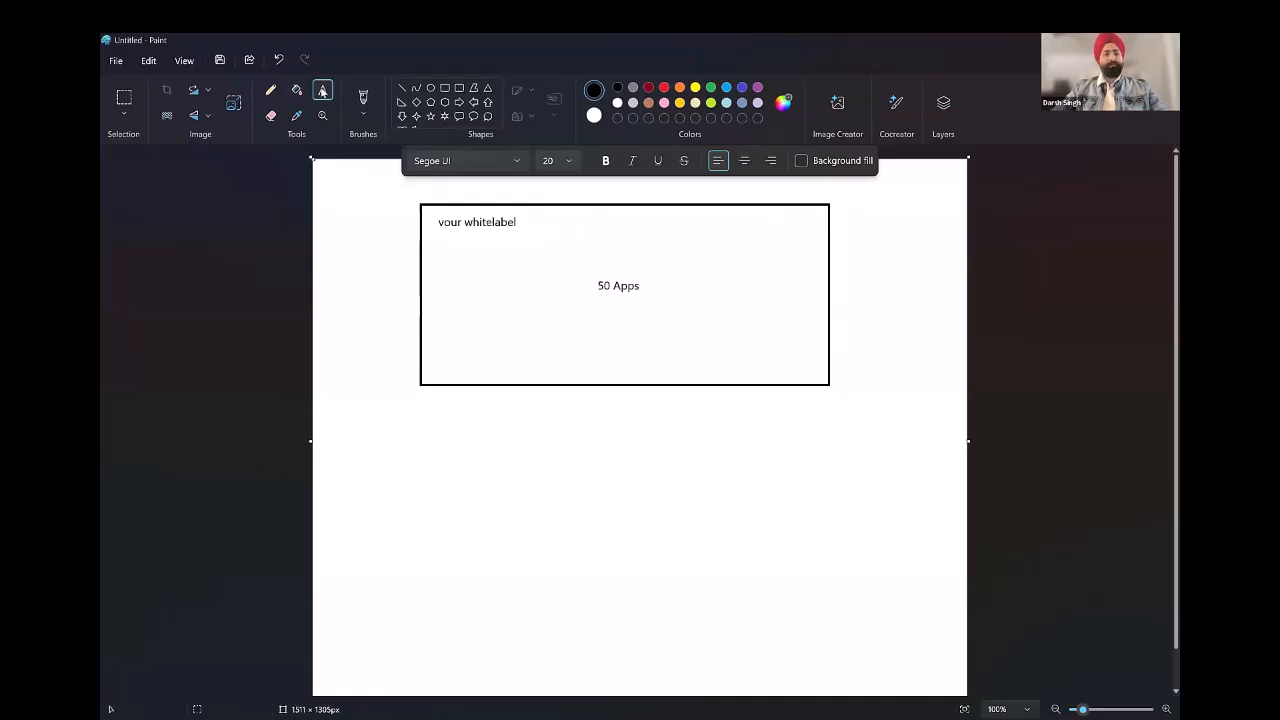
Add a three-line text list below the rectangle: "Tier 1 - 15 apps", "Tier 2 - 35 apps" and "Tier 3 - 50 apps".
{"action": "left_click", "coordinate": [416, 429]}
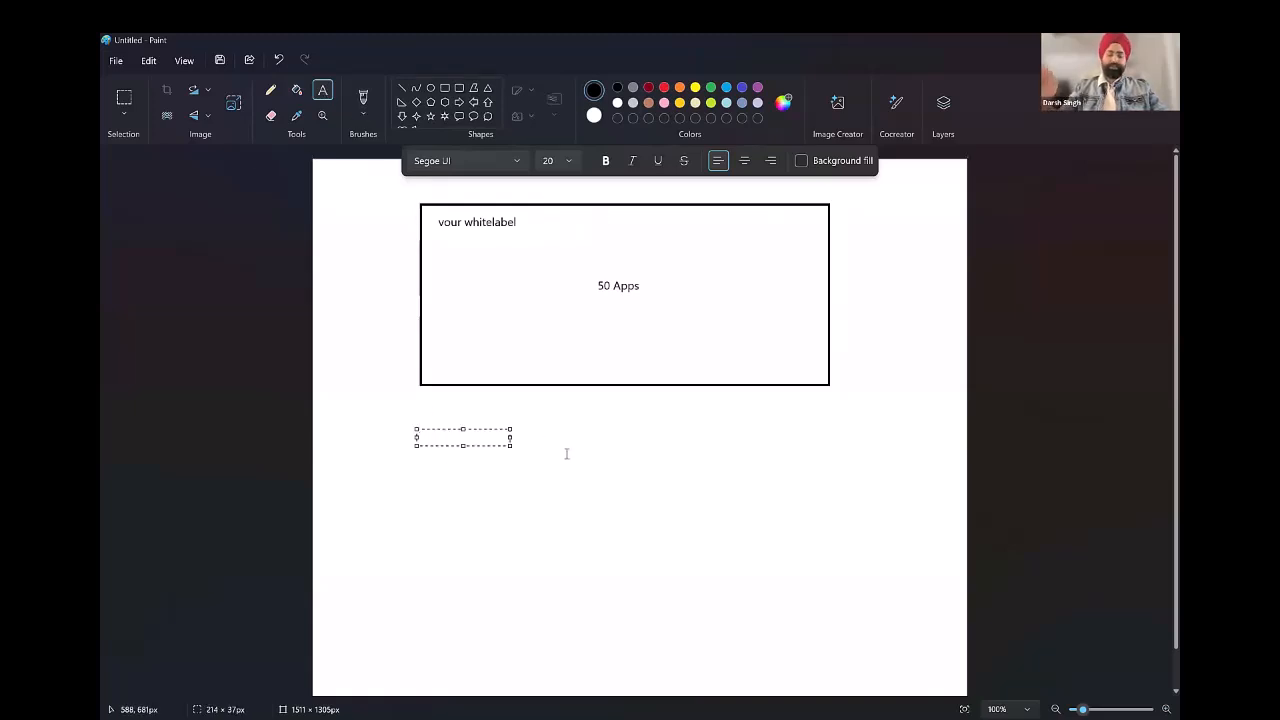
{"action": "type", "text": "Tier 1"}
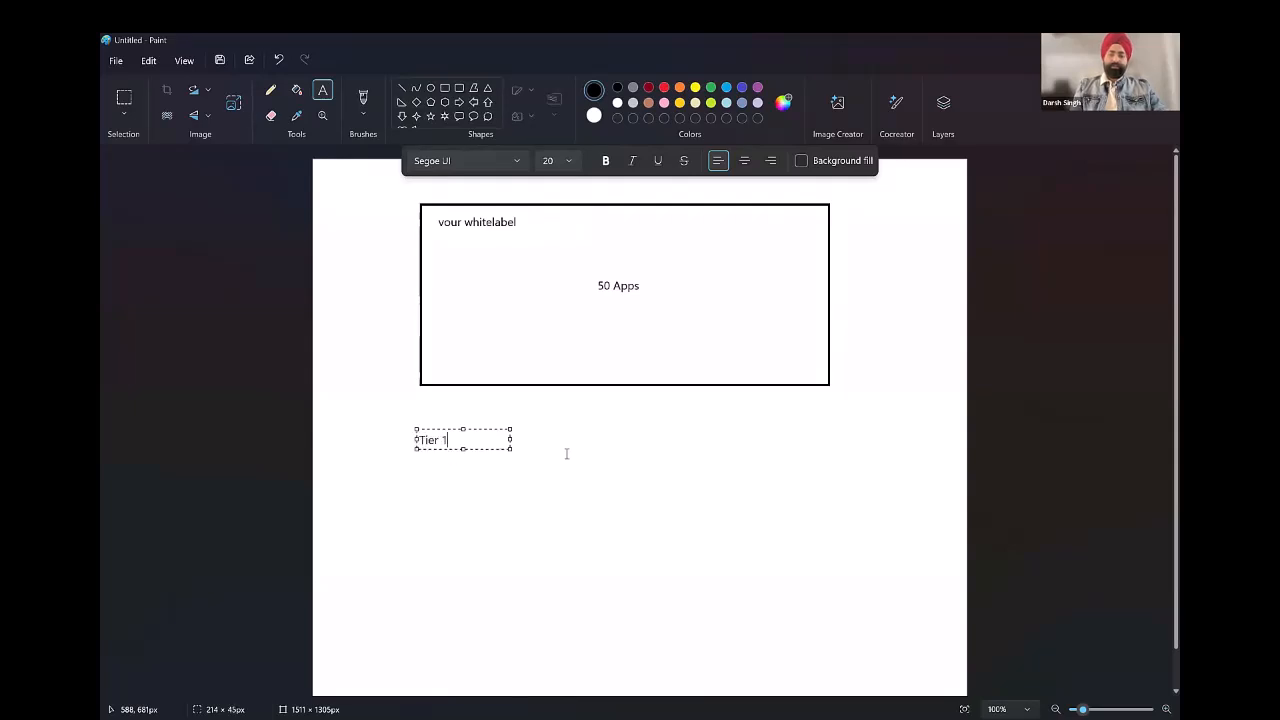
{"action": "type", "text": " - 15 apps"}
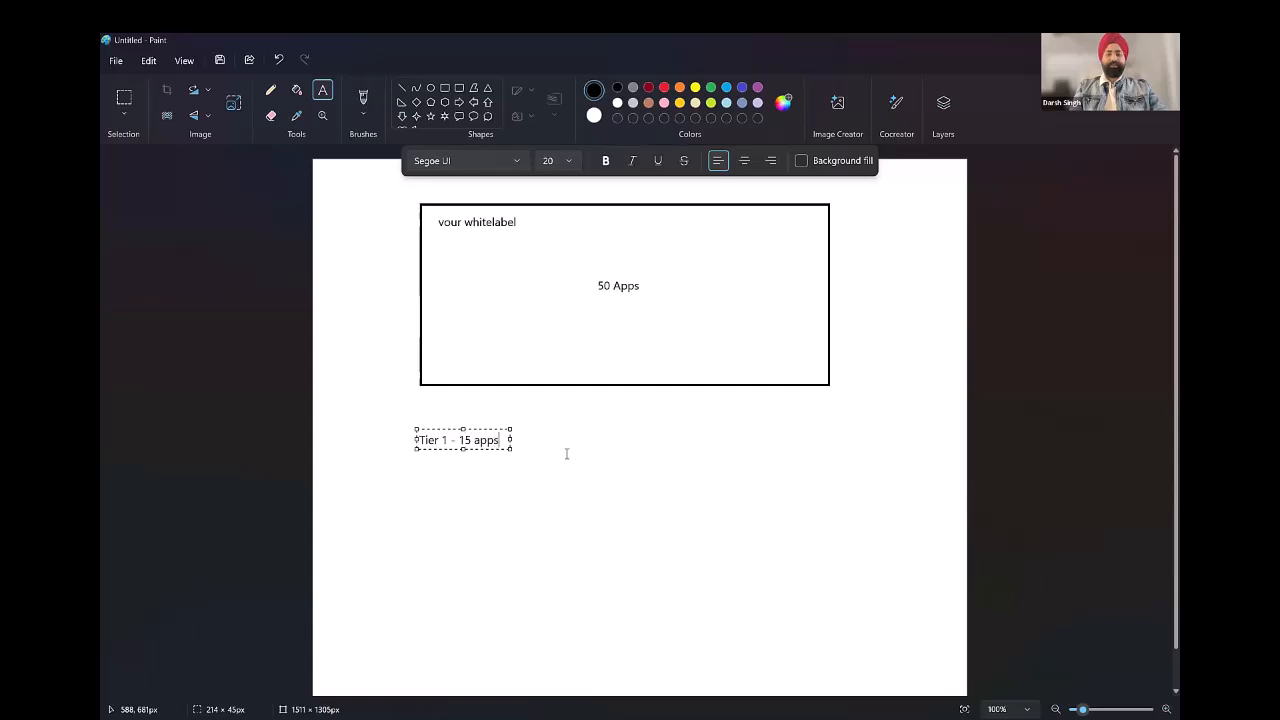
{"action": "key", "text": "Return"}
{"action": "type", "text": "Tie"}
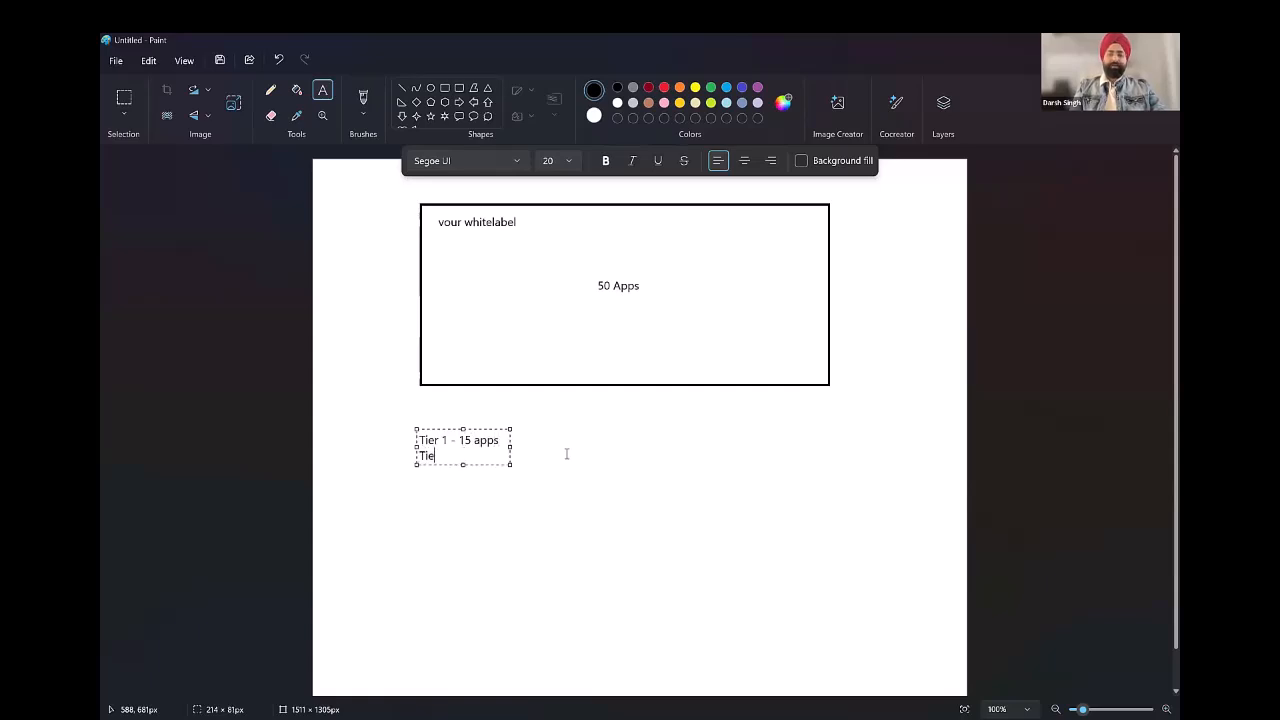
{"action": "type", "text": "r 2 - 2"}
{"action": "type", "text": "5 Tie"}
{"action": "key", "text": "BackSpace"}
{"action": "key", "text": "BackSpace"}
{"action": "type", "text": "apps"}
{"action": "key", "text": "Return"}
{"action": "type", "text": "Tier 3 - 50 apps"}
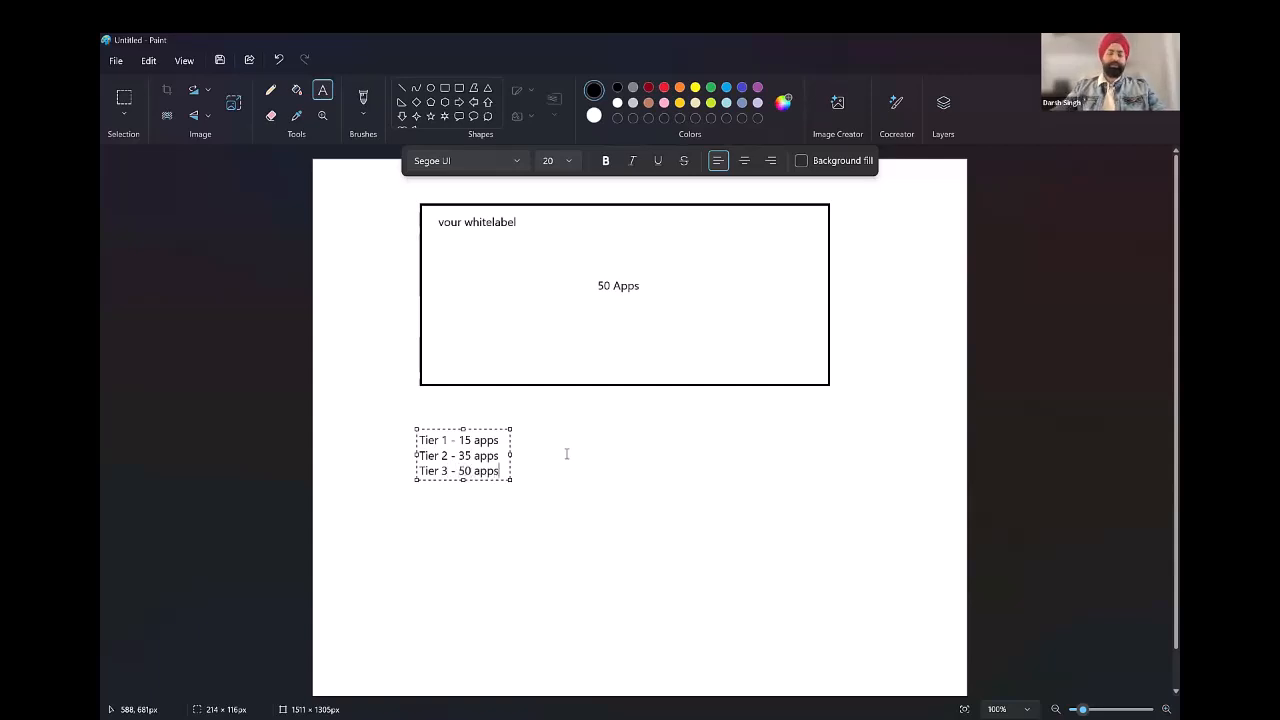
{"action": "left_click", "coordinate": [533, 515]}
Add the text heading "Apps" below the rectangle, to the right of and slightly lower than the tier list.
{"action": "left_click", "coordinate": [705, 479]}
{"action": "type", "text": "Apps"}
{"action": "left_click", "coordinate": [661, 446]}
Brush a freehand black bracket downward from the "Apps" heading, with two short horizontal branches inside it.
{"action": "left_click", "coordinate": [363, 100]}
{"action": "scroll", "coordinate": [648, 495], "scroll_direction": "down", "scroll_amount": 1}
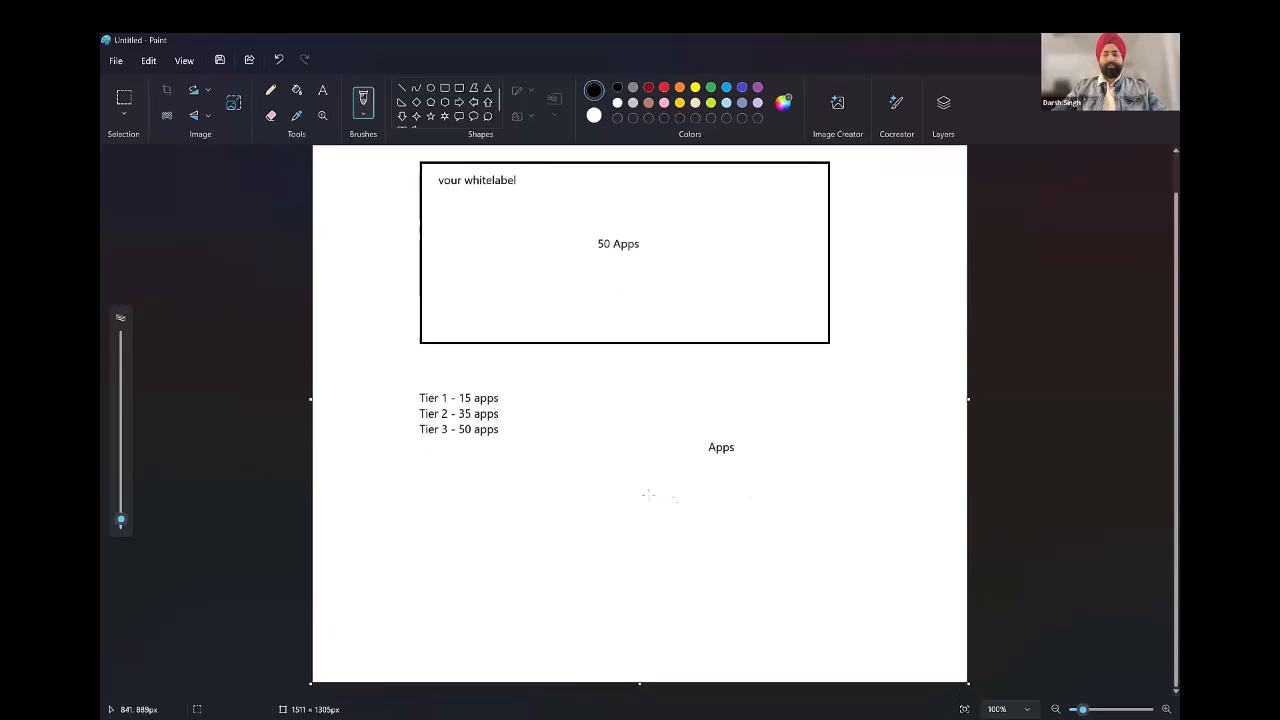
{"action": "mouse_move", "coordinate": [717, 458]}
{"action": "left_mouse_down"}
{"action": "mouse_move", "coordinate": [650, 522]}
{"action": "mouse_move", "coordinate": [707, 580]}
{"action": "left_mouse_up"}
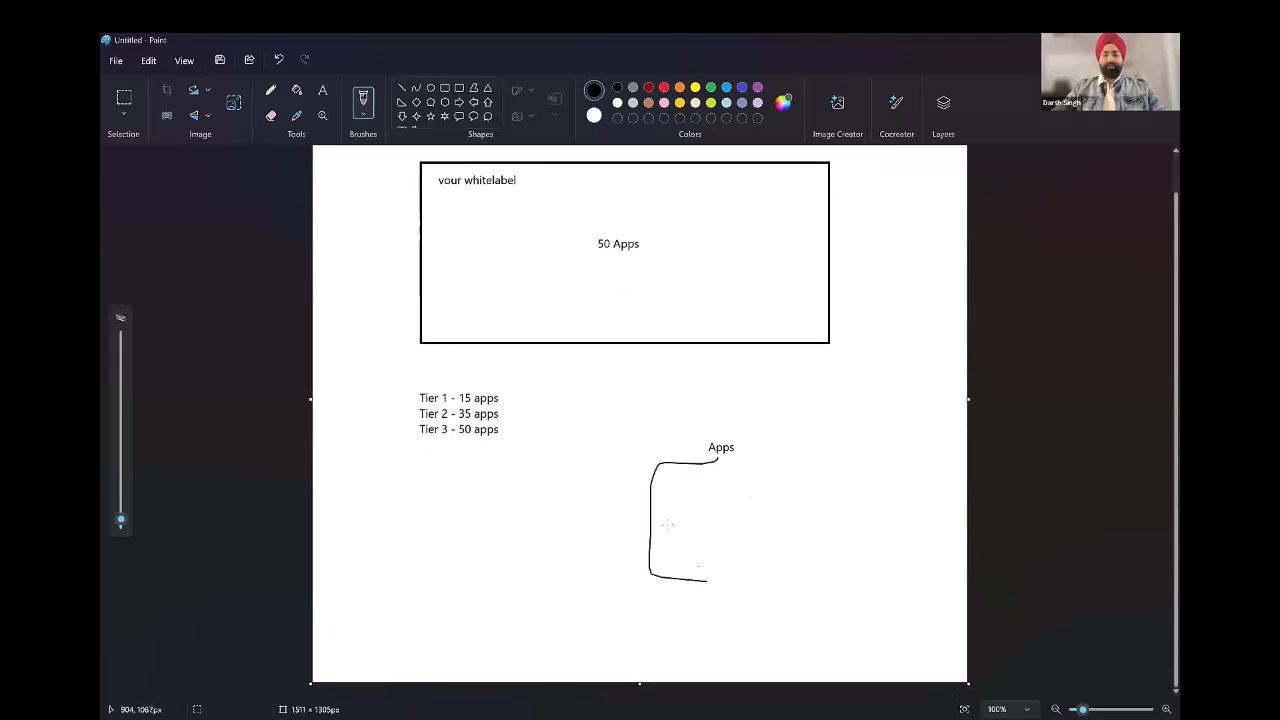
{"action": "left_click_drag", "start_coordinate": [655, 492], "coordinate": [685, 491]}
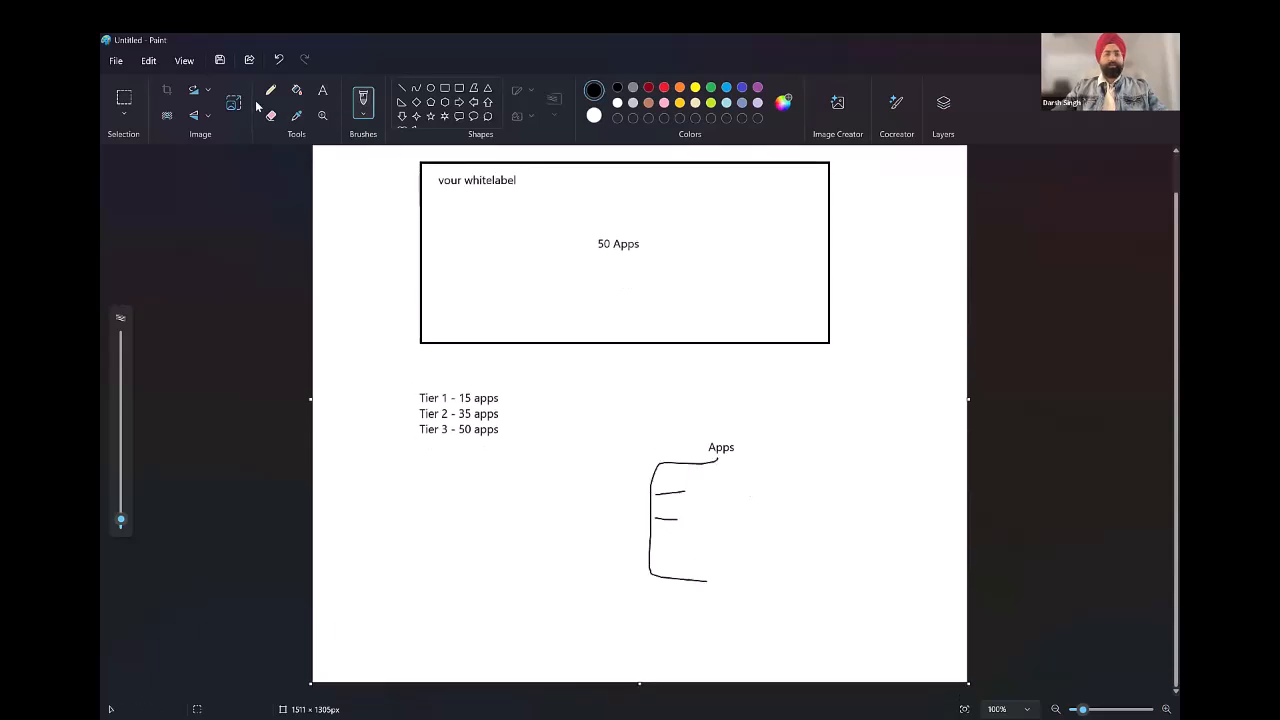
Label the bracket's first inner branch with the text "AI App wizard".
{"action": "left_click", "coordinate": [322, 90]}
{"action": "left_click", "coordinate": [696, 441]}
{"action": "left_click", "coordinate": [696, 485]}
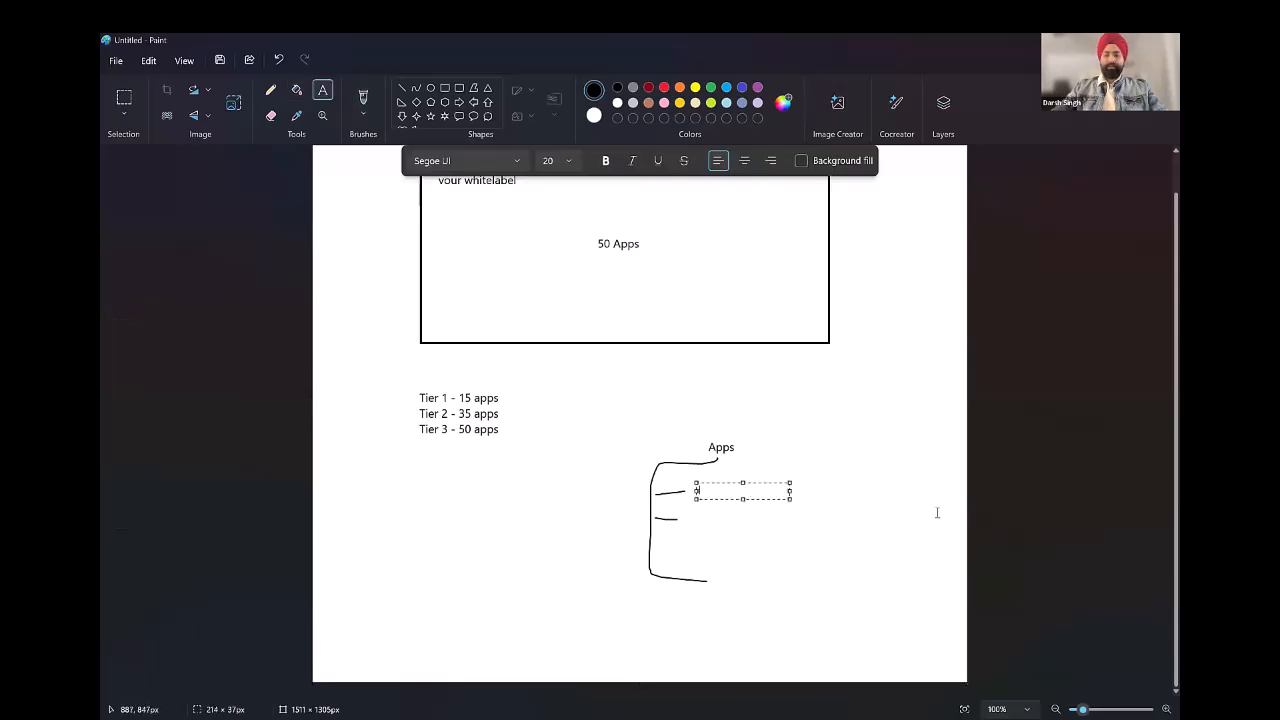
{"action": "type", "text": "AI Apps"}
{"action": "key", "text": "BackSpace"}
{"action": "type", "text": "wz"}
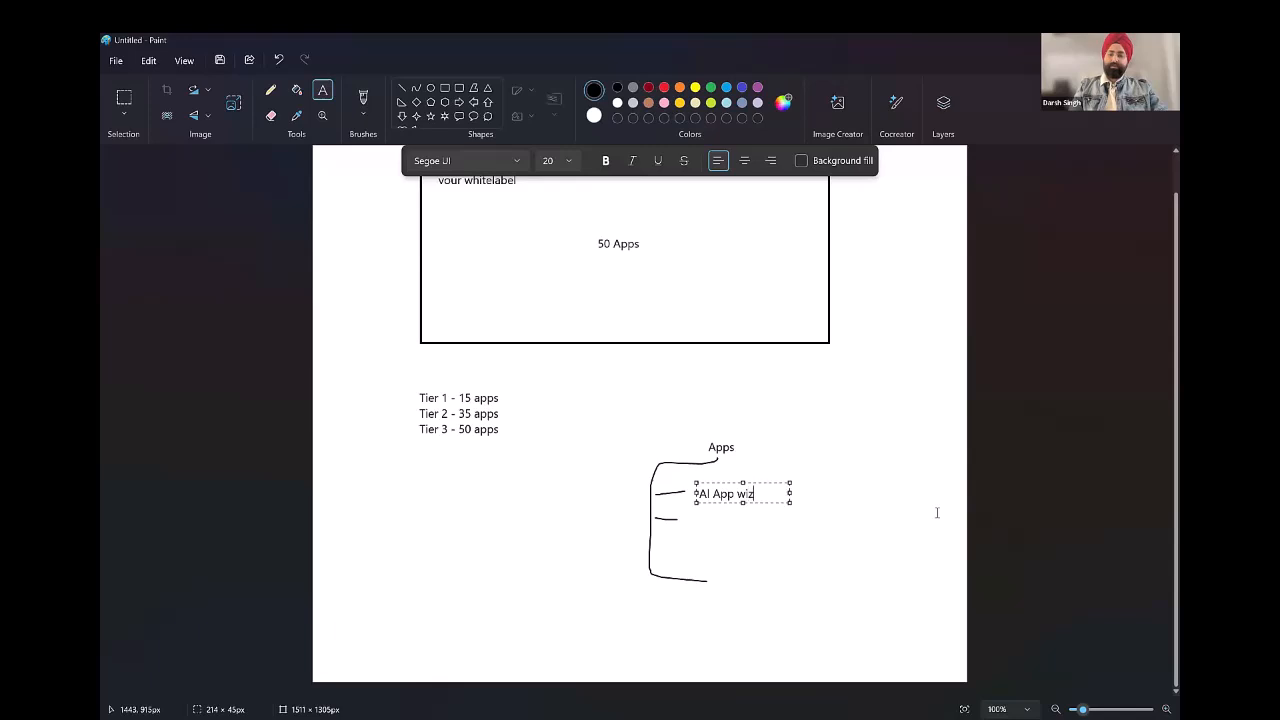
{"action": "left_click", "coordinate": [732, 523]}
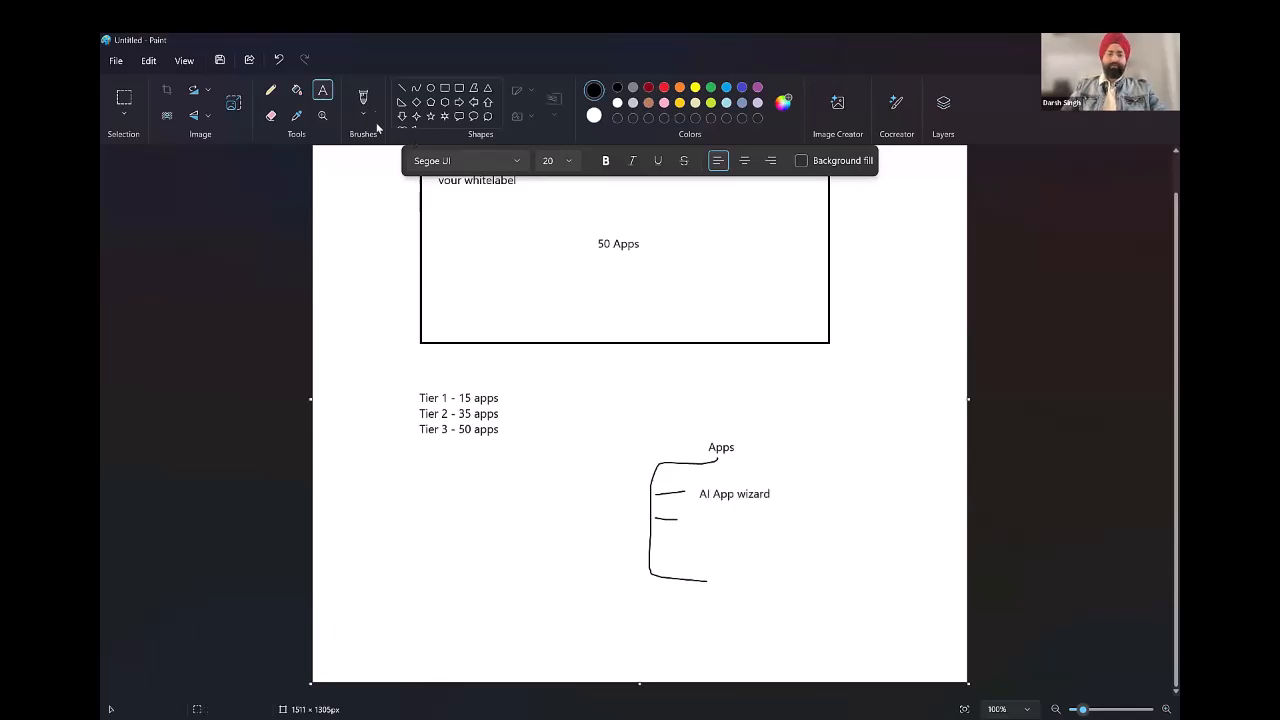
Brush a third short branch on the bracket and label the second branch "AI Document wizard" on a single line.
{"action": "left_click", "coordinate": [370, 101]}
{"action": "left_click_drag", "start_coordinate": [648, 549], "coordinate": [668, 551]}
{"action": "left_click", "coordinate": [322, 90]}
{"action": "left_click", "coordinate": [689, 517]}
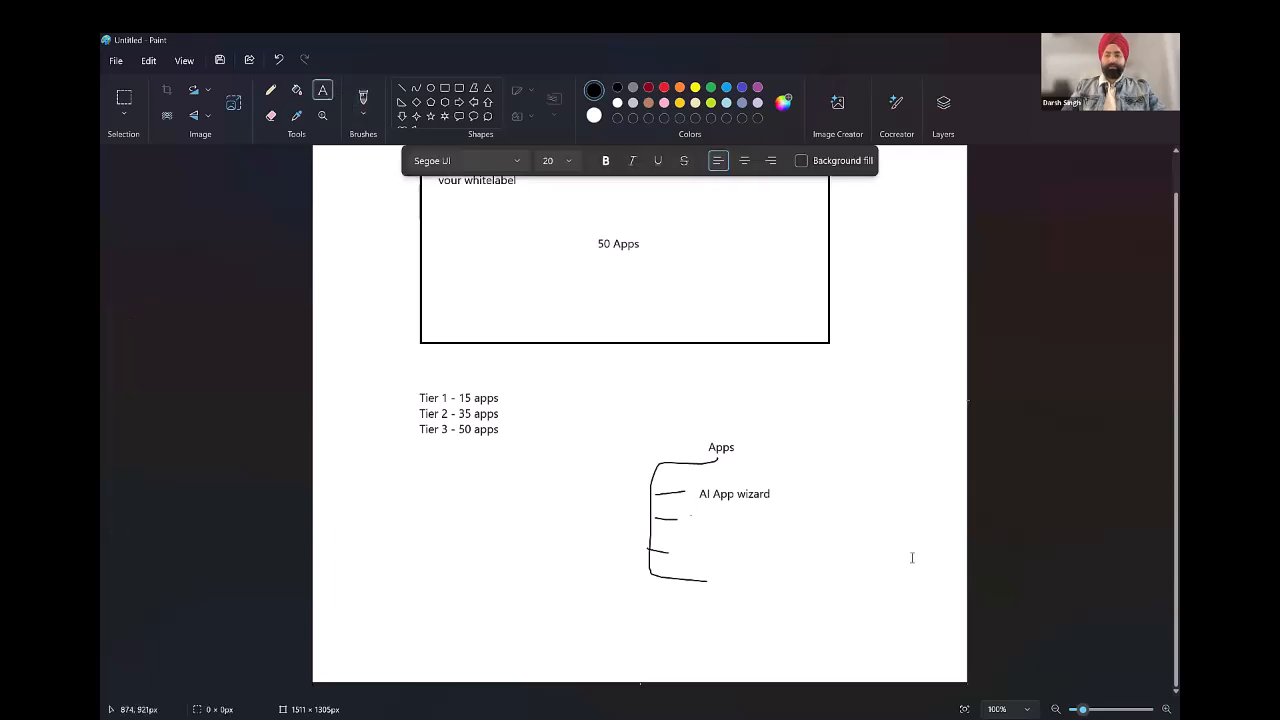
{"action": "type", "text": "AI DOcum"}
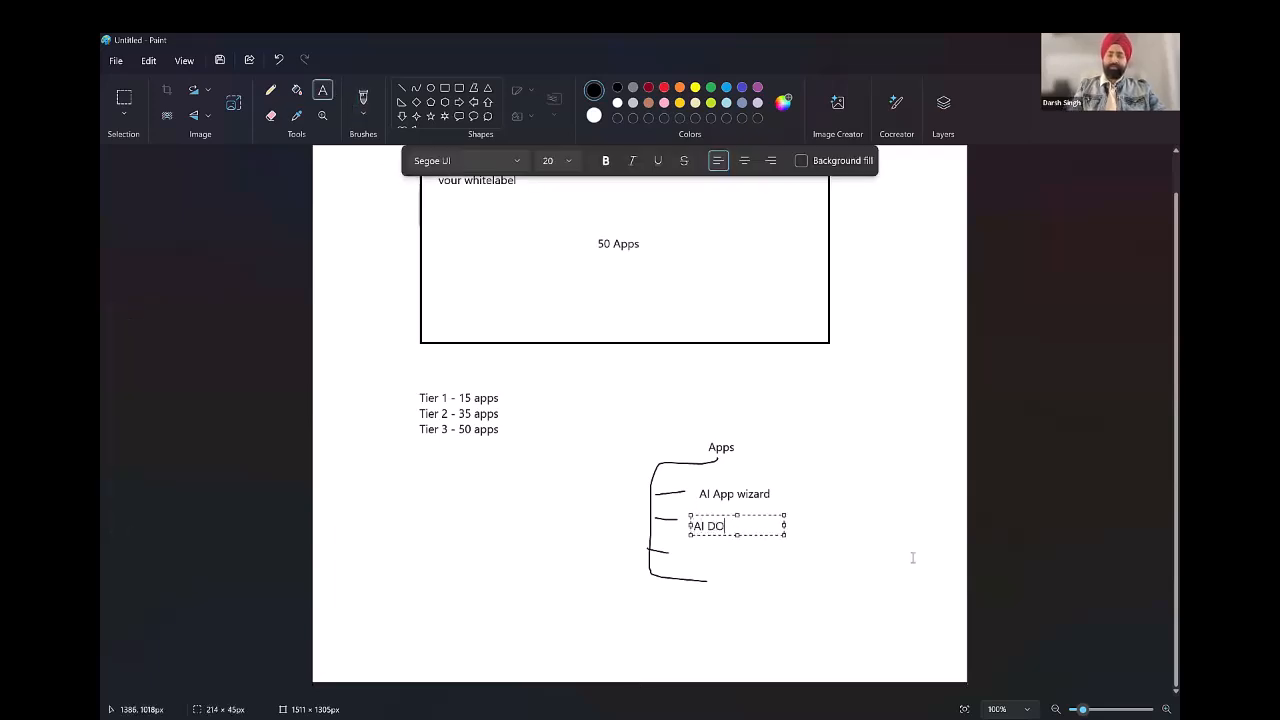
{"action": "key", "text": "BackSpace"}
{"action": "key", "text": "BackSpace"}
{"action": "type", "text": "ocument wizard"}
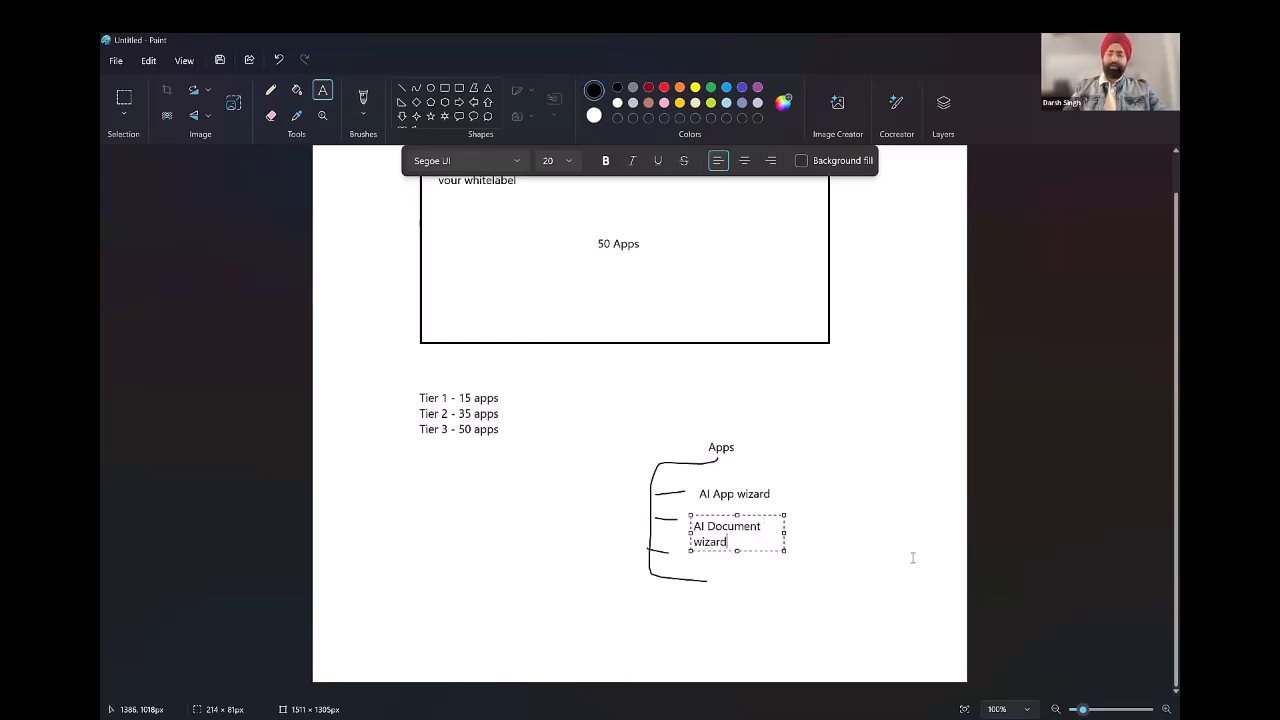
{"action": "left_click_drag", "start_coordinate": [792, 536], "coordinate": [830, 536]}
{"action": "left_click", "coordinate": [664, 558]}
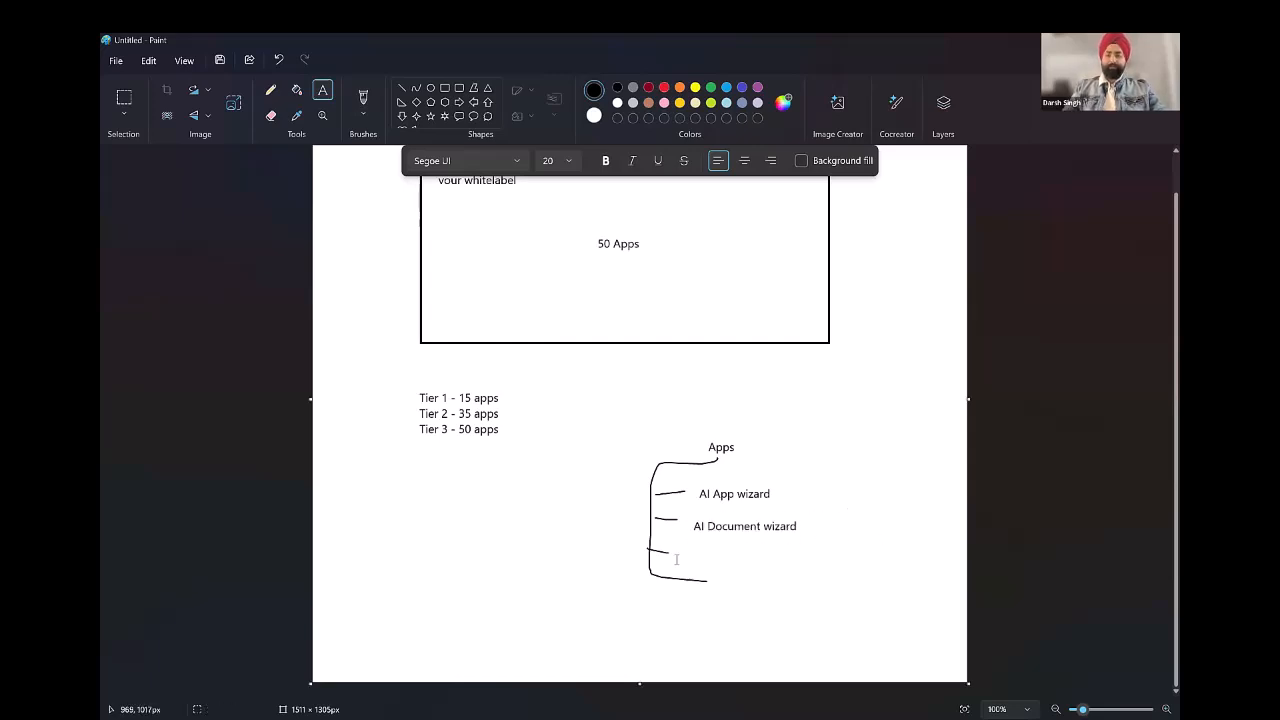
Label the bracket's third branch with the text "AI Personalities".
{"action": "left_click", "coordinate": [683, 549]}
{"action": "type", "text": "AI P"}
{"action": "type", "text": "erconal"}
{"action": "key", "text": "BackSpace"}
{"action": "key", "text": "BackSpace"}
{"action": "key", "text": "BackSpace"}
{"action": "key", "text": "BackSpace"}
{"action": "key", "text": "BackSpace"}
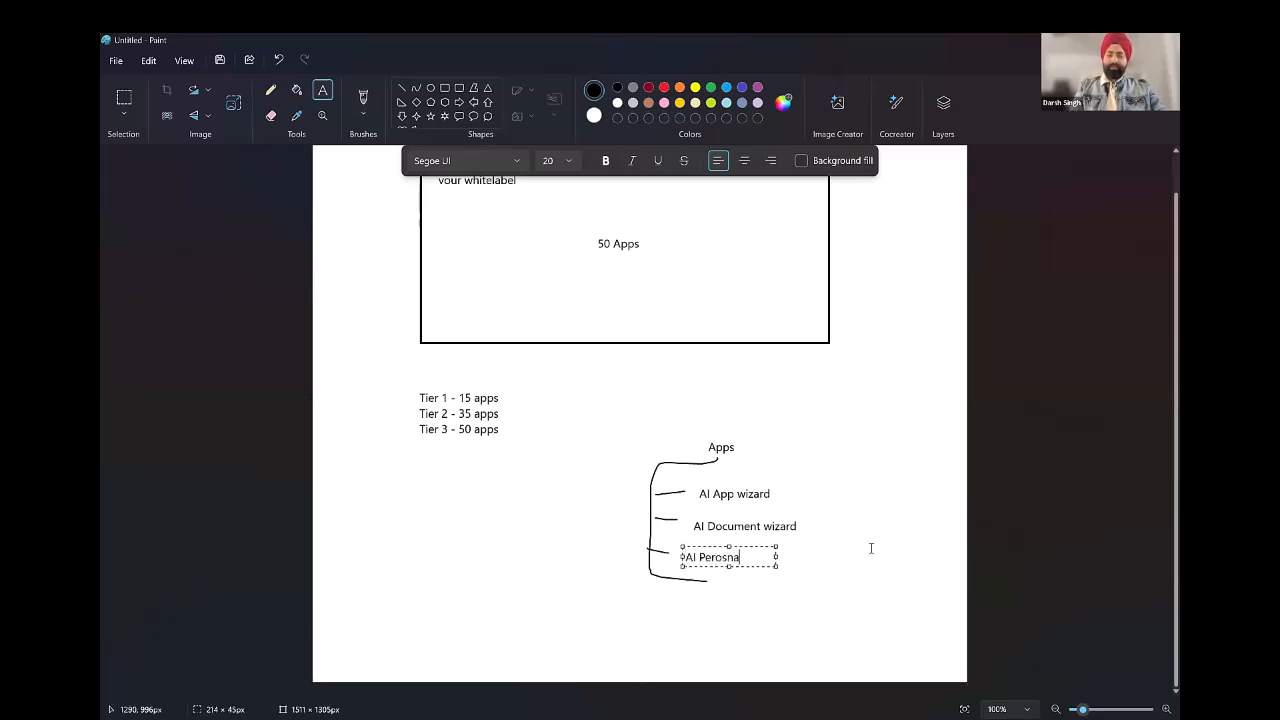
{"action": "type", "text": "sonla"}
{"action": "type", "text": "ties"}
{"action": "left_click", "coordinate": [758, 582]}
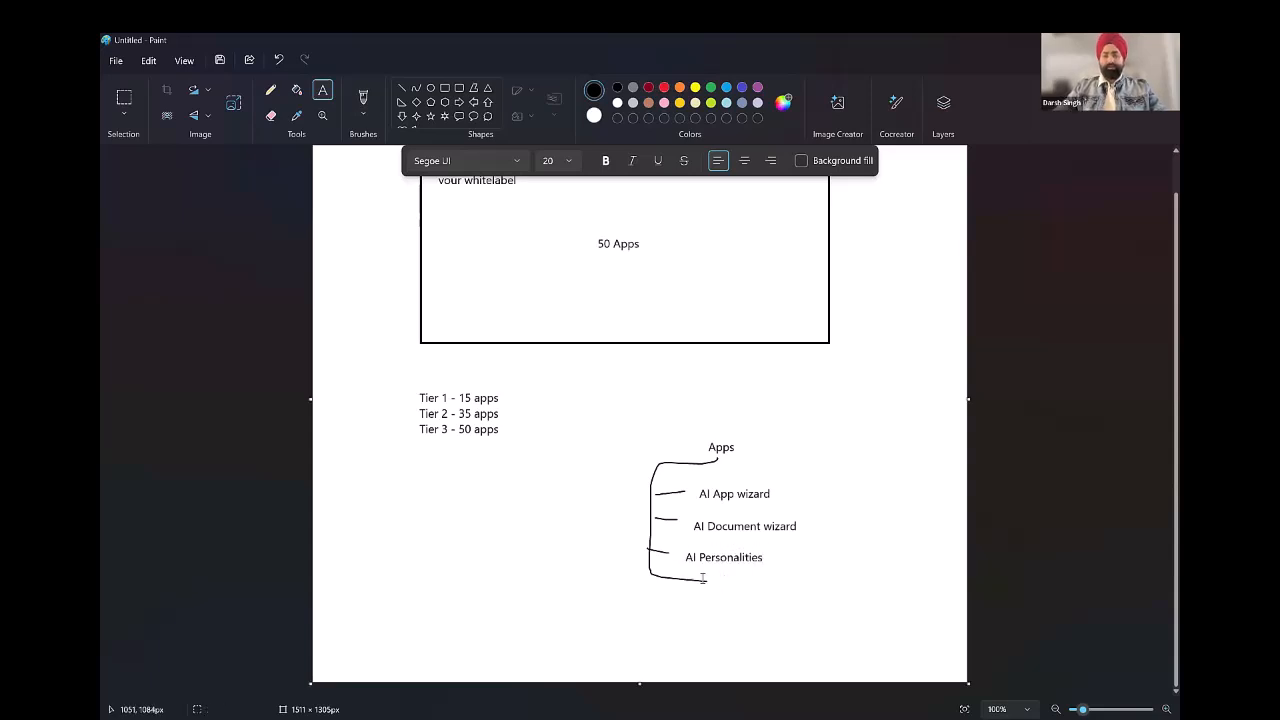
Add the text "Academy" at the end of the bracket's lower line.
{"action": "left_click_drag", "start_coordinate": [713, 578], "coordinate": [806, 595]}
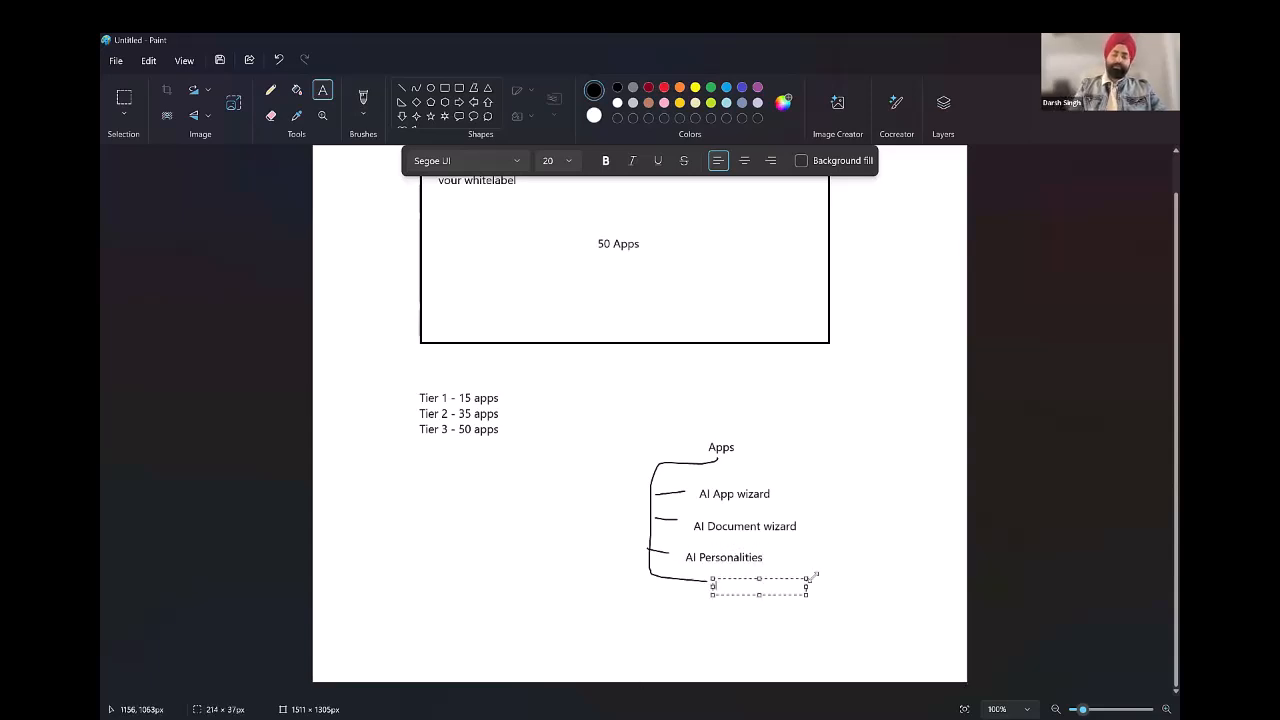
{"action": "type", "text": "Academy"}
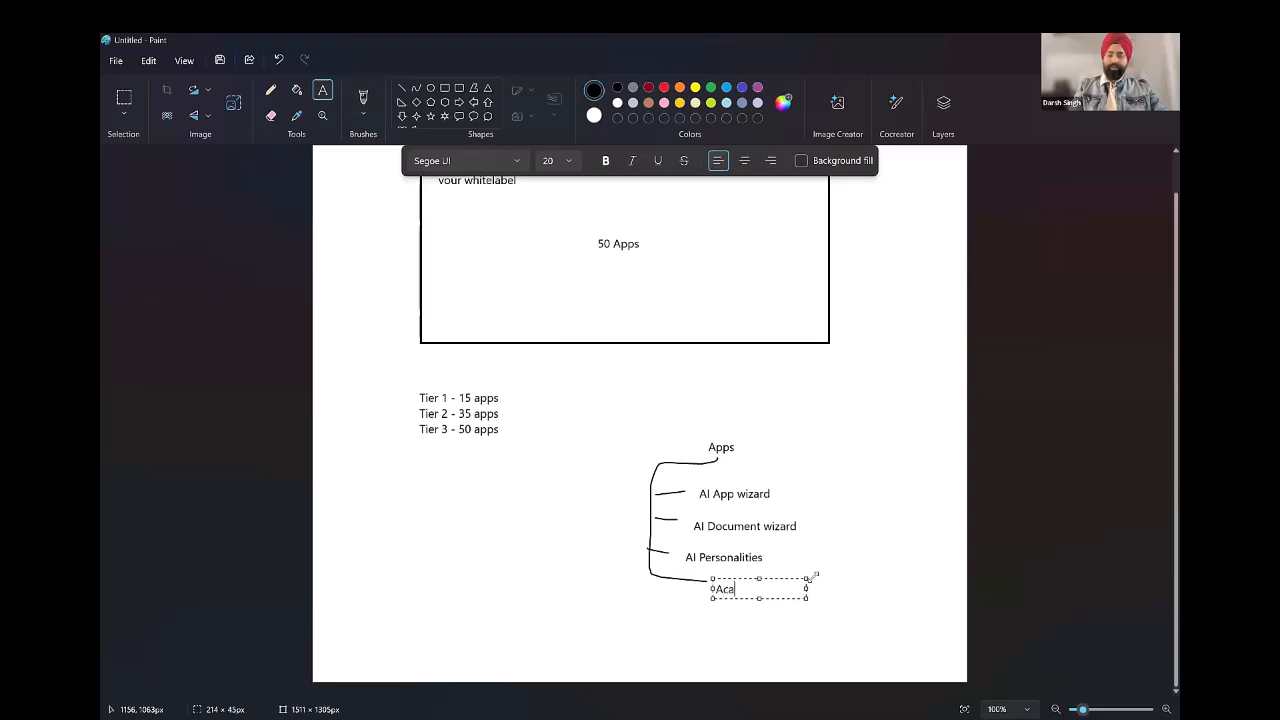
{"action": "left_click", "coordinate": [851, 484]}
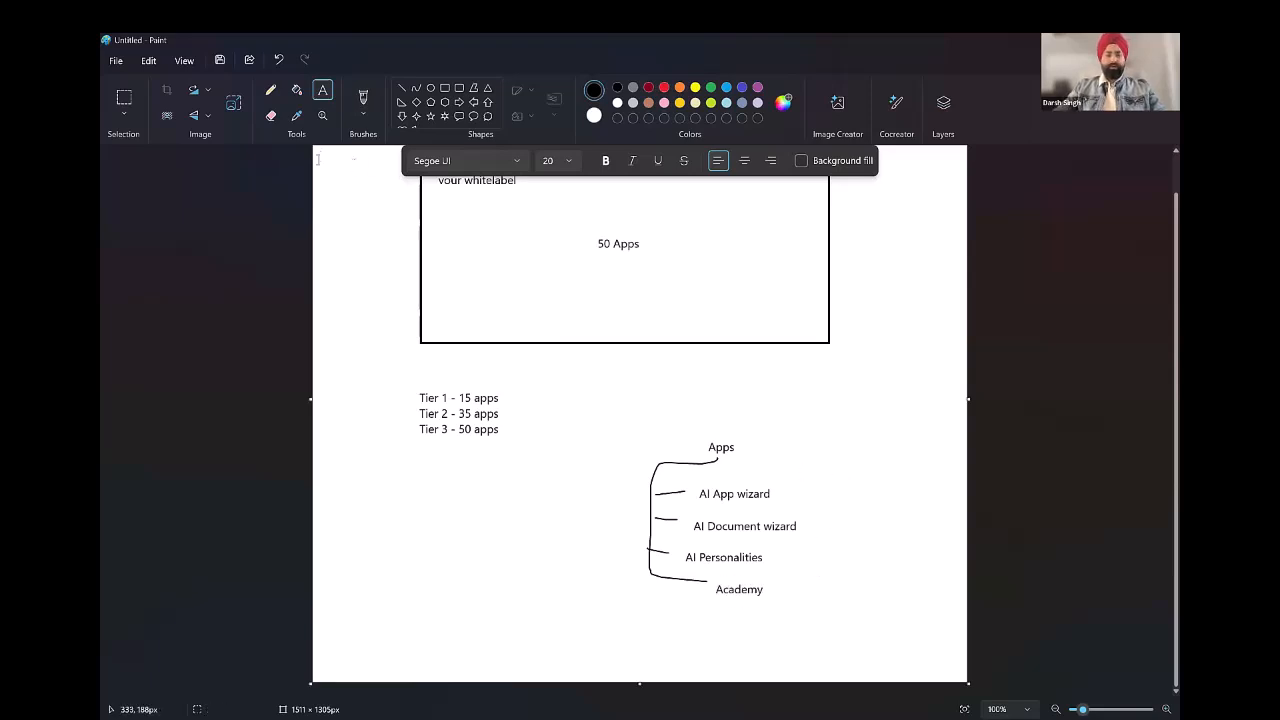
Extend the bracket downward with one more brushed branch and label it "Live training".
{"action": "left_click", "coordinate": [363, 97]}
{"action": "mouse_move", "coordinate": [652, 570]}
{"action": "left_mouse_down"}
{"action": "mouse_move", "coordinate": [652, 620]}
{"action": "mouse_move", "coordinate": [694, 620]}
{"action": "left_mouse_up"}
{"action": "left_click", "coordinate": [322, 92]}
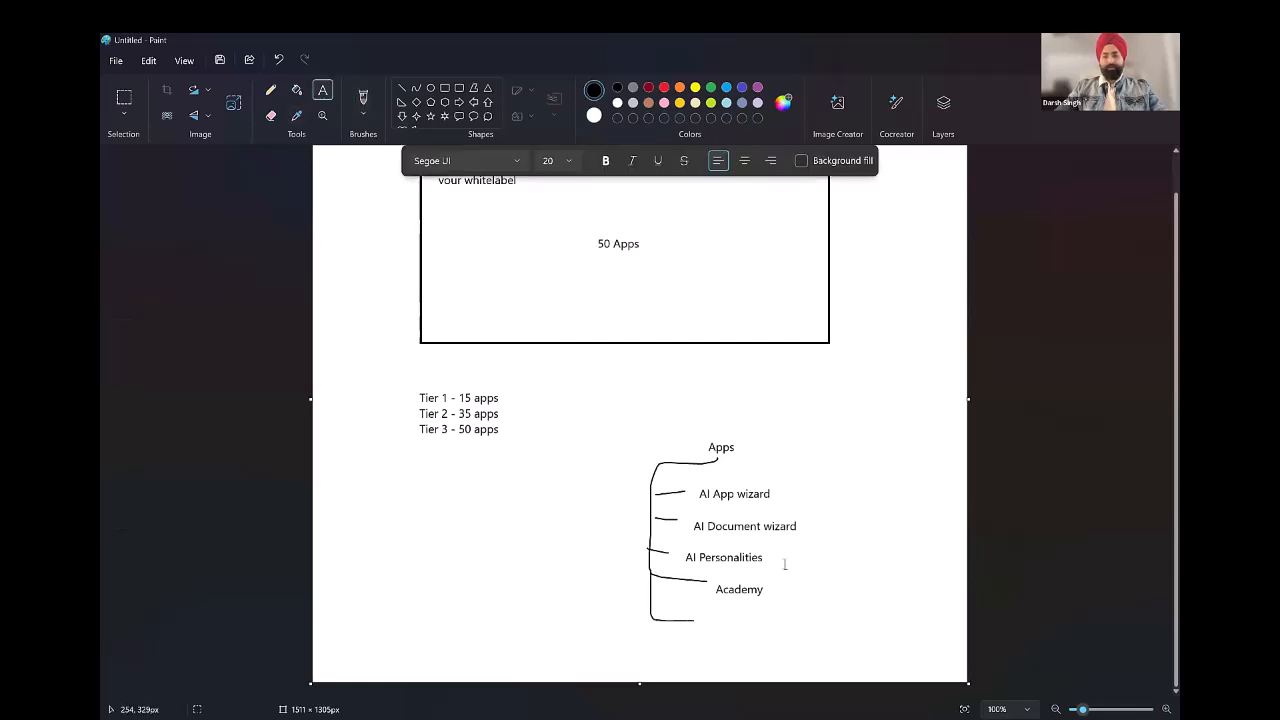
{"action": "left_click", "coordinate": [700, 612]}
{"action": "type", "text": "Live training"}
{"action": "left_click", "coordinate": [829, 523]}
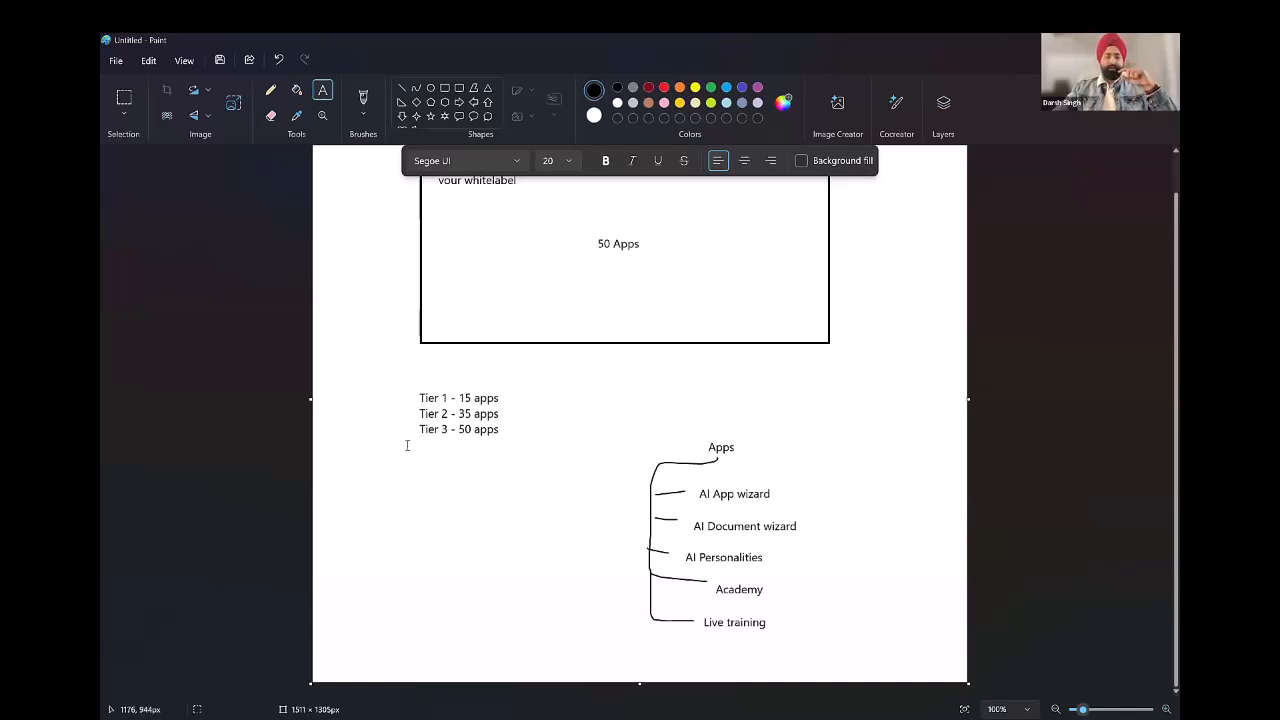
Add the text "Option 1 - Only show the apps that you want your users to access" below the tier list, in a box widened to two lines.
{"action": "scroll", "coordinate": [636, 397], "scroll_direction": "up", "scroll_amount": 1}
{"action": "scroll", "coordinate": [636, 397], "scroll_direction": "down", "scroll_amount": 1}
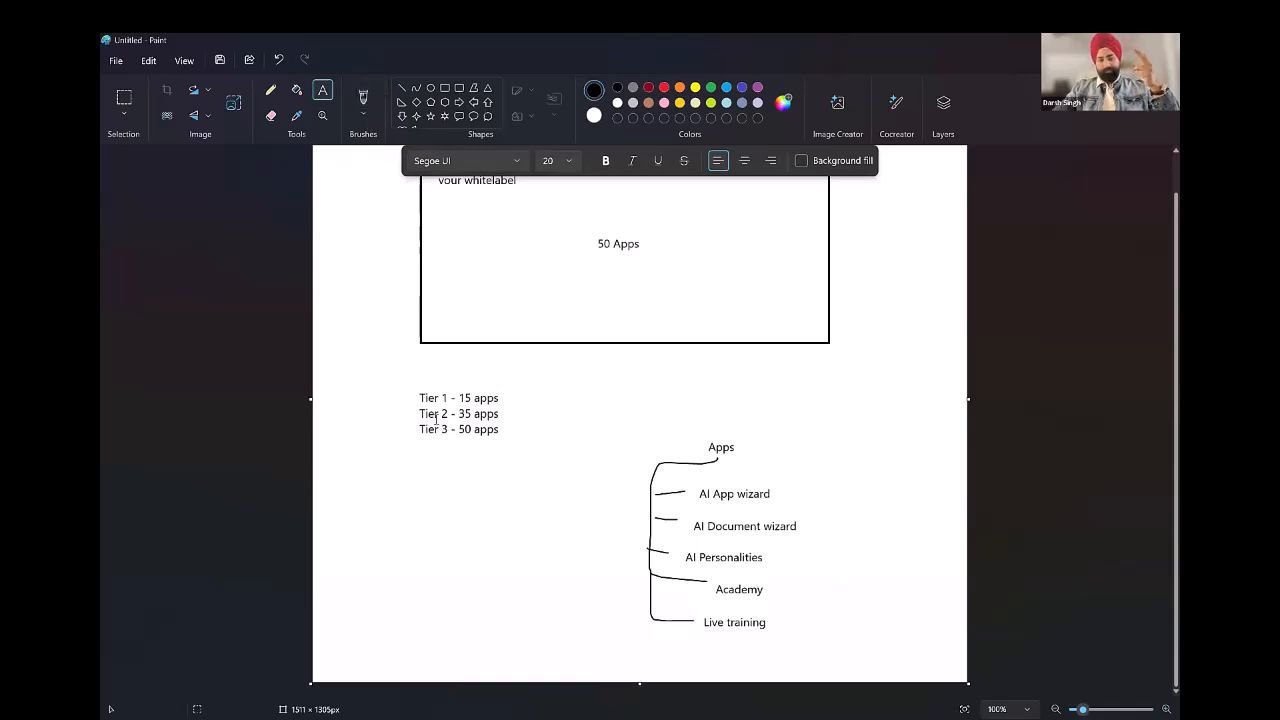
{"action": "left_click", "coordinate": [366, 510]}
{"action": "type", "text": "Option"}
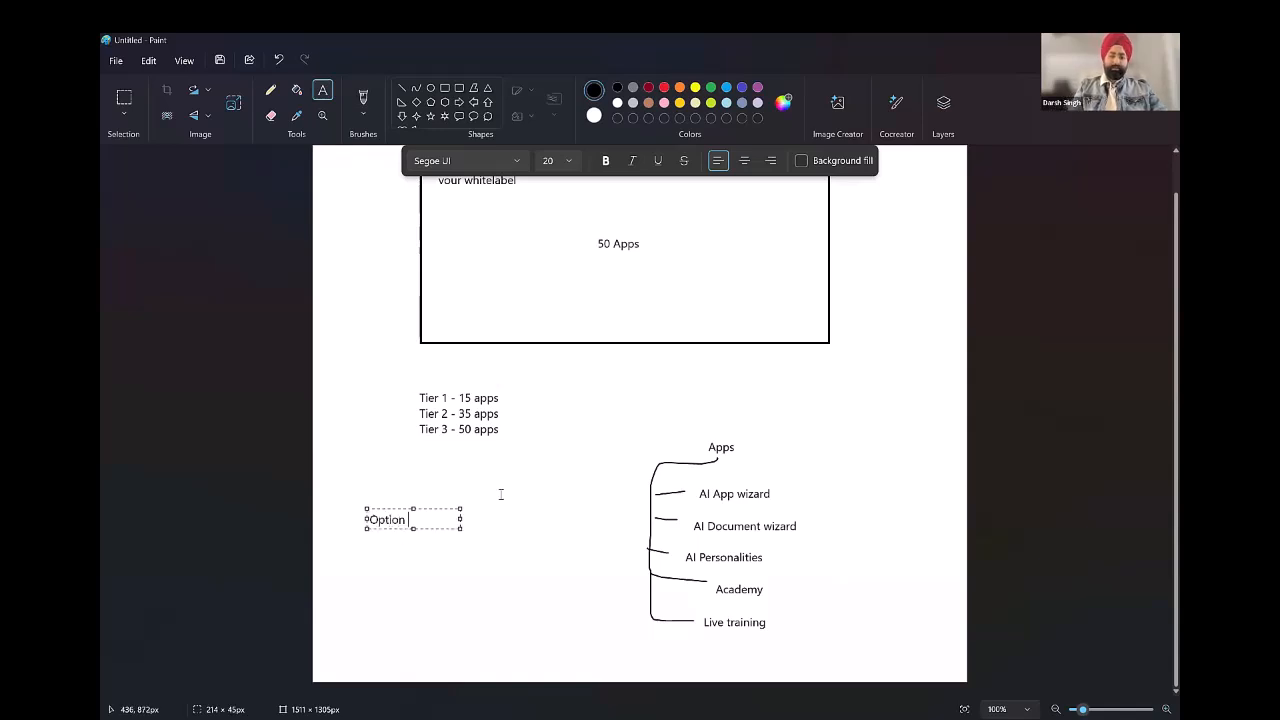
{"action": "type", "text": " -"}
{"action": "key", "text": "BackSpace"}
{"action": "type", "text": "1 - Only show the apps"}
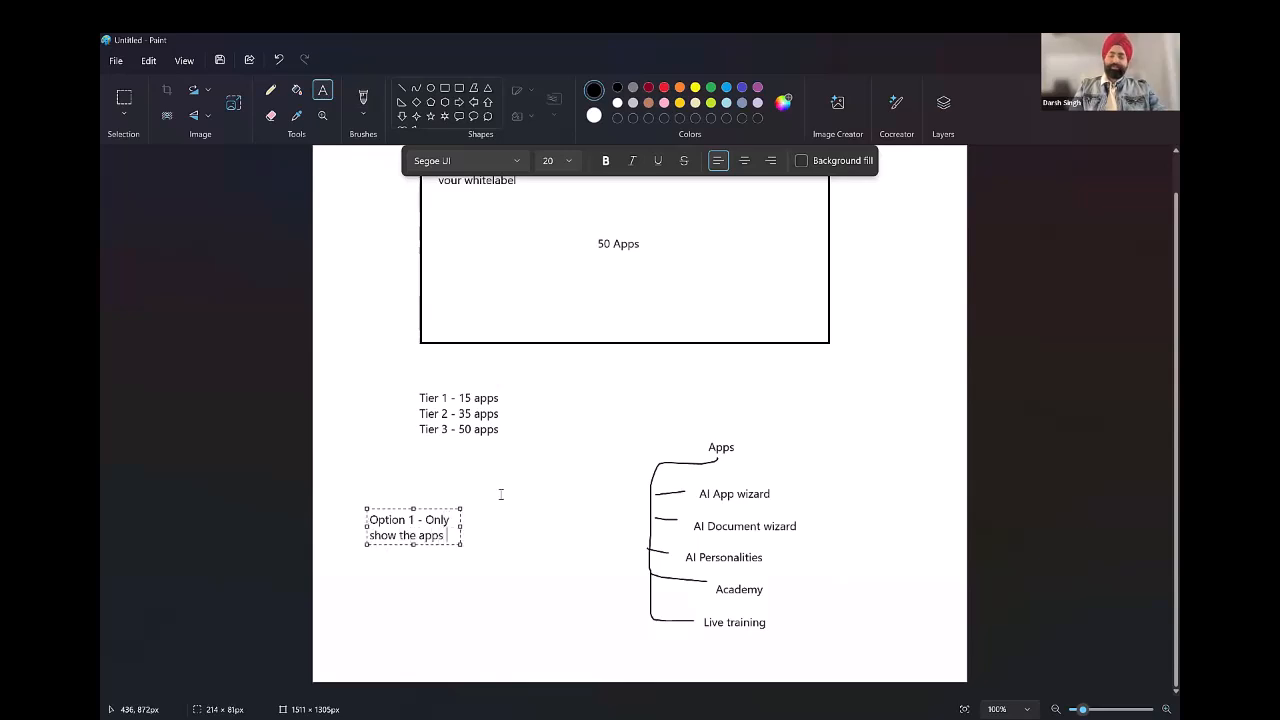
{"action": "type", "text": " that you want your ur"}
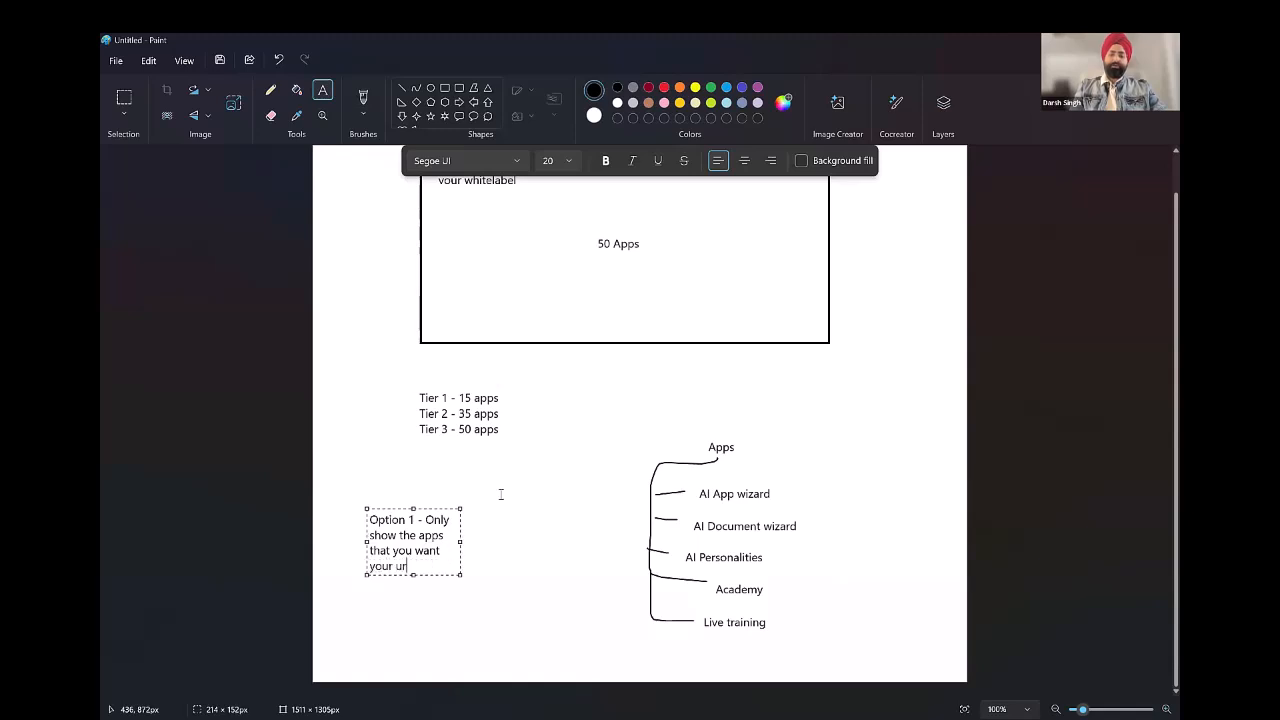
{"action": "key", "text": "BackSpace"}
{"action": "type", "text": "sers to access"}
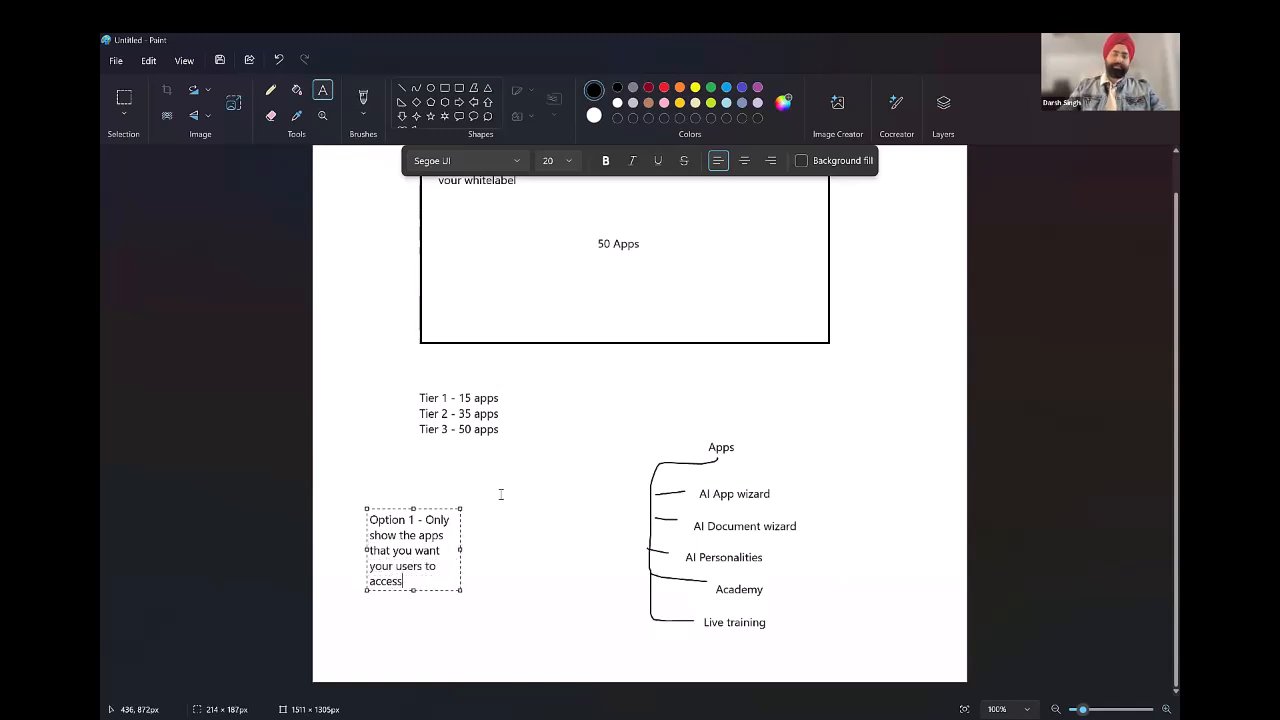
{"action": "left_click_drag", "start_coordinate": [459, 552], "coordinate": [619, 538]}
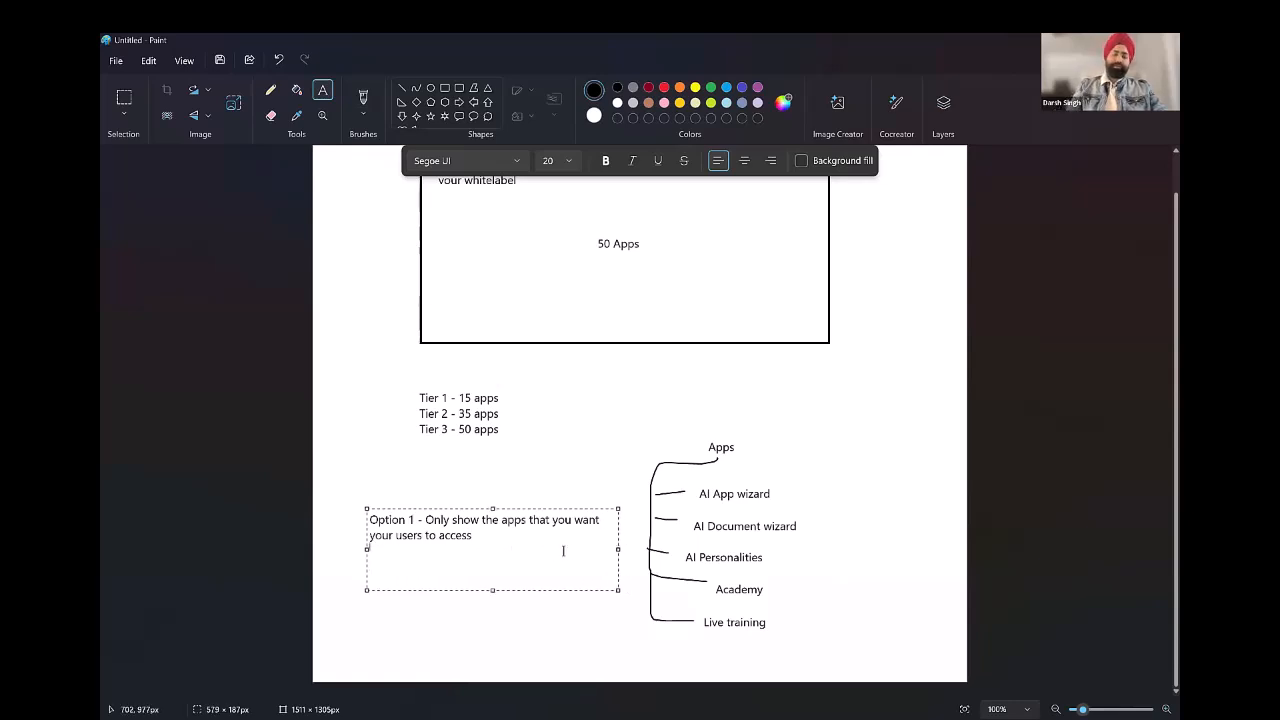
Add "Option 2 - Show apps that you want your users to use + buy other apps that aren't the part of that tier" after a blank line.
{"action": "key", "text": "Return"}
{"action": "type", "text": "Option 2 - Show apps "}
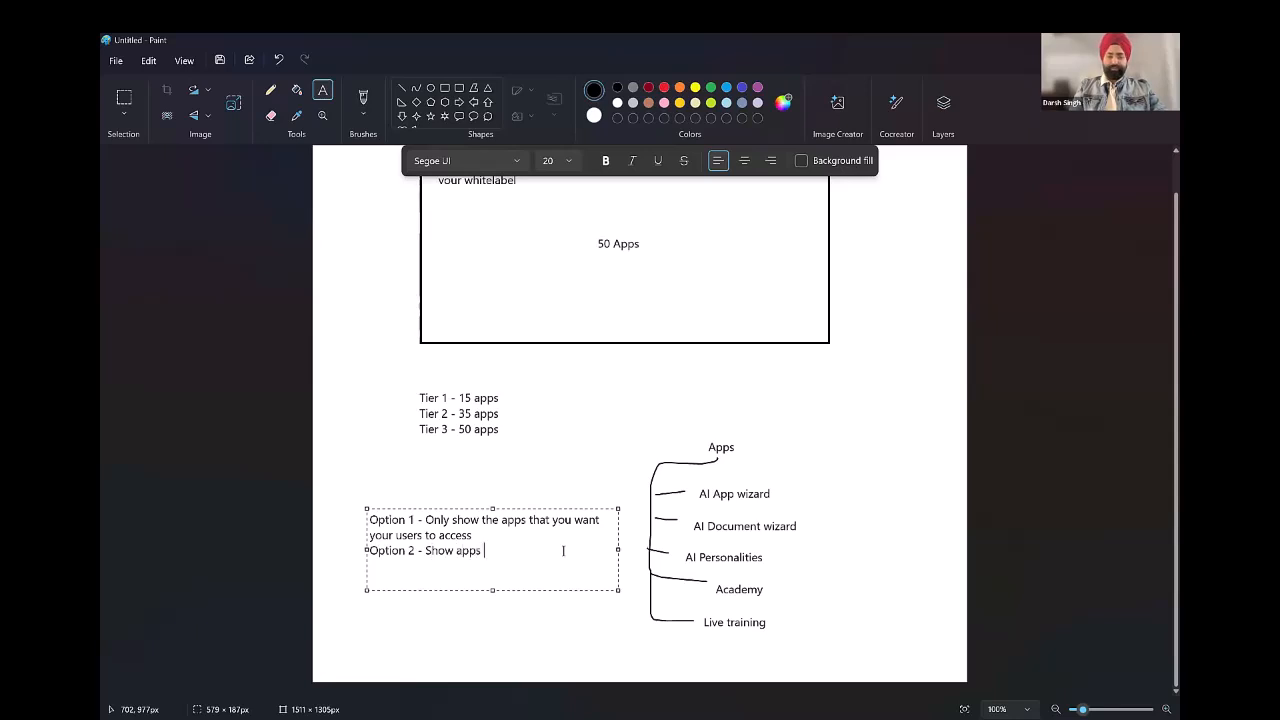
{"action": "type", "text": "that you want your use"}
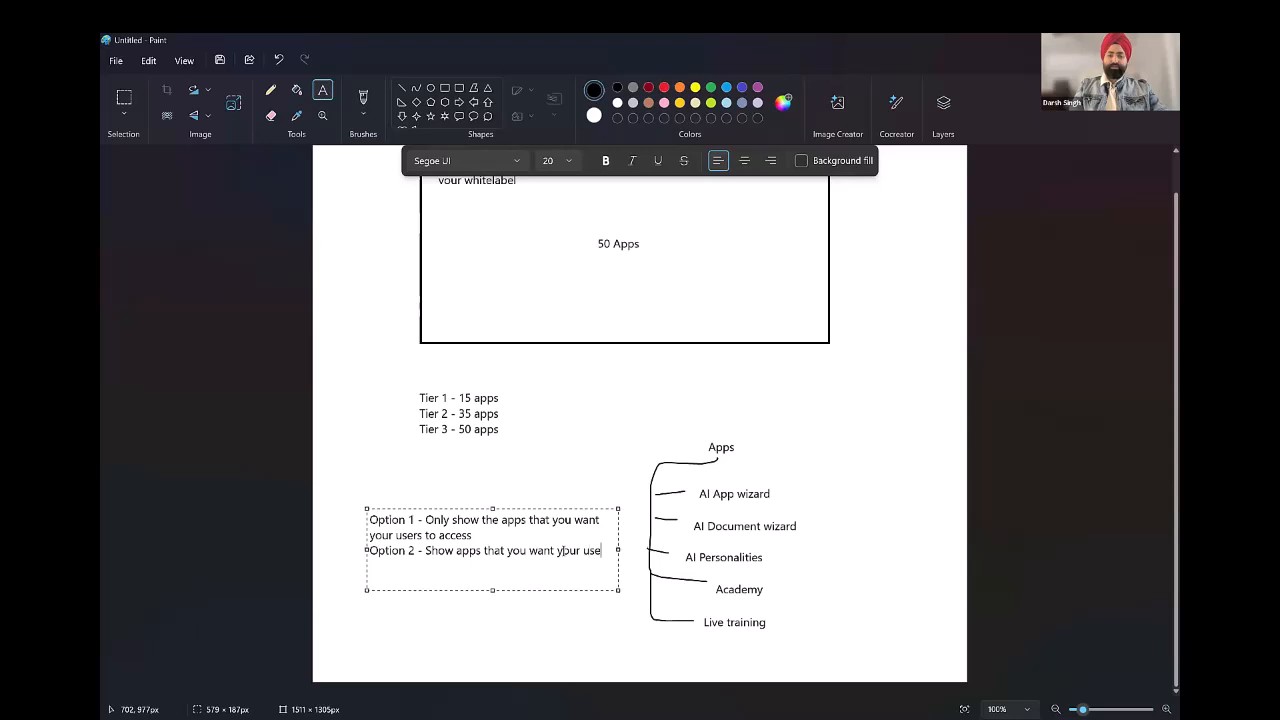
{"action": "type", "text": "rs to use + buy"}
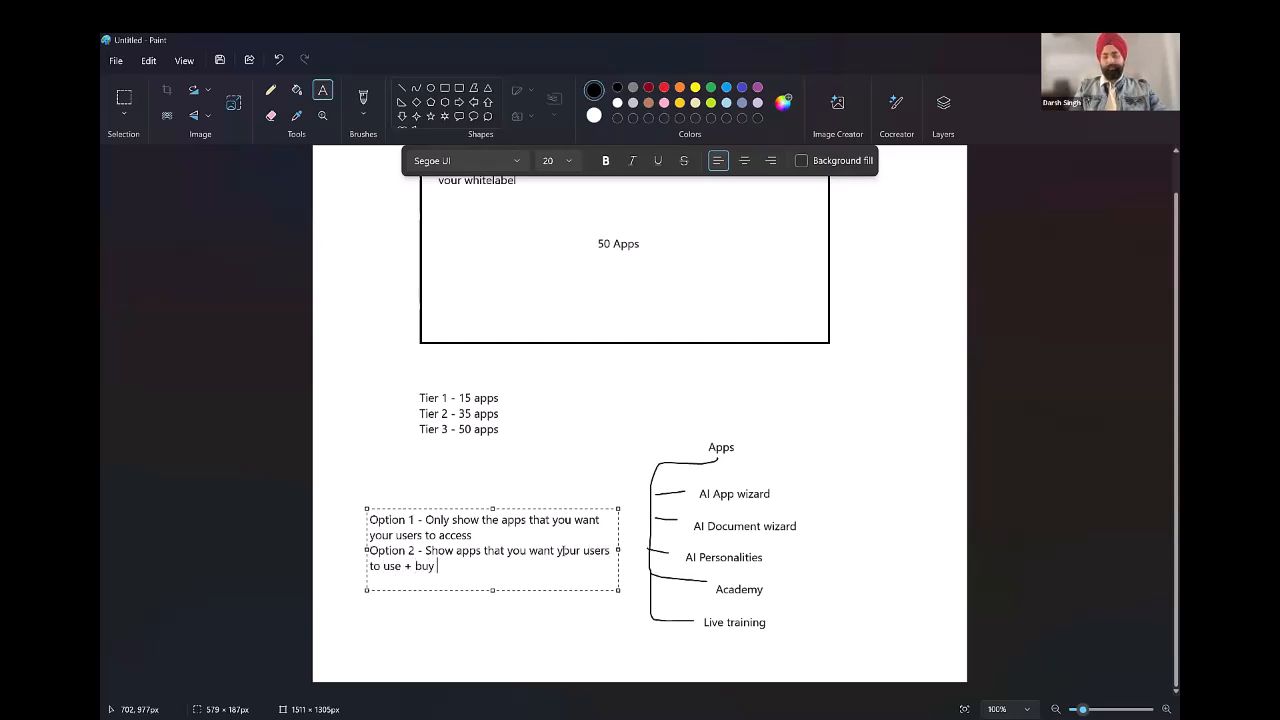
{"action": "type", "text": " other aapps that"}
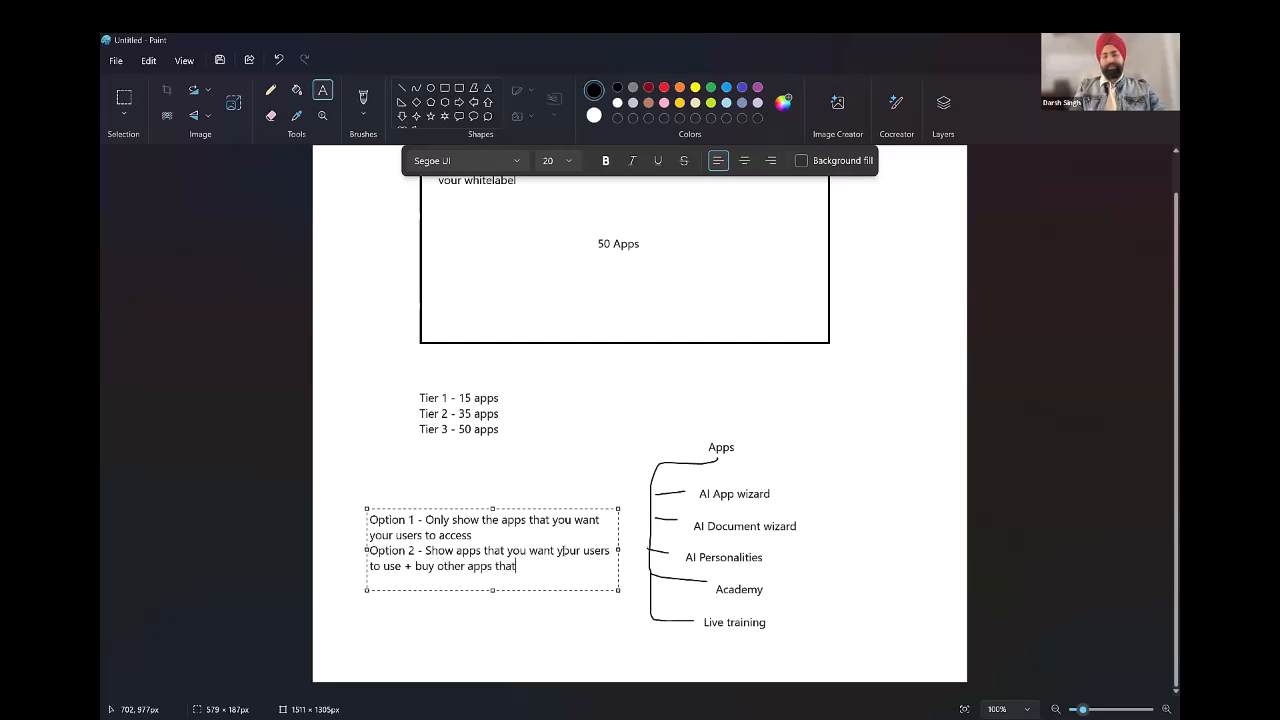
{"action": "type", "text": " aren't the part of that tier"}
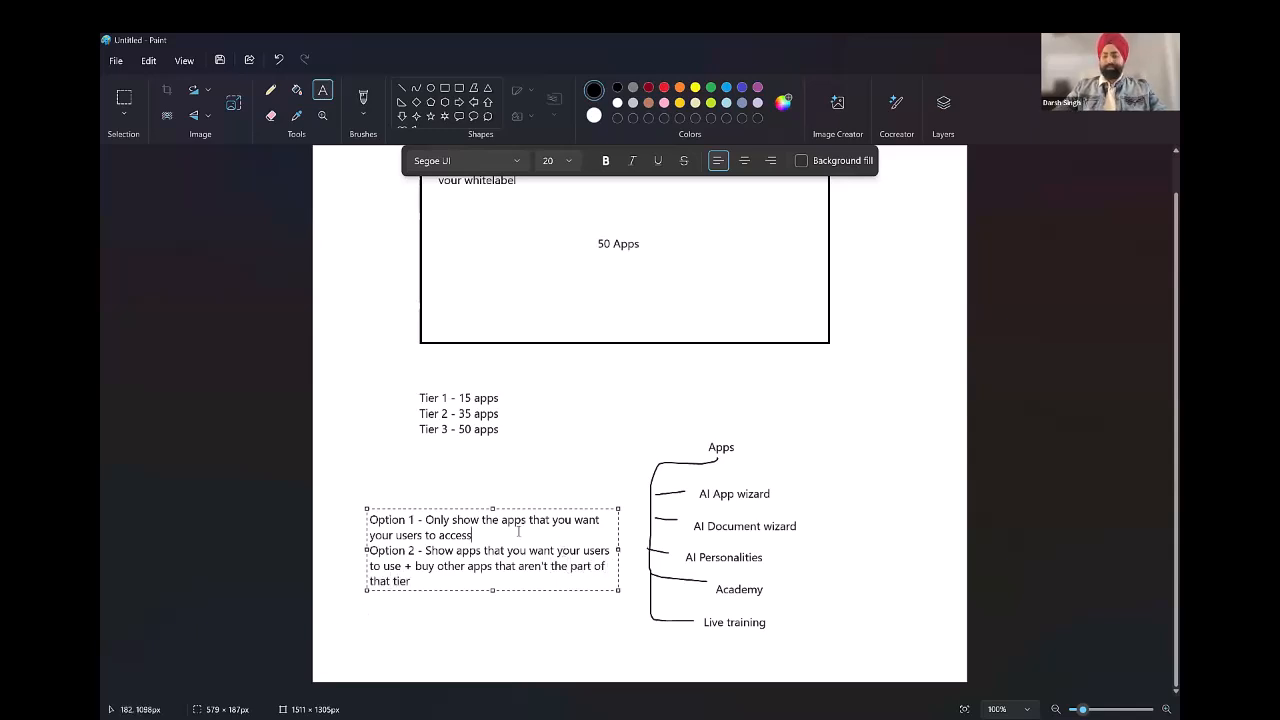
{"action": "key", "text": "Return"}
{"action": "left_click", "coordinate": [521, 458]}
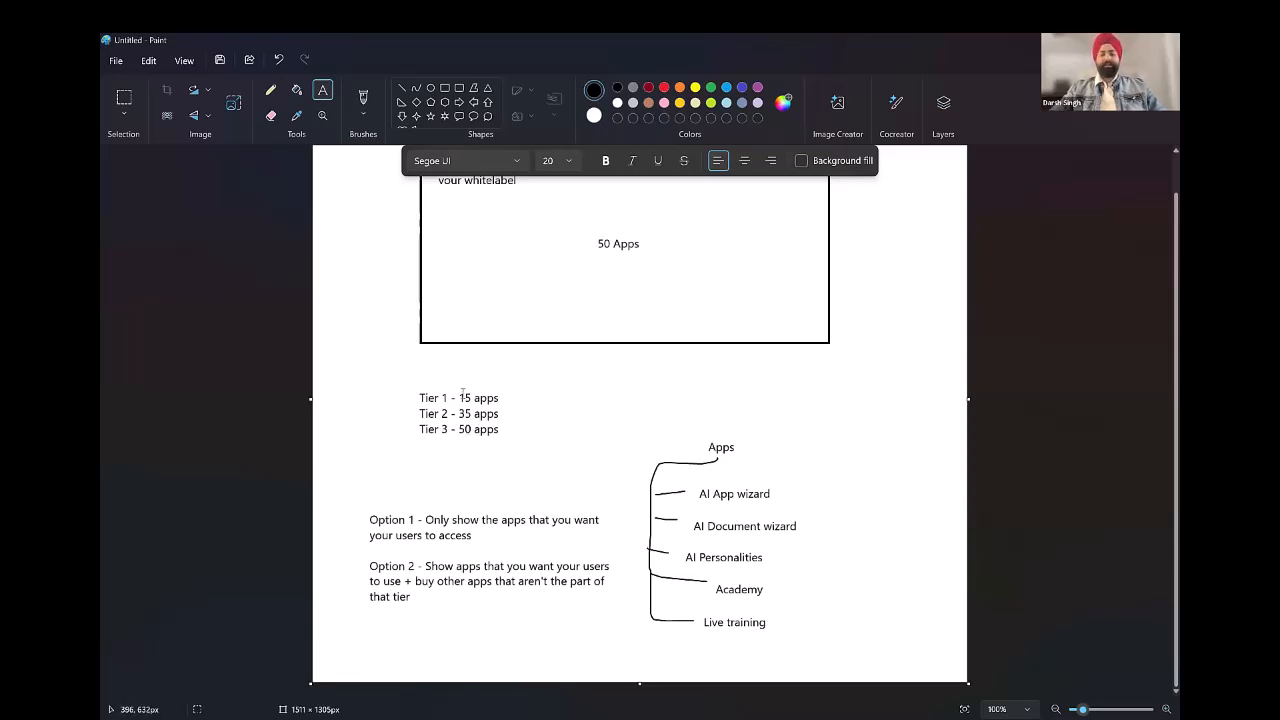
{"action": "left_click_drag", "start_coordinate": [460, 392], "coordinate": [463, 394]}
{"action": "left_click", "coordinate": [600, 374]}
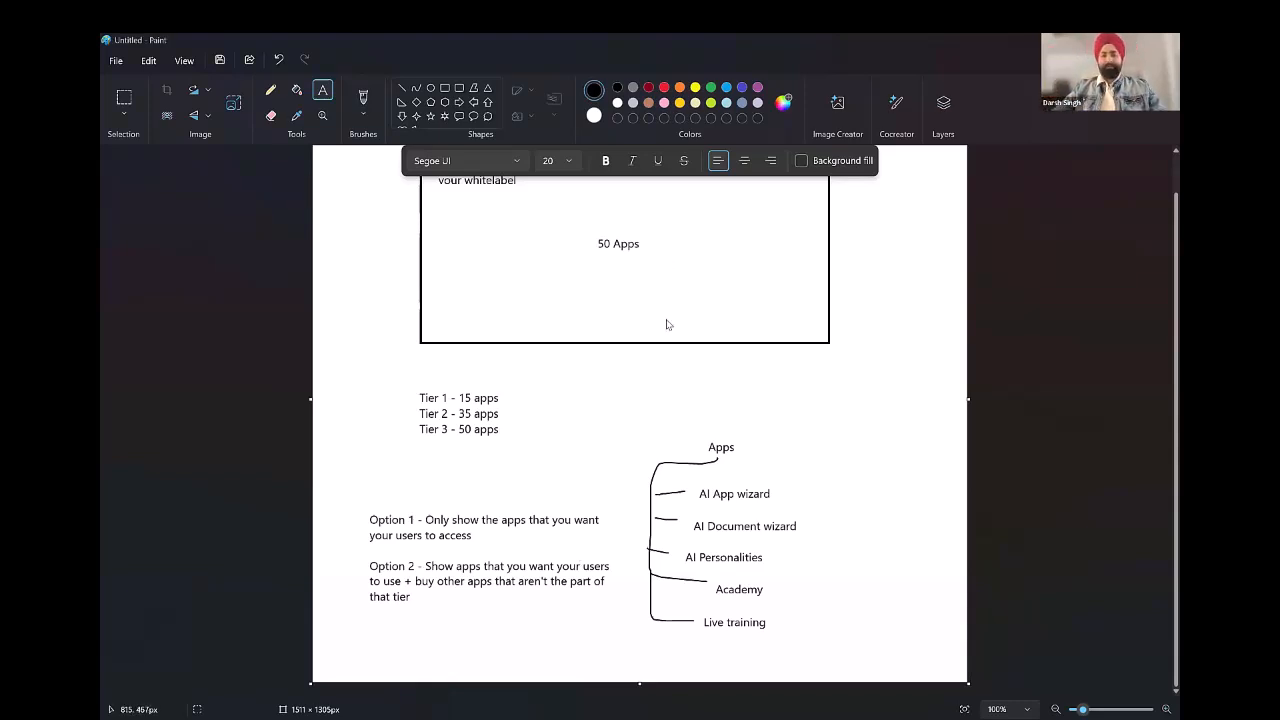
Switch to deal.ai in the browser, set the white label site domain to the owner's app subdomain and save the settings.
{"action": "key", "text": "alt+Tab"}
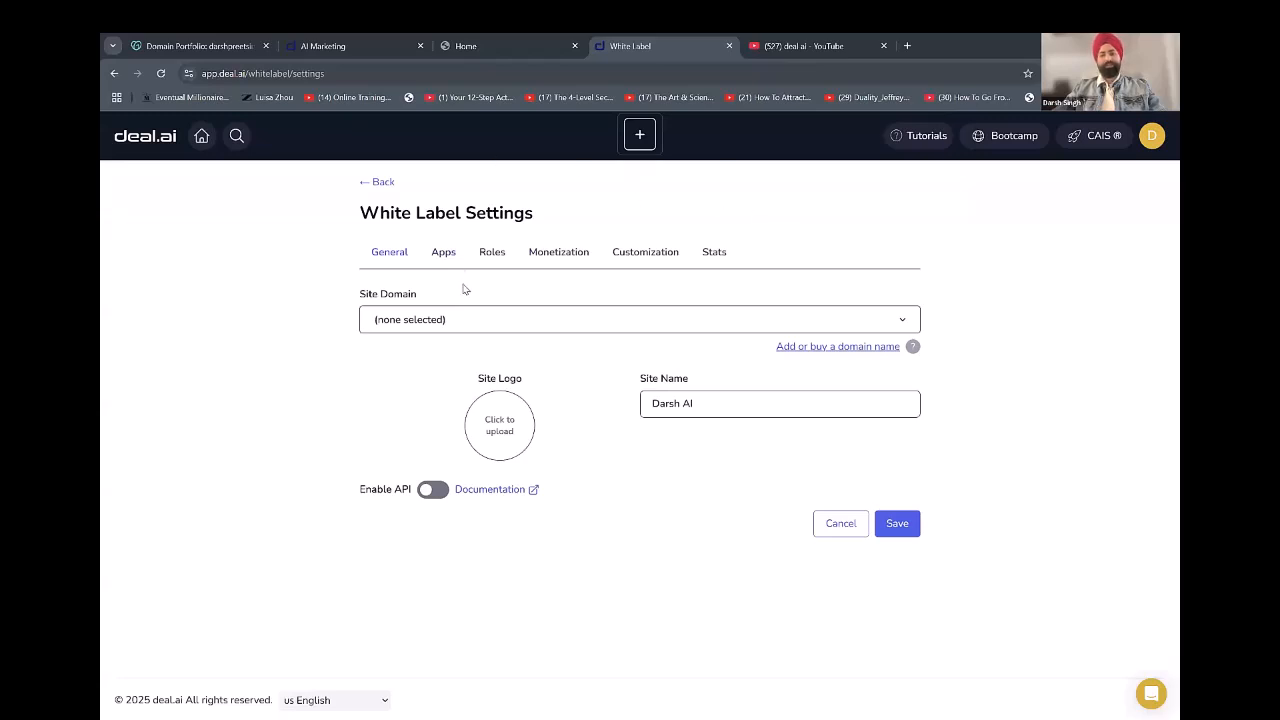
{"action": "left_click", "coordinate": [380, 186]}
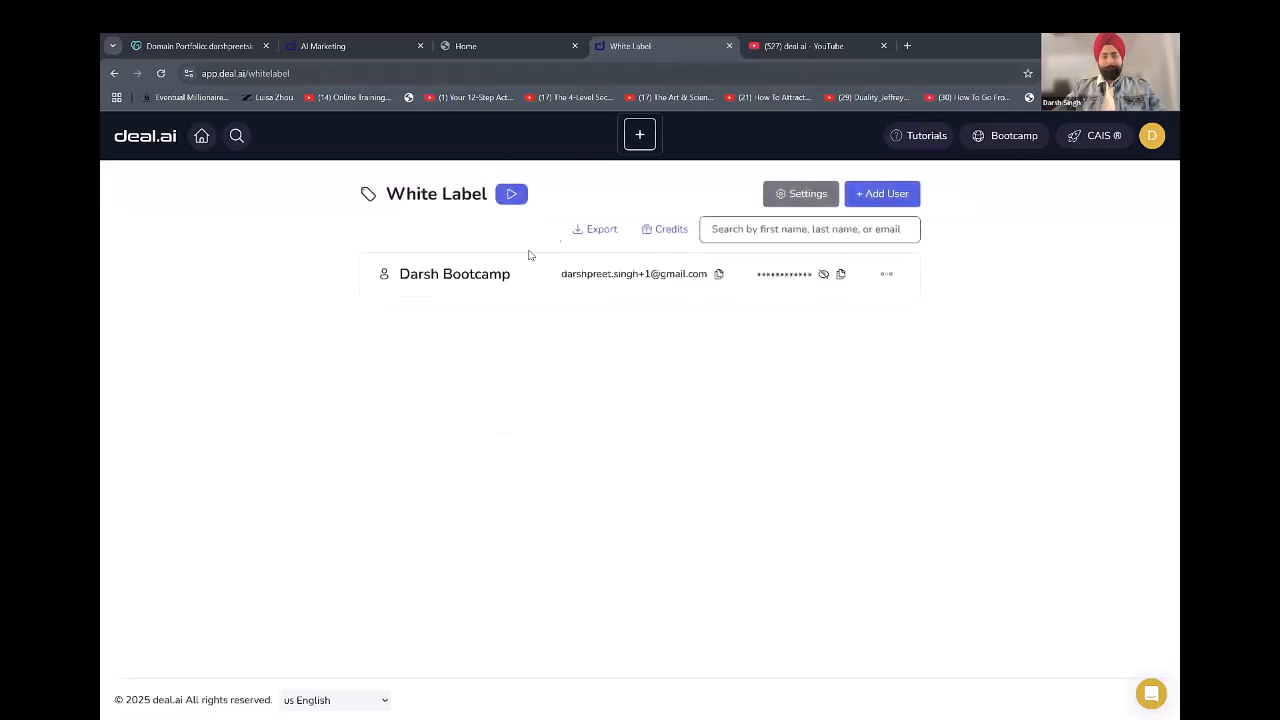
{"action": "left_click", "coordinate": [795, 200]}
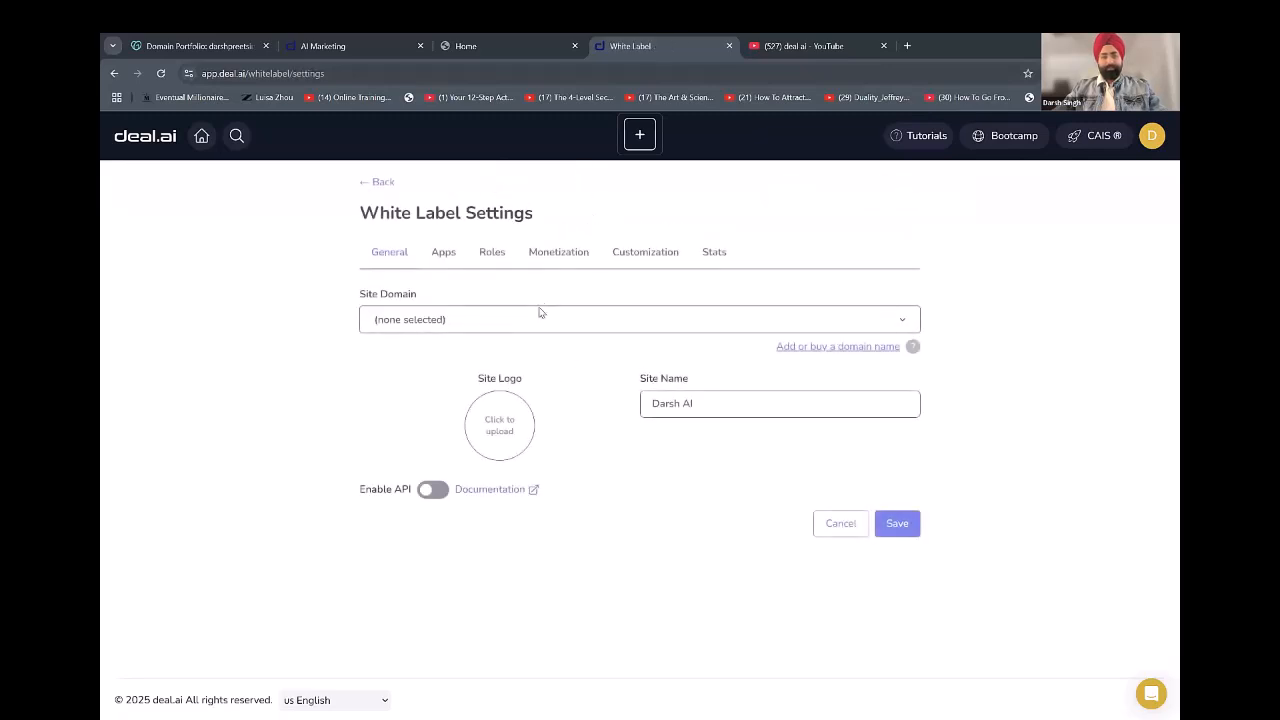
{"action": "left_click", "coordinate": [541, 316]}
{"action": "left_click", "coordinate": [840, 375]}
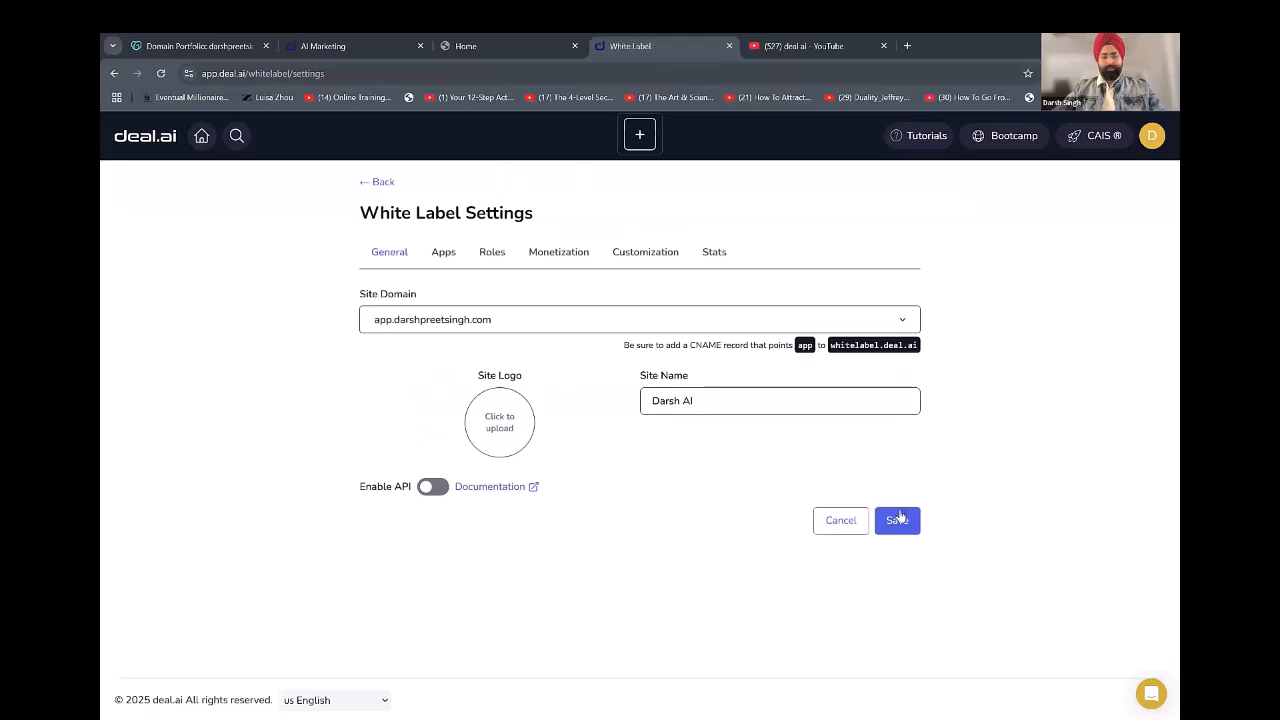
{"action": "left_click", "coordinate": [918, 518]}
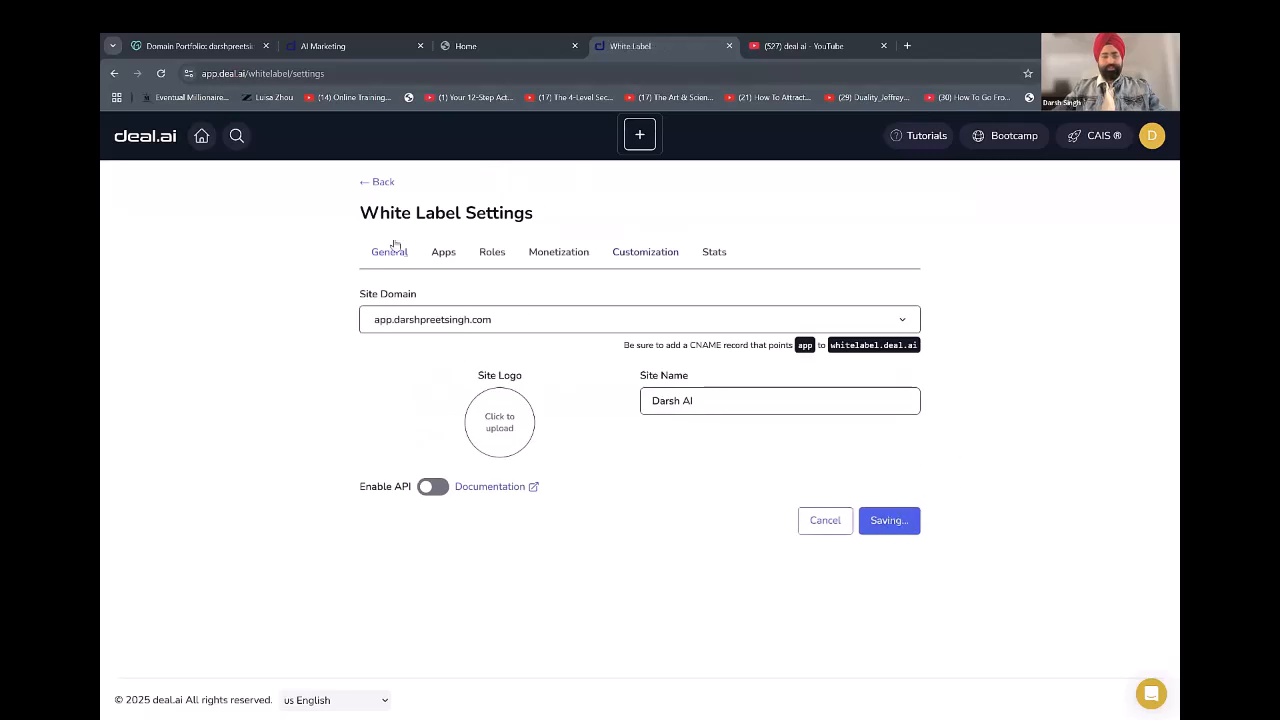
Open the white label site and fill in its sign-in e-mail with the one copied from the listed user.
{"action": "left_click", "coordinate": [381, 185]}
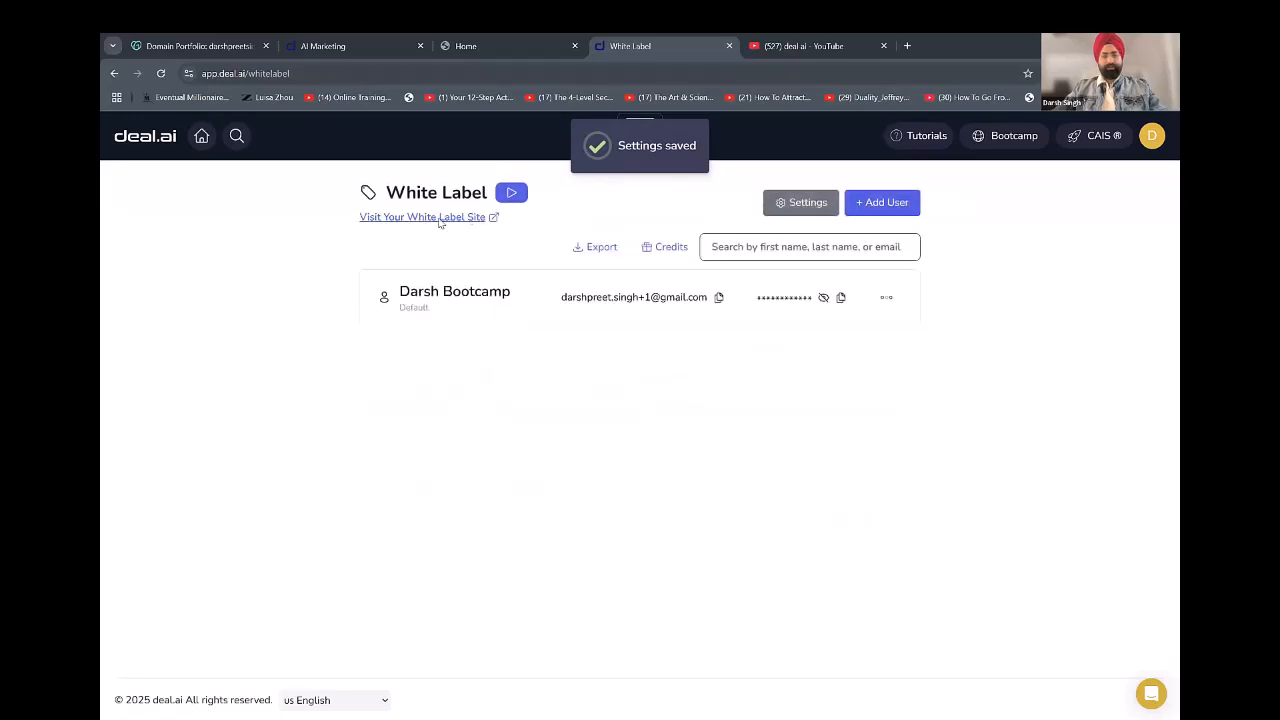
{"action": "left_click", "coordinate": [437, 222]}
{"action": "left_click", "coordinate": [623, 46]}
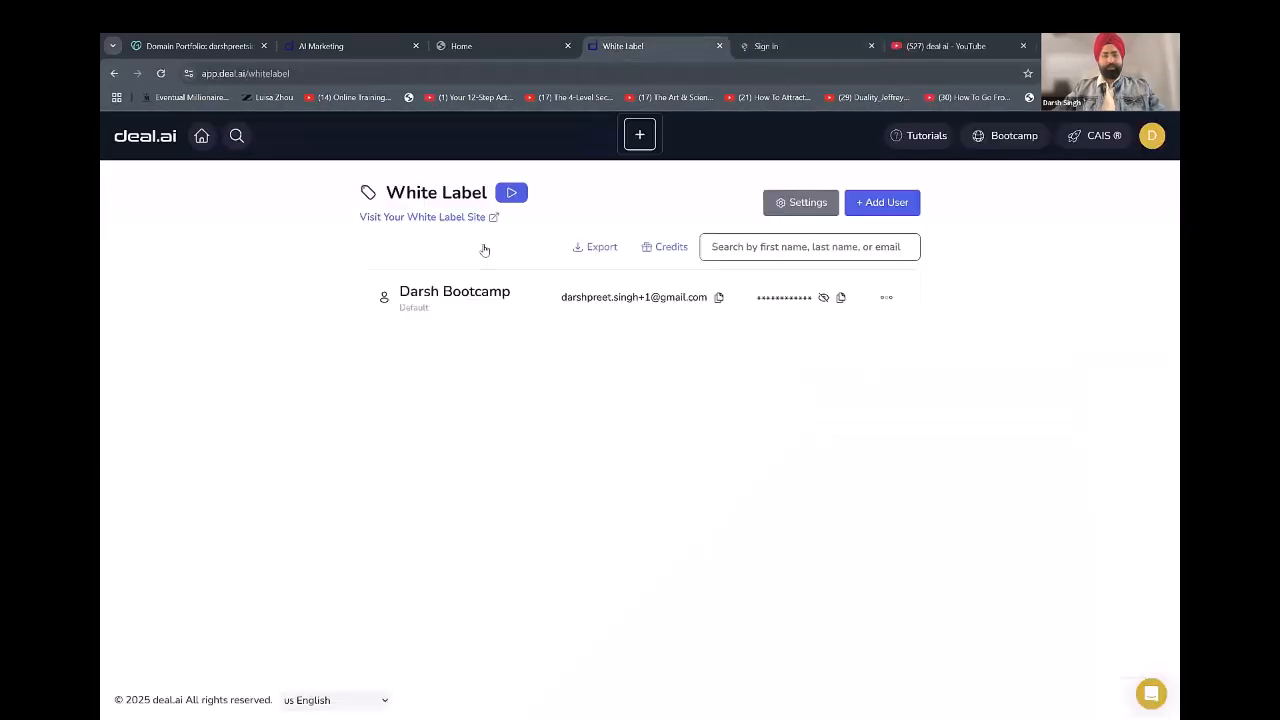
{"action": "left_click", "coordinate": [719, 298]}
{"action": "left_click", "coordinate": [766, 46]}
{"action": "left_click", "coordinate": [820, 373]}
{"action": "key", "text": "ctrl+v"}
Copy the listed user's account password into the white label site's password field and sign in.
{"action": "left_click", "coordinate": [610, 45]}
{"action": "left_click", "coordinate": [840, 299]}
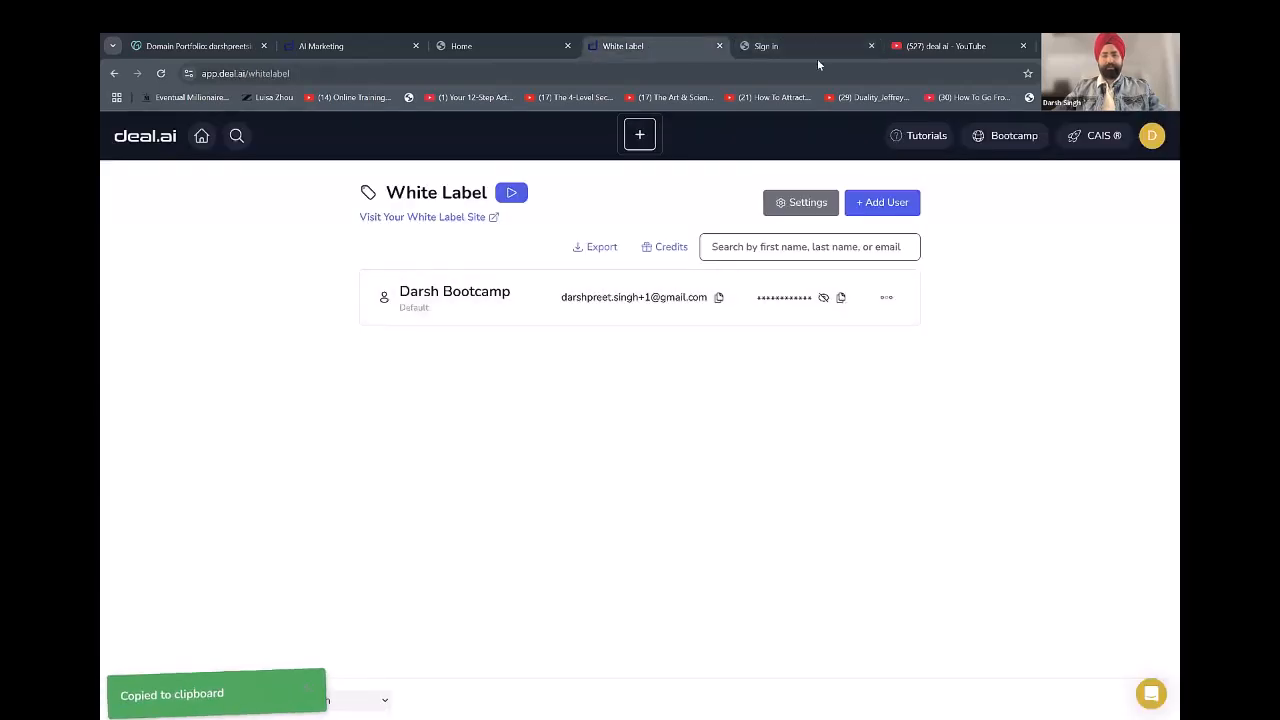
{"action": "left_click", "coordinate": [790, 46]}
{"action": "left_click", "coordinate": [909, 429]}
{"action": "key", "text": "ctrl+v"}
{"action": "left_click", "coordinate": [794, 505]}
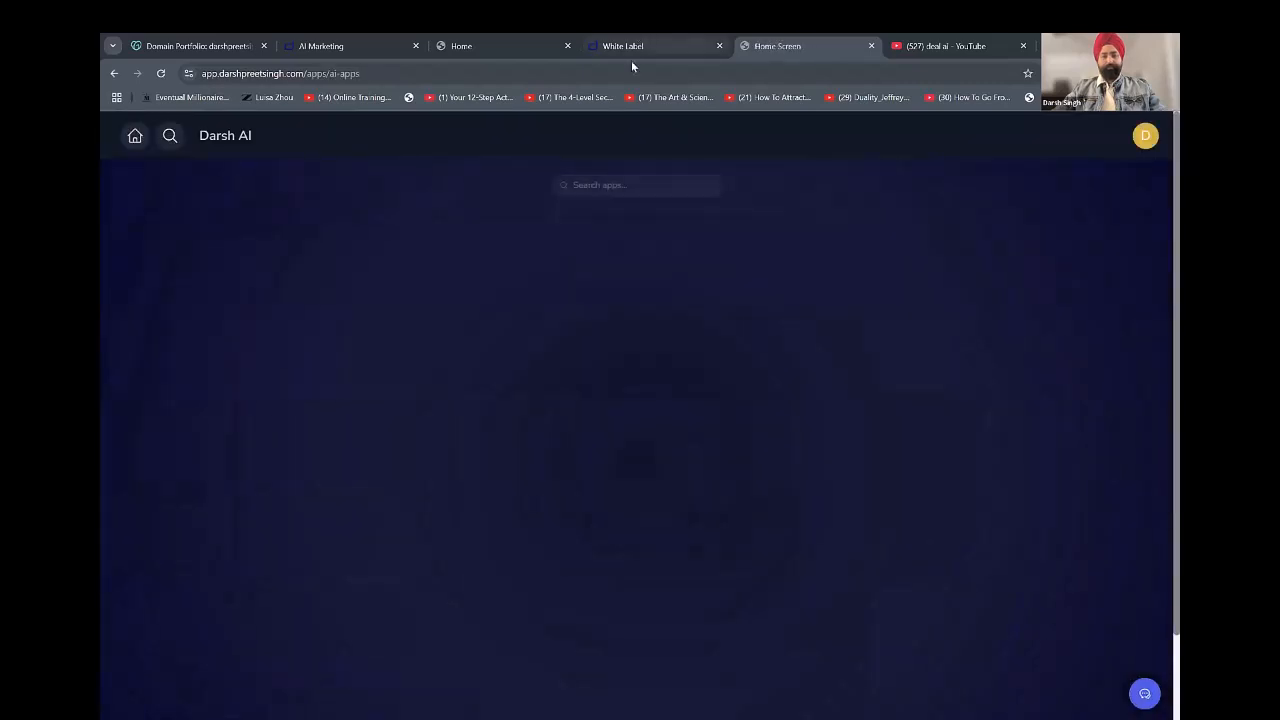
Start a new role named "Premium" in the White Label role settings.
{"action": "left_click", "coordinate": [640, 45]}
{"action": "left_click", "coordinate": [802, 203]}
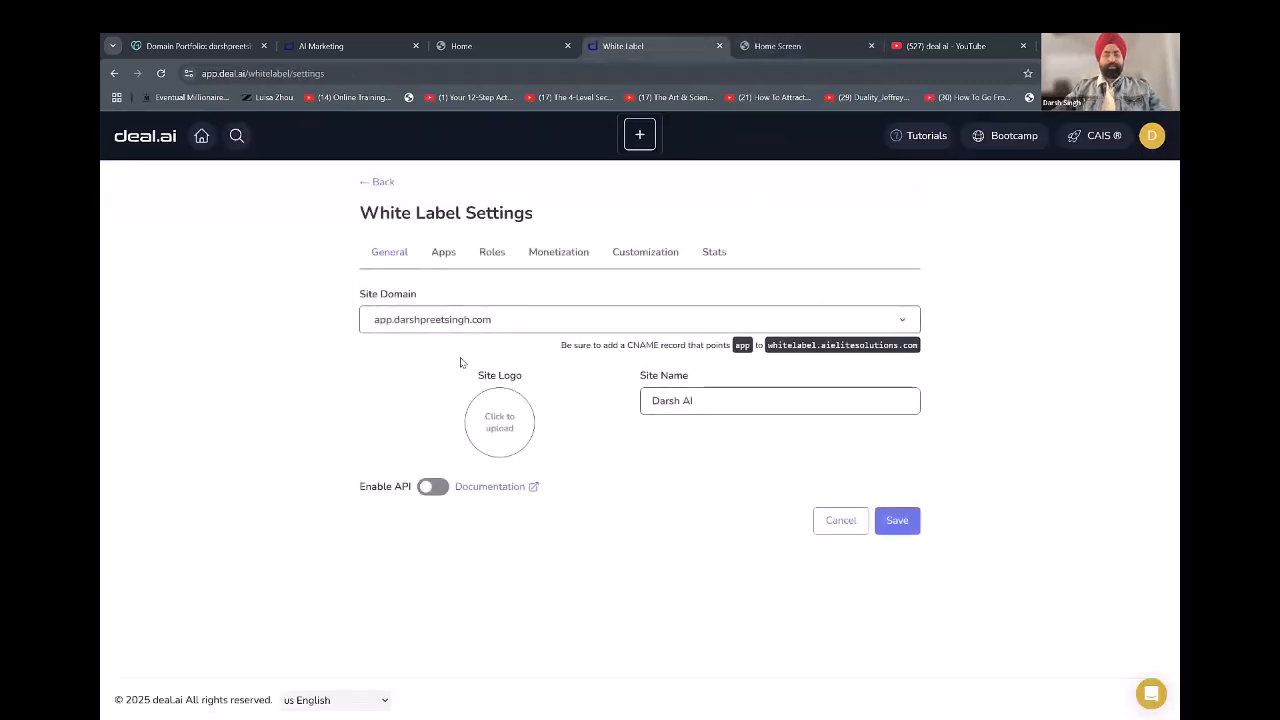
{"action": "left_click", "coordinate": [493, 254]}
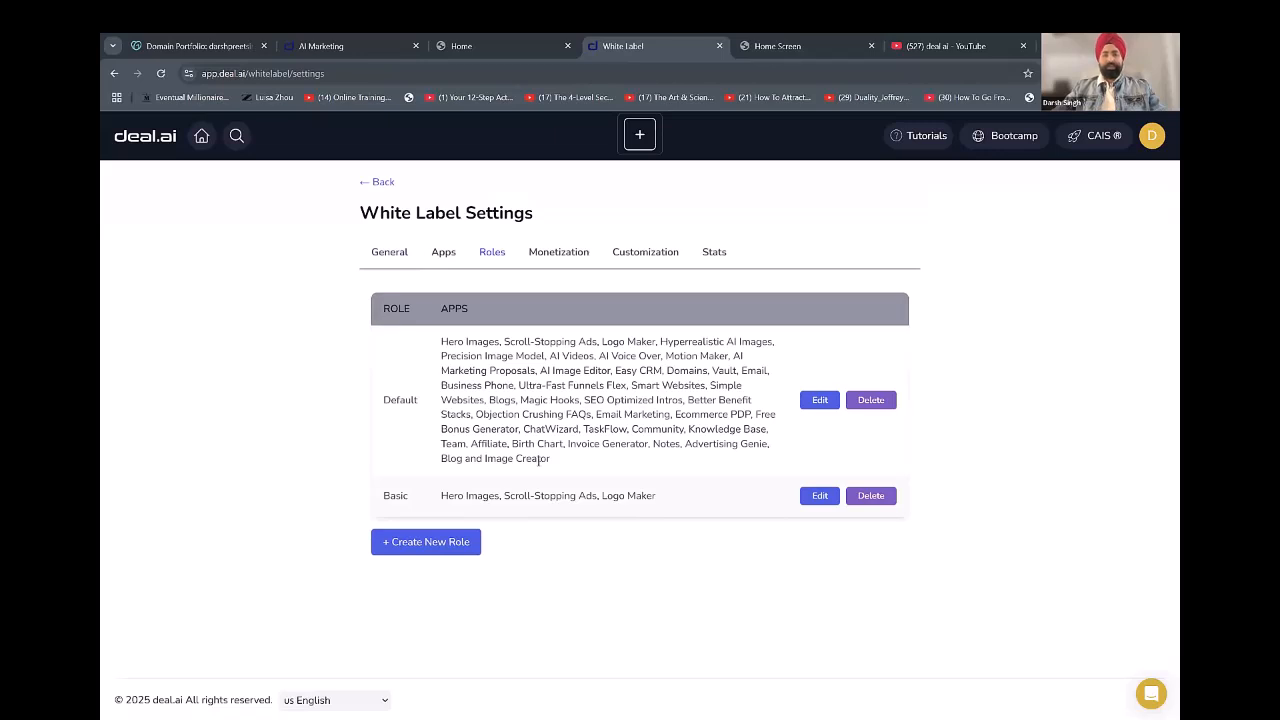
{"action": "left_click", "coordinate": [420, 548]}
{"action": "left_click", "coordinate": [419, 558]}
{"action": "left_click", "coordinate": [427, 545]}
{"action": "left_click", "coordinate": [591, 337]}
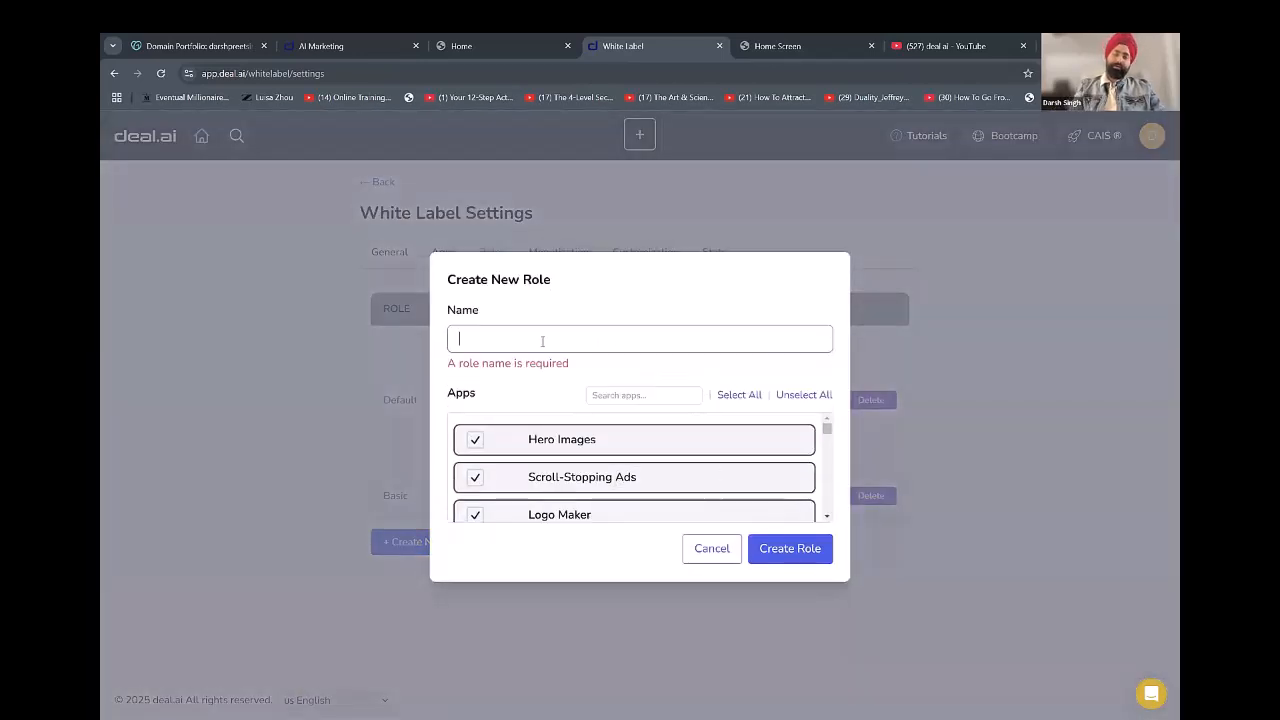
{"action": "type", "text": "Premium"}
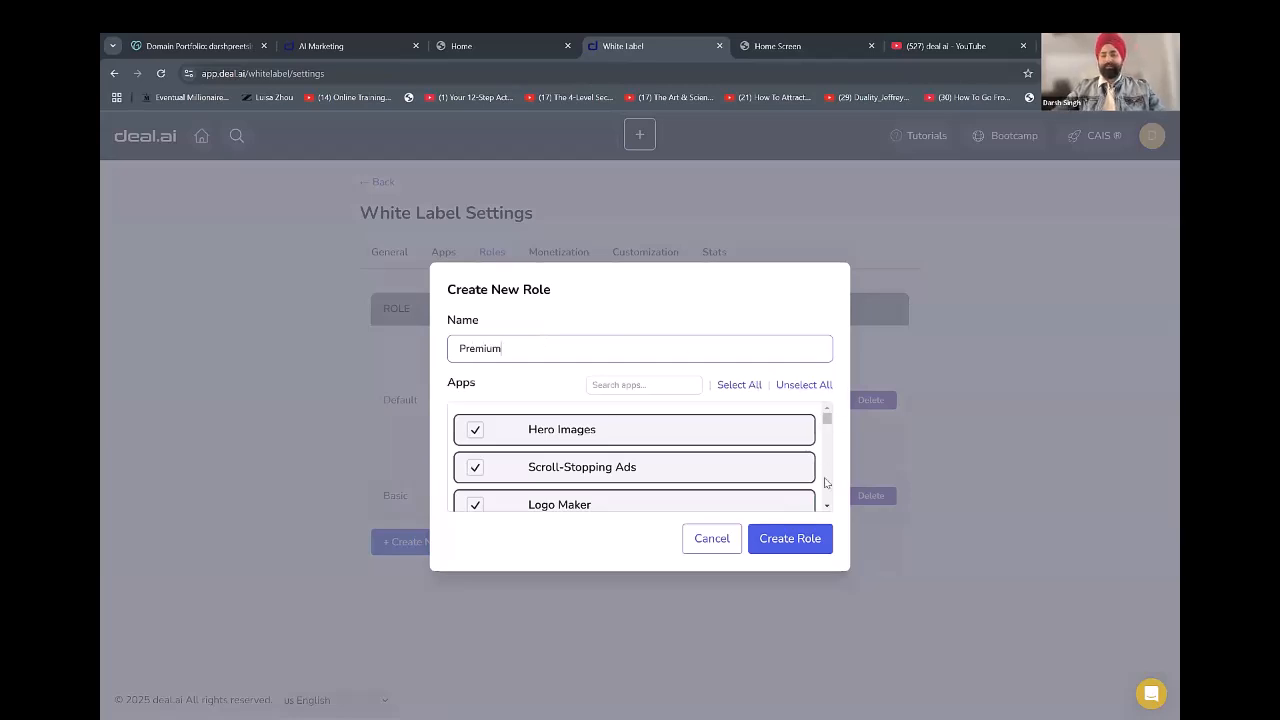
Try selecting and unselecting all apps for the Premium role, and tick Hero Images, Scroll-Stopping Ads and Logo Maker individually.
{"action": "left_click_drag", "start_coordinate": [828, 427], "coordinate": [842, 508]}
{"action": "left_click", "coordinate": [737, 384]}
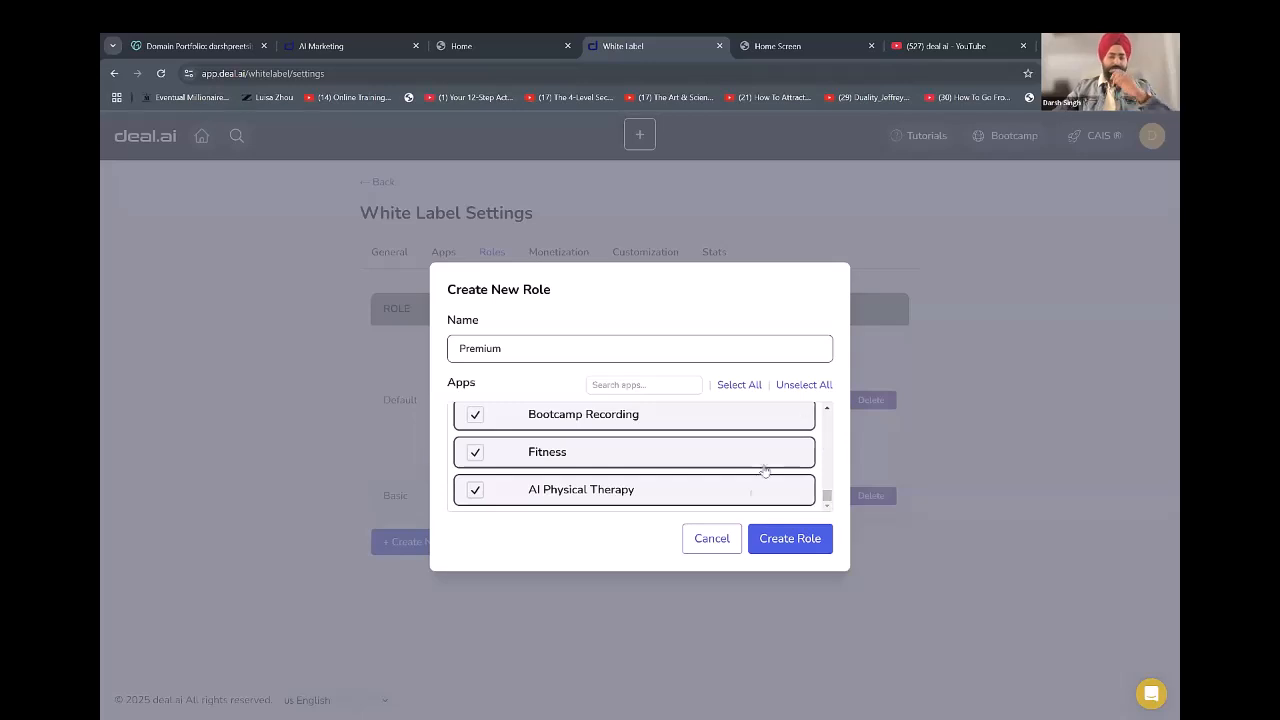
{"action": "left_click", "coordinate": [815, 385]}
{"action": "left_click_drag", "start_coordinate": [829, 497], "coordinate": [831, 378]}
{"action": "left_click", "coordinate": [474, 429]}
{"action": "left_click", "coordinate": [474, 467]}
{"action": "left_click", "coordinate": [474, 504]}
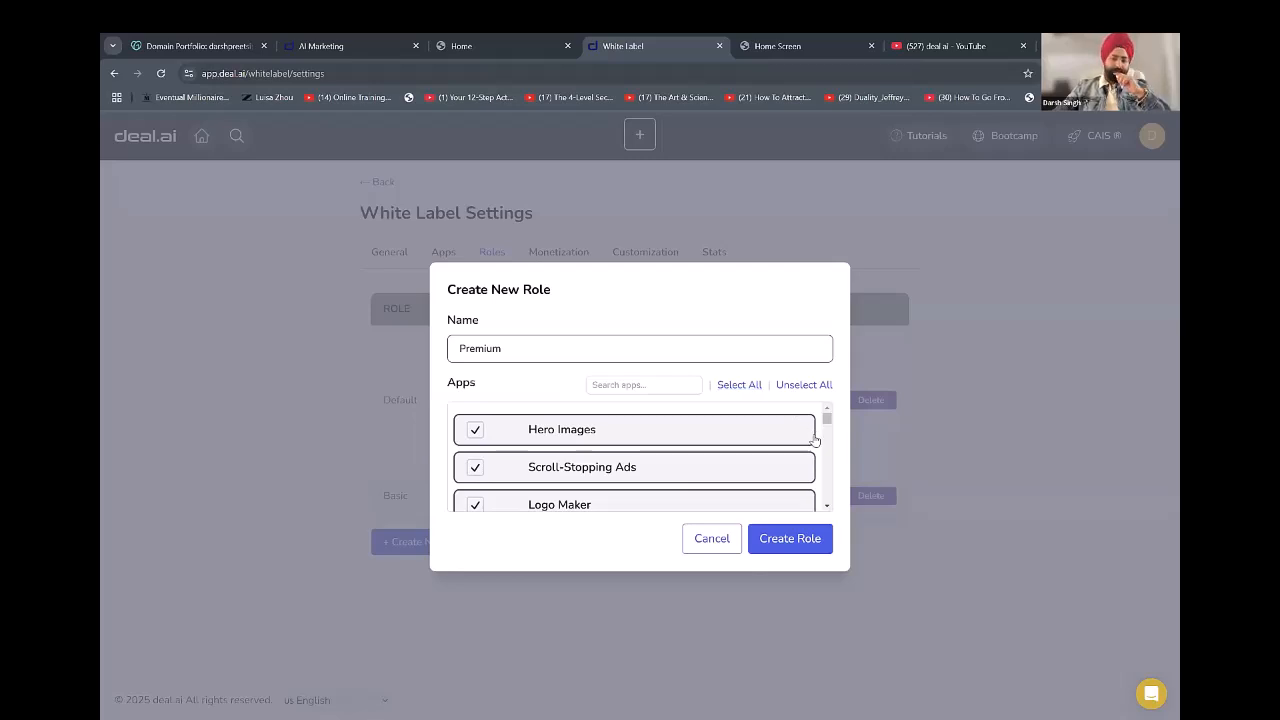
{"action": "left_click_drag", "start_coordinate": [826, 418], "coordinate": [826, 443]}
Select all apps for the Premium role, create it and look over the app lists in the role table.
{"action": "left_click", "coordinate": [739, 384]}
{"action": "scroll", "coordinate": [829, 430], "scroll_direction": "down", "scroll_amount": 4}
{"action": "scroll", "coordinate": [830, 480], "scroll_direction": "down", "scroll_amount": 10}
{"action": "left_click", "coordinate": [774, 545]}
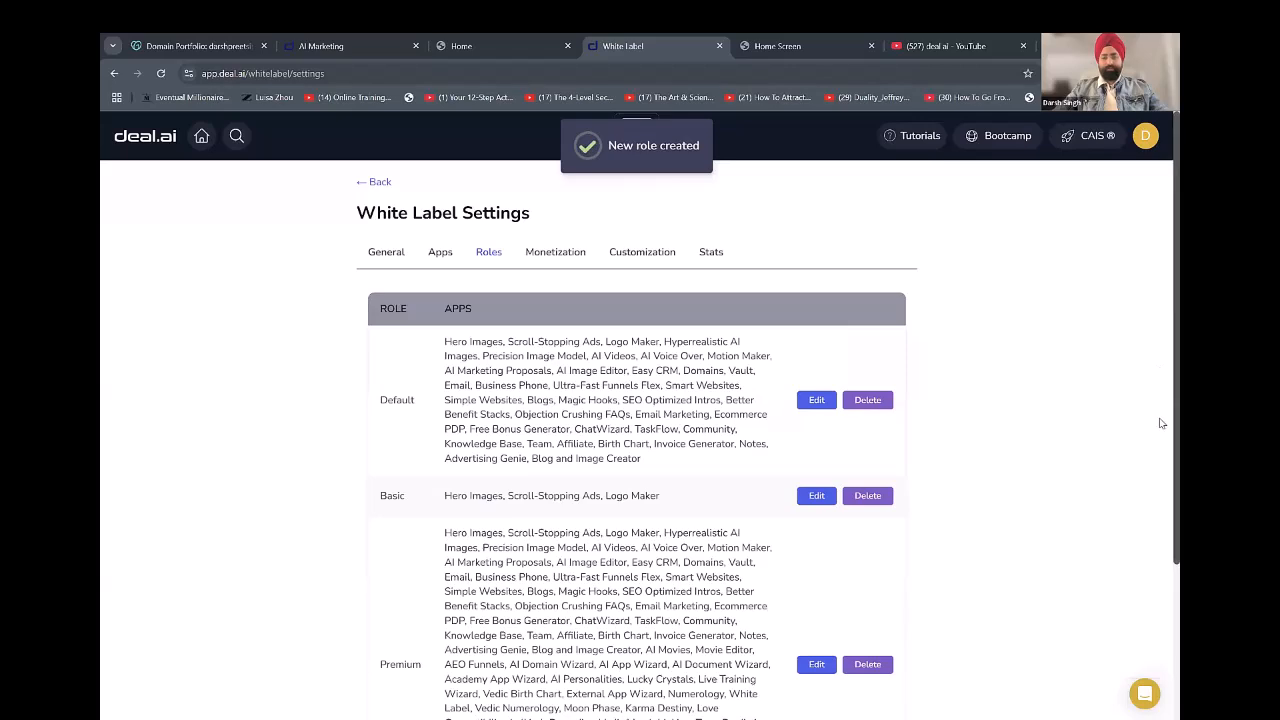
{"action": "scroll", "coordinate": [430, 300], "scroll_direction": "down", "scroll_amount": 2}
{"action": "left_click_drag", "start_coordinate": [389, 248], "coordinate": [677, 346]}
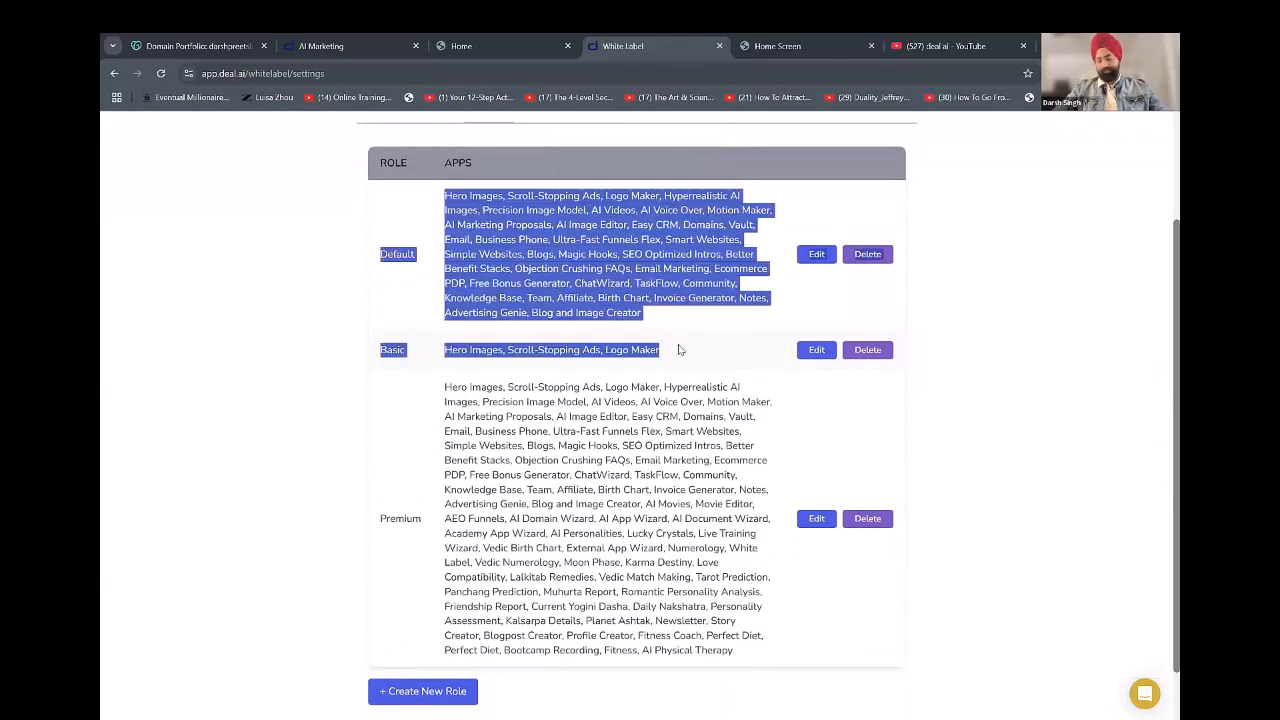
{"action": "left_click", "coordinate": [672, 342]}
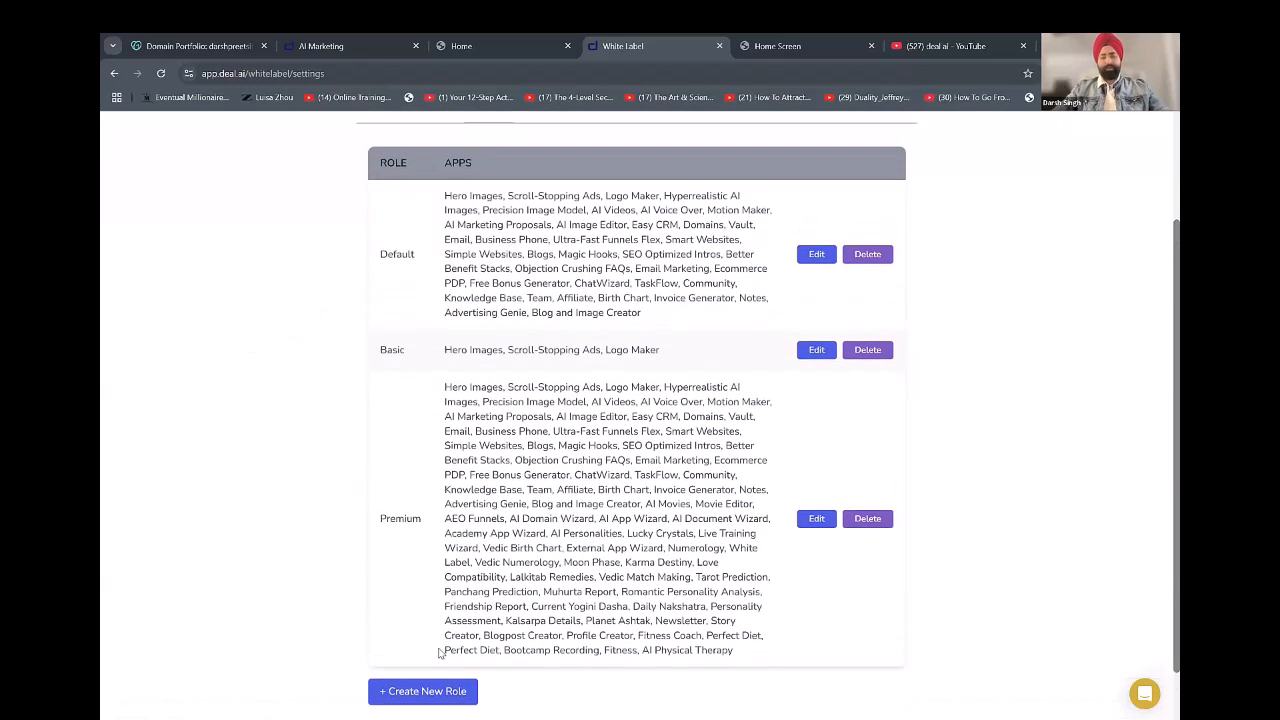
{"action": "left_click", "coordinate": [422, 691]}
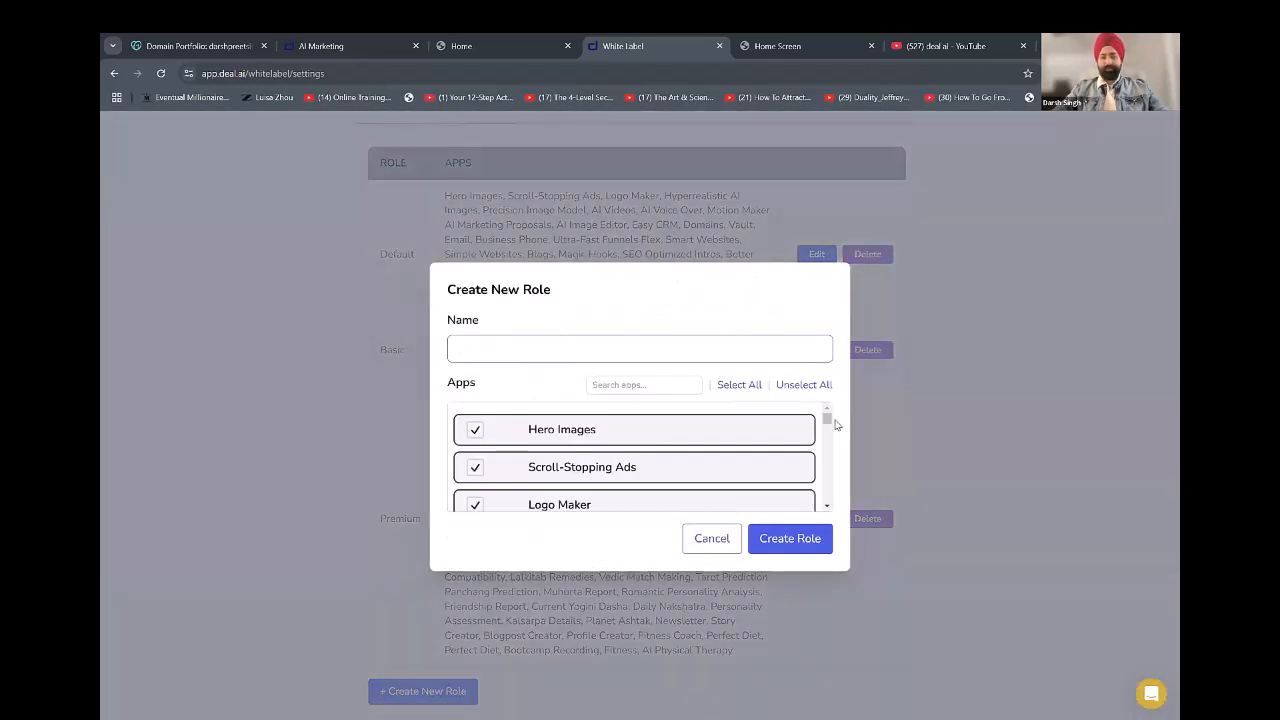
{"action": "left_click_drag", "start_coordinate": [830, 422], "coordinate": [836, 378]}
{"action": "left_click", "coordinate": [718, 530]}
{"action": "left_click", "coordinate": [713, 548]}
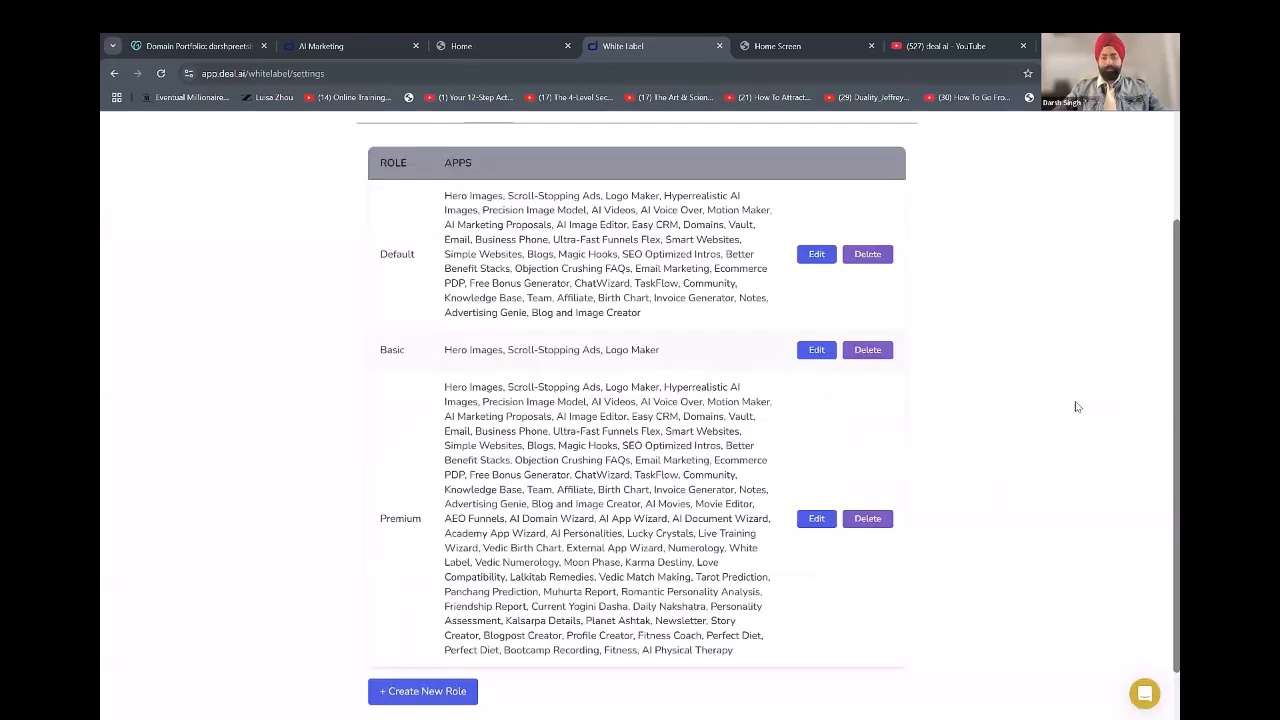
Return to the White Label user list and change the listed user's role to Basic.
{"action": "scroll", "coordinate": [1163, 300], "scroll_direction": "up", "scroll_amount": 2}
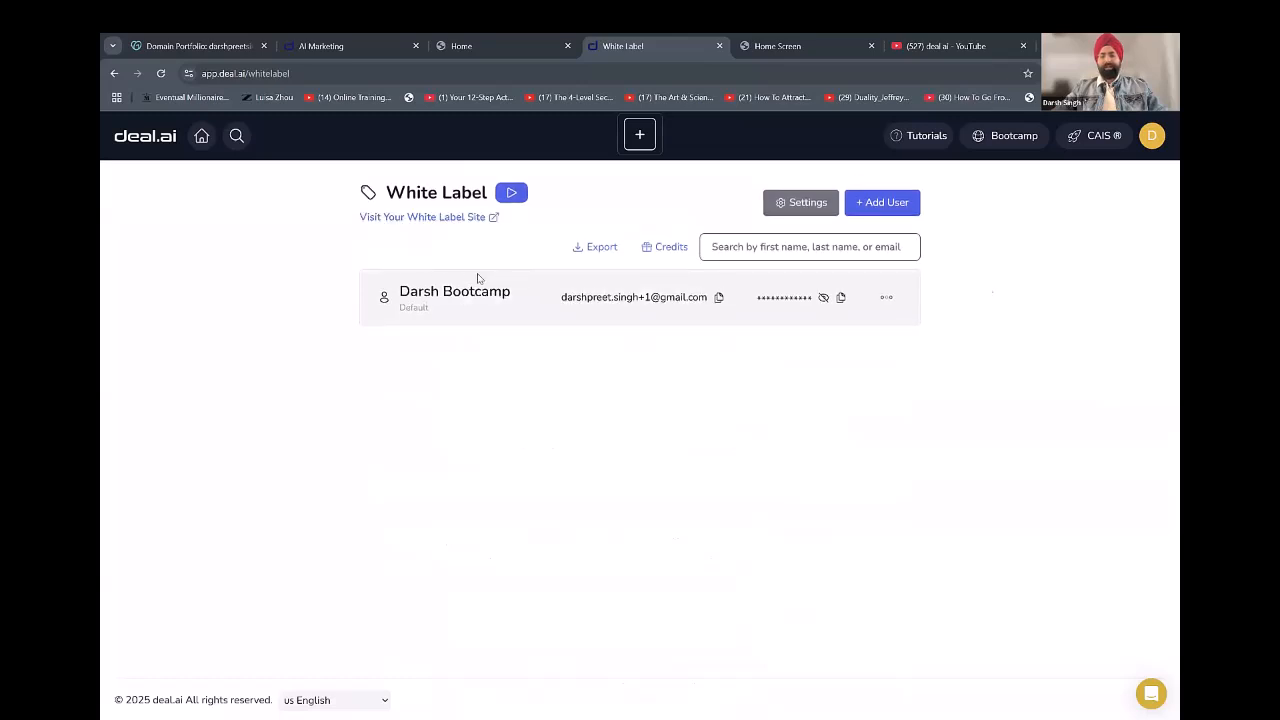
{"action": "left_click", "coordinate": [886, 297]}
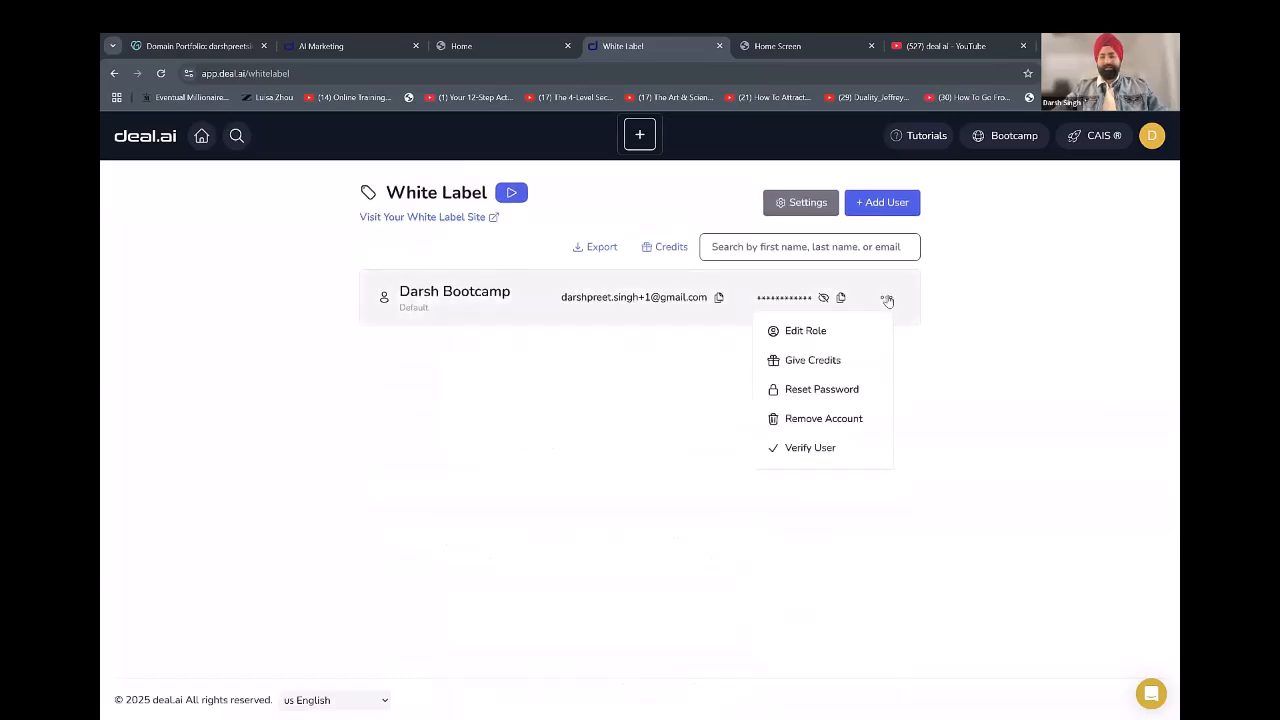
{"action": "left_click", "coordinate": [900, 374]}
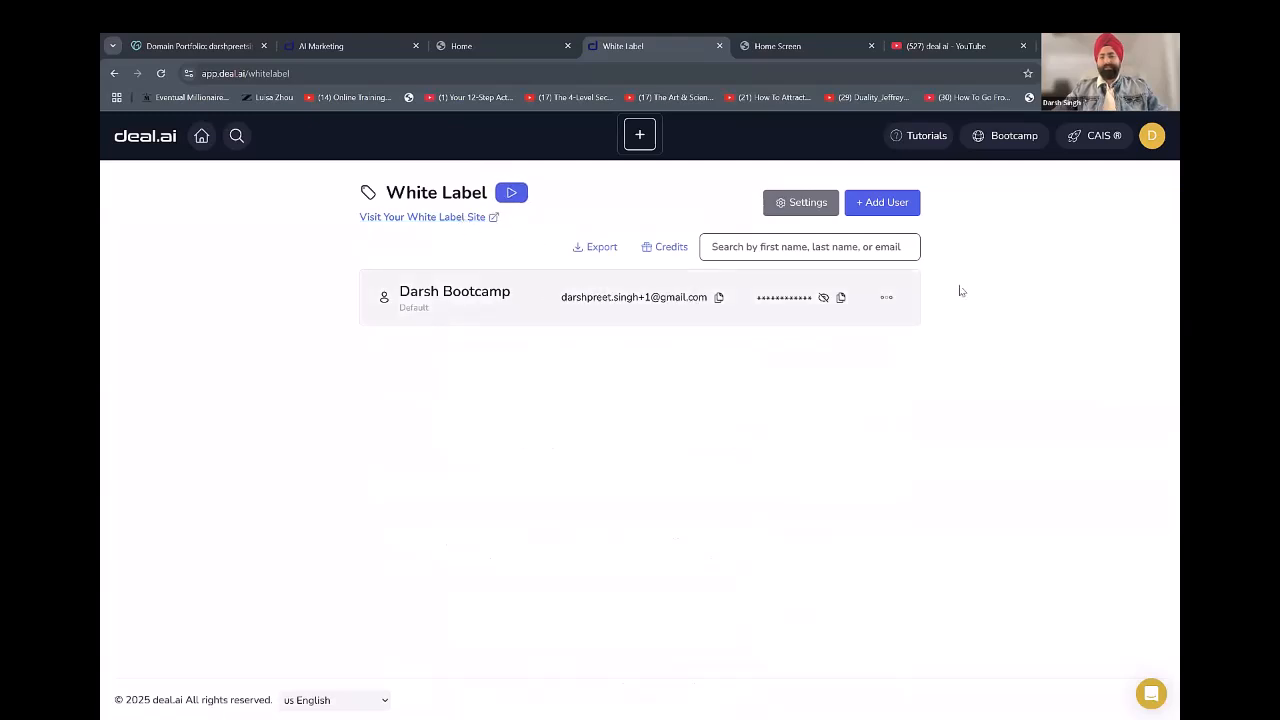
{"action": "left_click", "coordinate": [883, 303]}
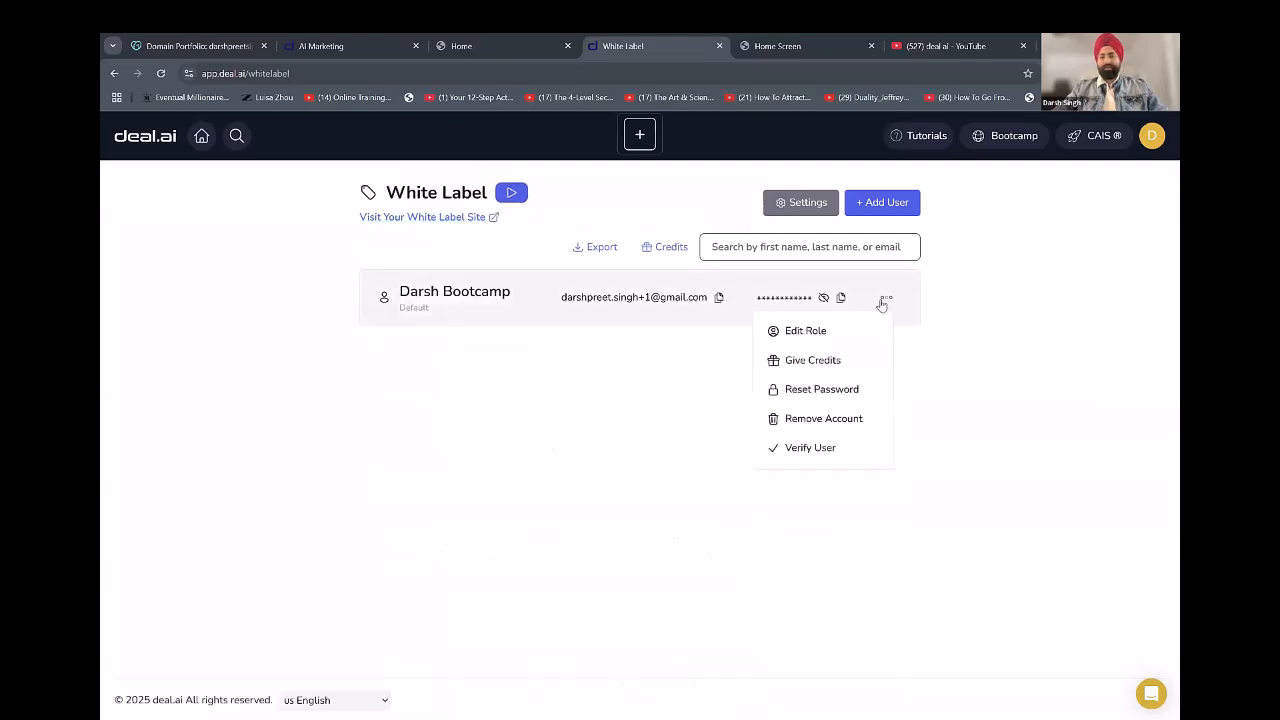
{"action": "left_click", "coordinate": [807, 330]}
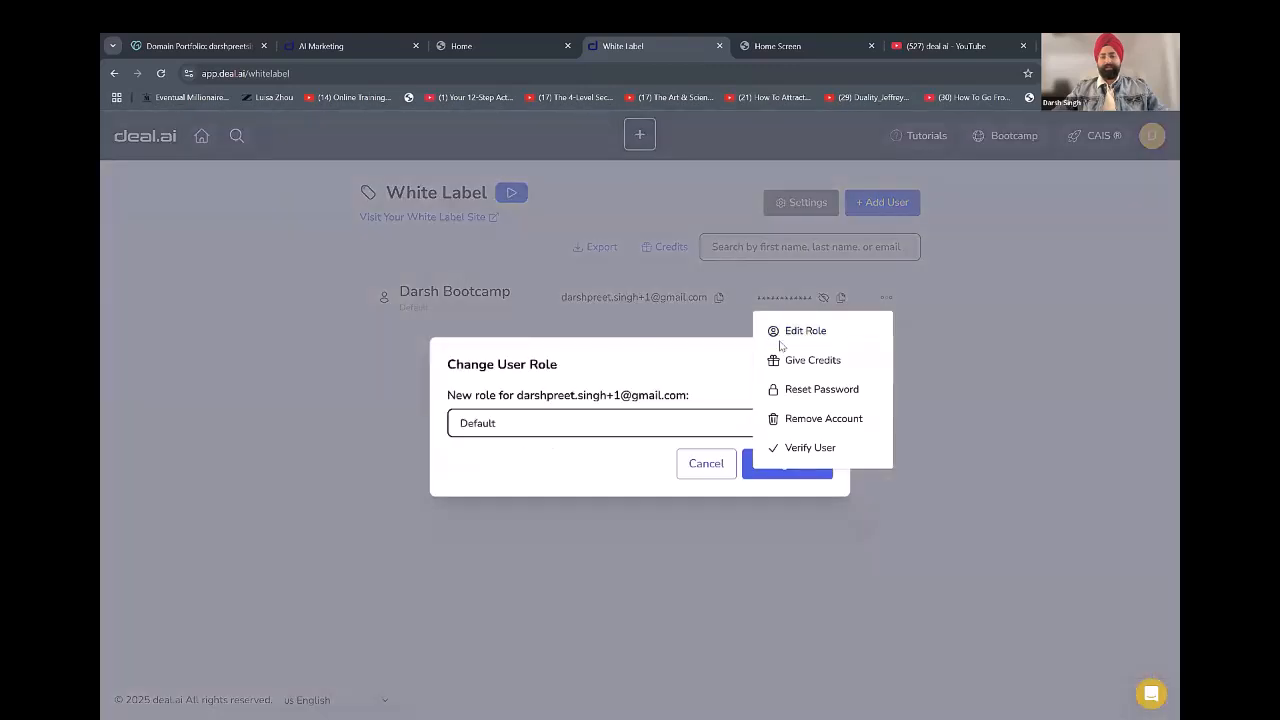
{"action": "left_click", "coordinate": [613, 428]}
{"action": "left_click", "coordinate": [598, 483]}
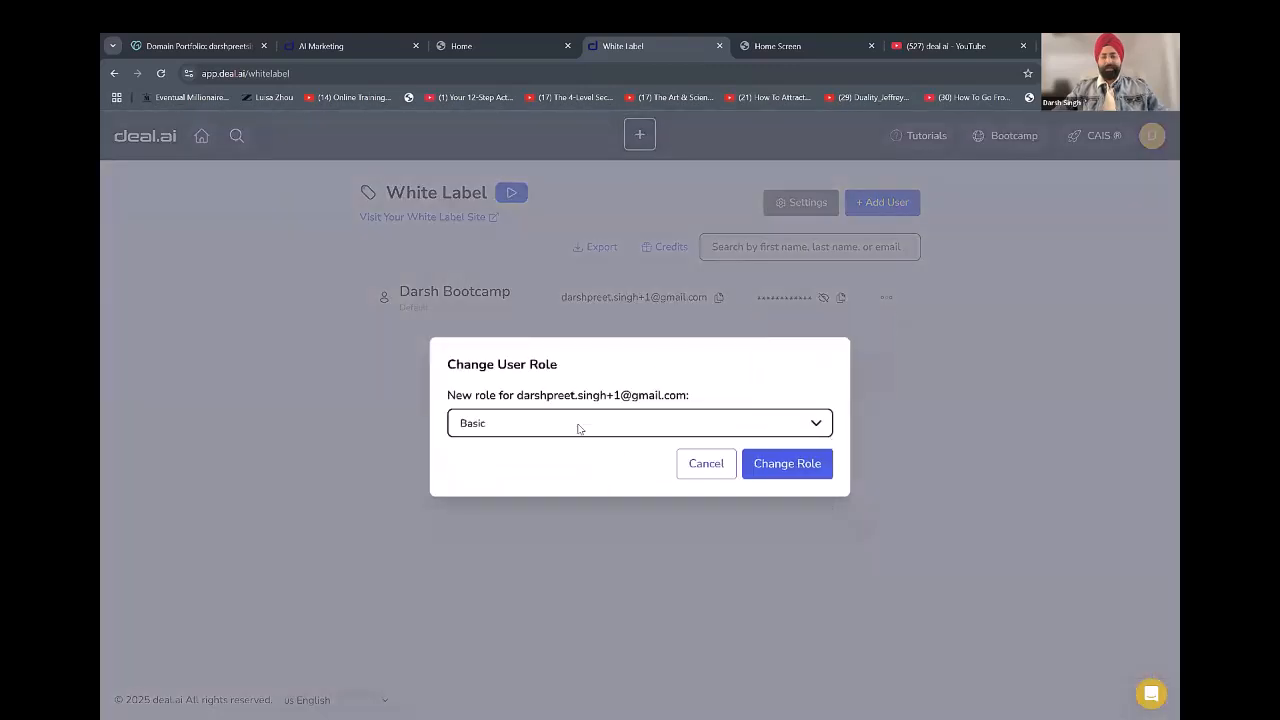
{"action": "left_click", "coordinate": [777, 463]}
Reload the white label site's home screen to apply the role change and return to the user list.
{"action": "left_click", "coordinate": [780, 46]}
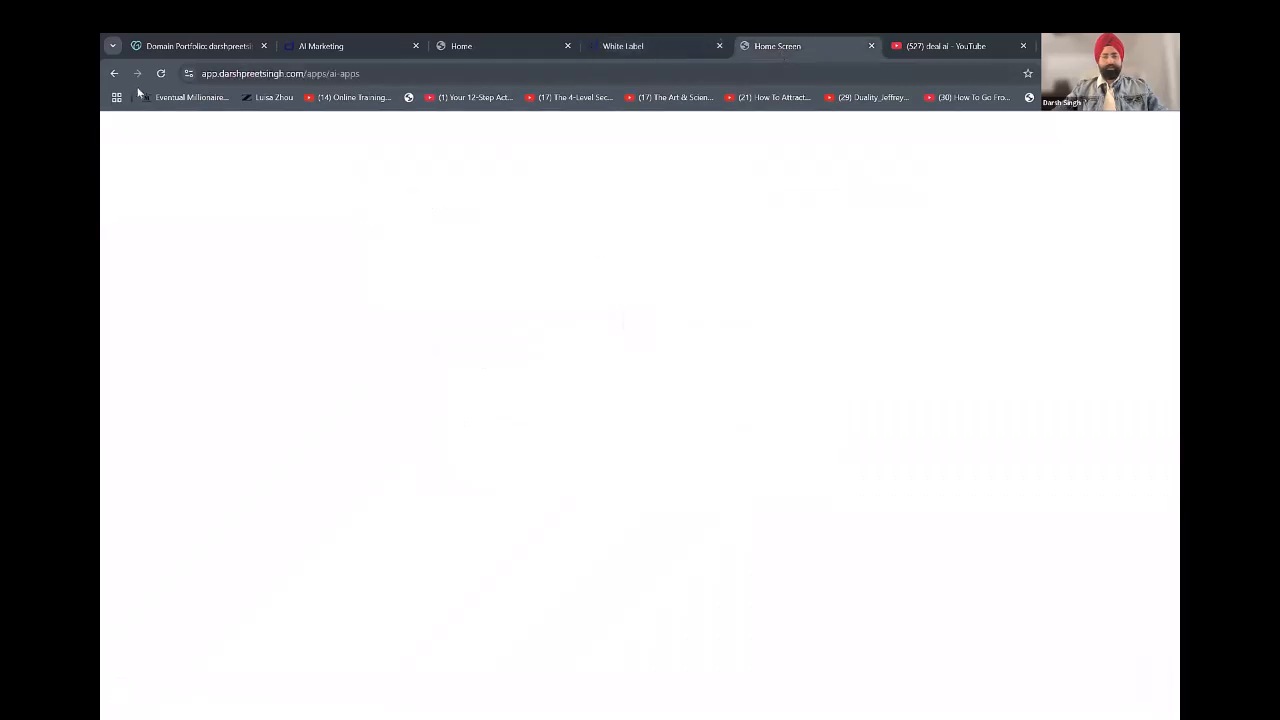
{"action": "left_click", "coordinate": [158, 74]}
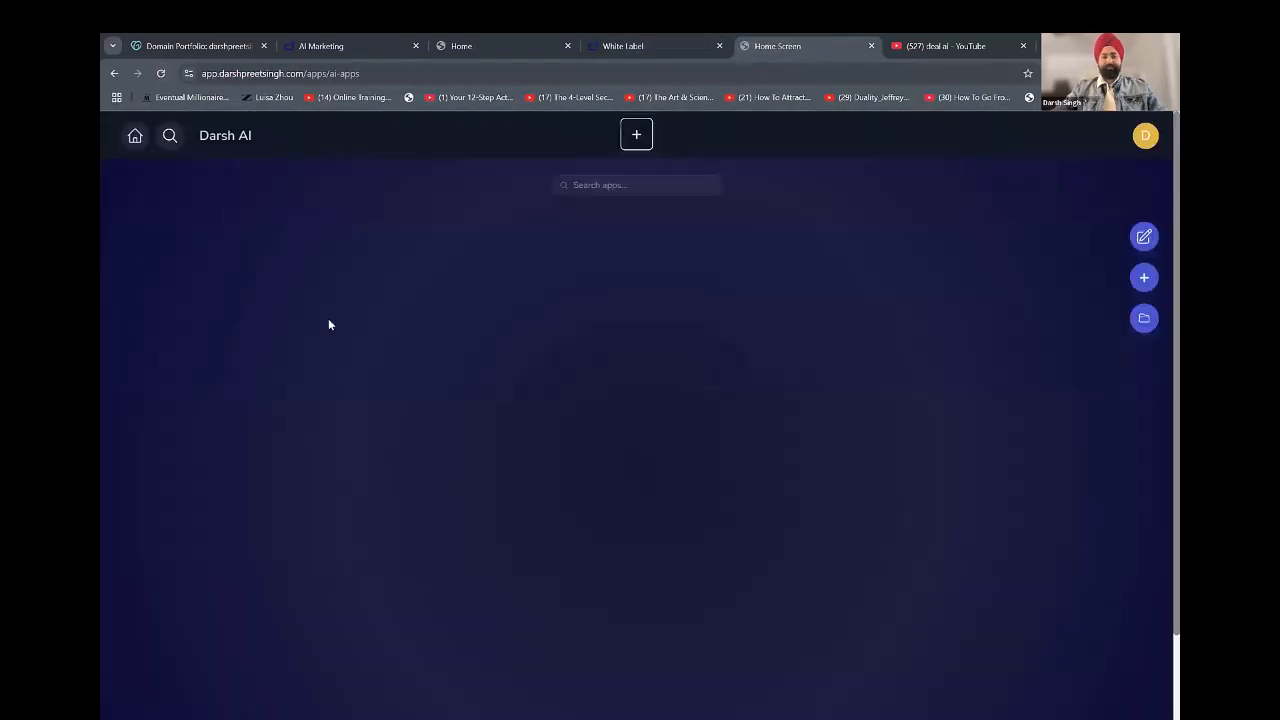
{"action": "left_click", "coordinate": [650, 36]}
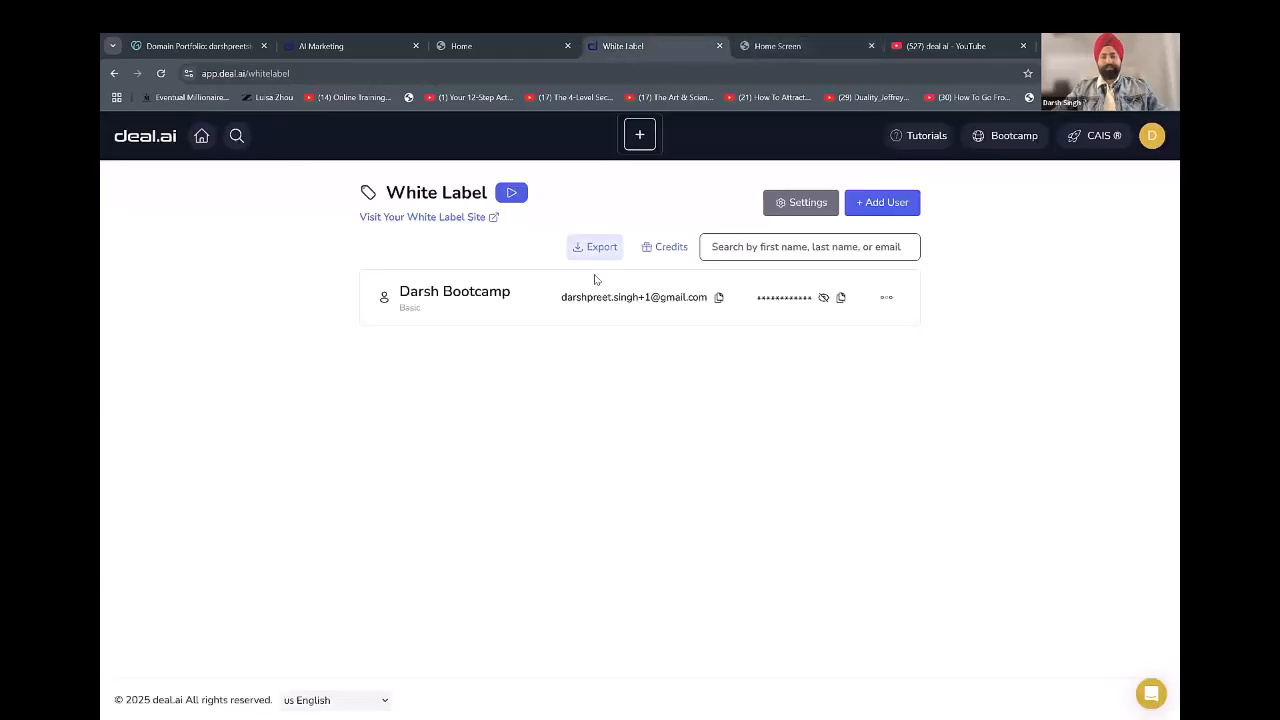
Open the role settings in a separate tab and compare the Basic role's apps with those on the white label site's home screen.
{"action": "left_click_drag", "start_coordinate": [814, 40], "coordinate": [682, 40]}
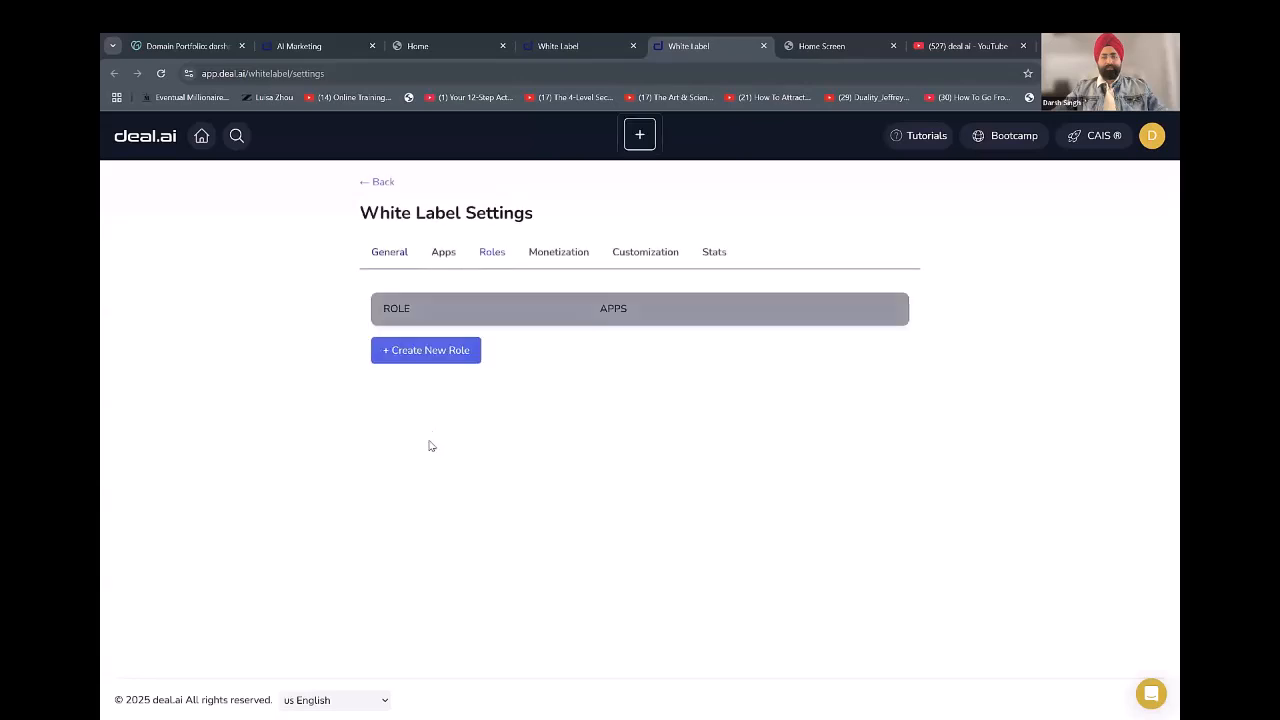
{"action": "left_click_drag", "start_coordinate": [380, 497], "coordinate": [679, 510]}
{"action": "left_click", "coordinate": [531, 489]}
{"action": "scroll", "coordinate": [531, 489], "scroll_direction": "up", "scroll_amount": 5}
{"action": "scroll", "coordinate": [421, 514], "scroll_direction": "down", "scroll_amount": 1}
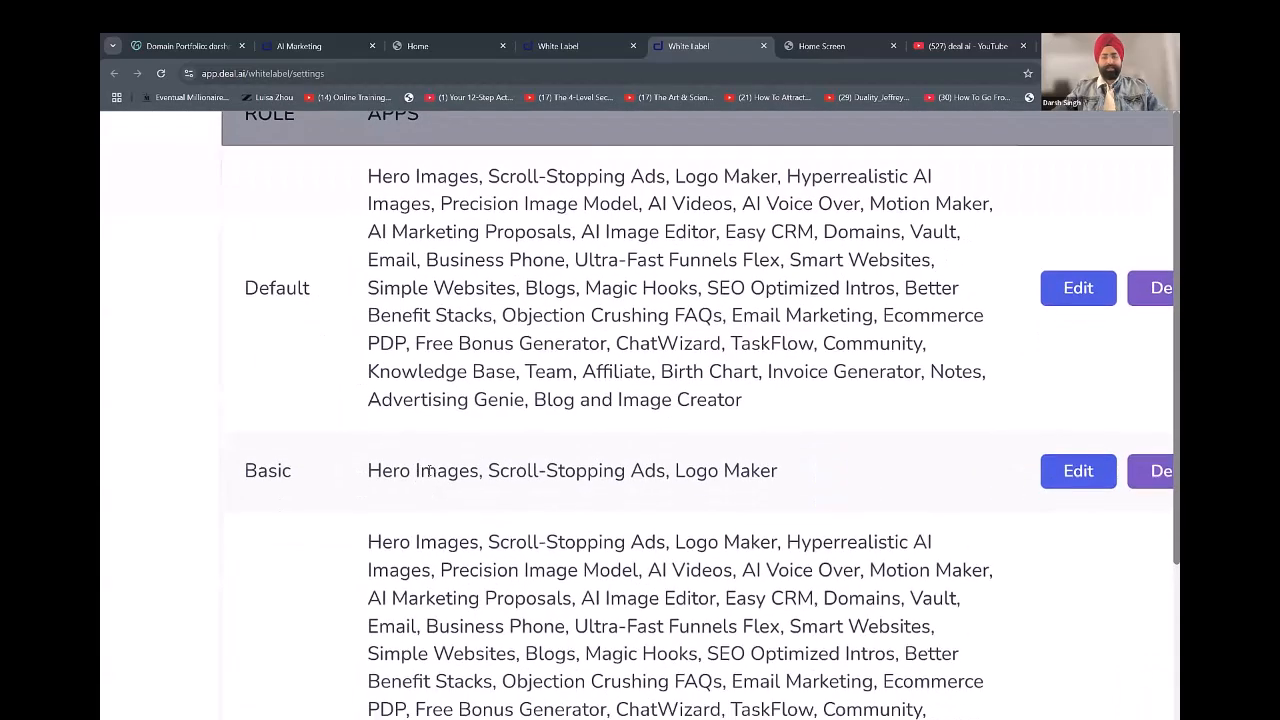
{"action": "left_click_drag", "start_coordinate": [369, 454], "coordinate": [420, 453]}
{"action": "left_click_drag", "start_coordinate": [539, 452], "coordinate": [741, 455]}
{"action": "left_click", "coordinate": [784, 458]}
{"action": "left_click", "coordinate": [820, 46]}
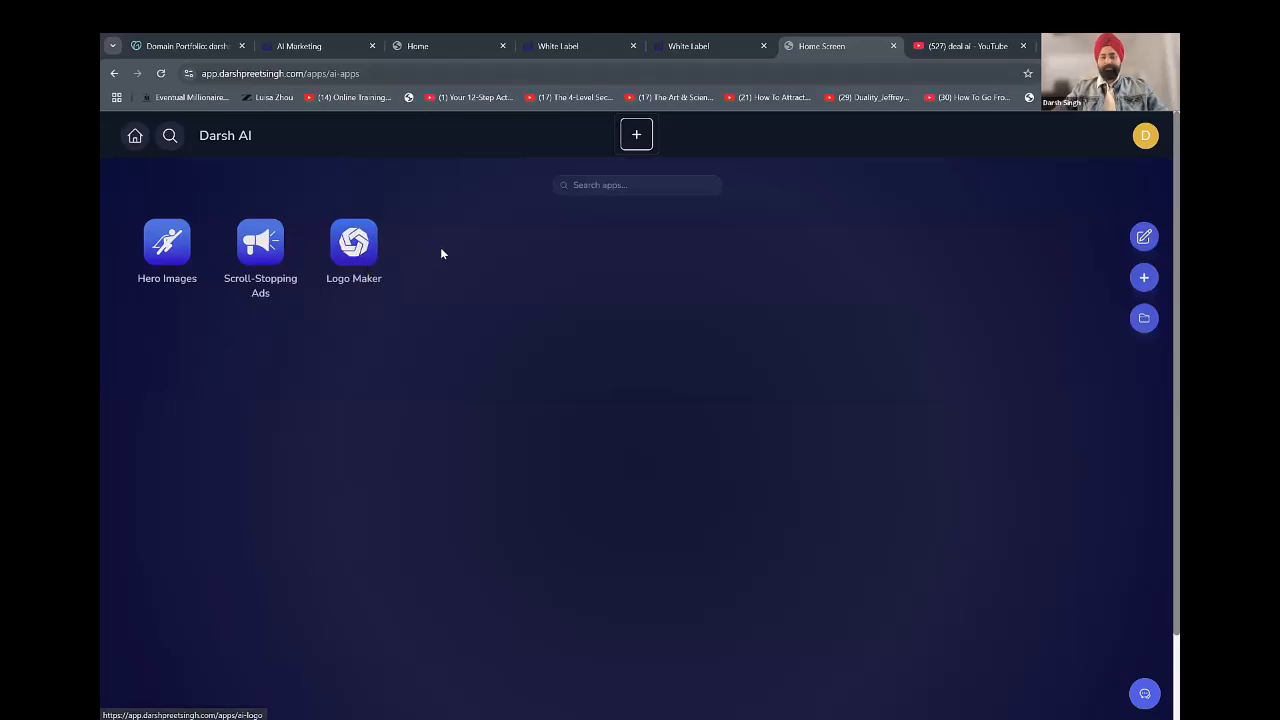
{"action": "left_click", "coordinate": [703, 42]}
{"action": "scroll", "coordinate": [653, 447], "scroll_direction": "down", "scroll_amount": 5}
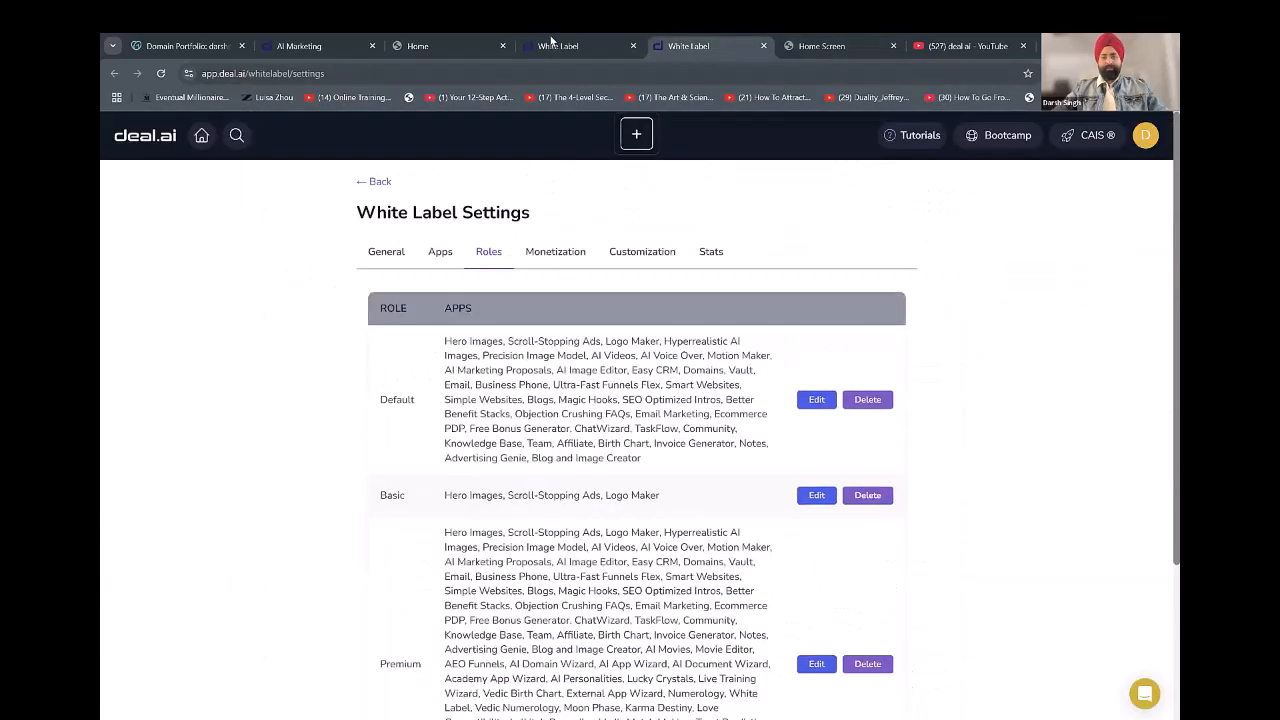
Return to the White Label user list and change the listed user's role to Default.
{"action": "left_click", "coordinate": [552, 41]}
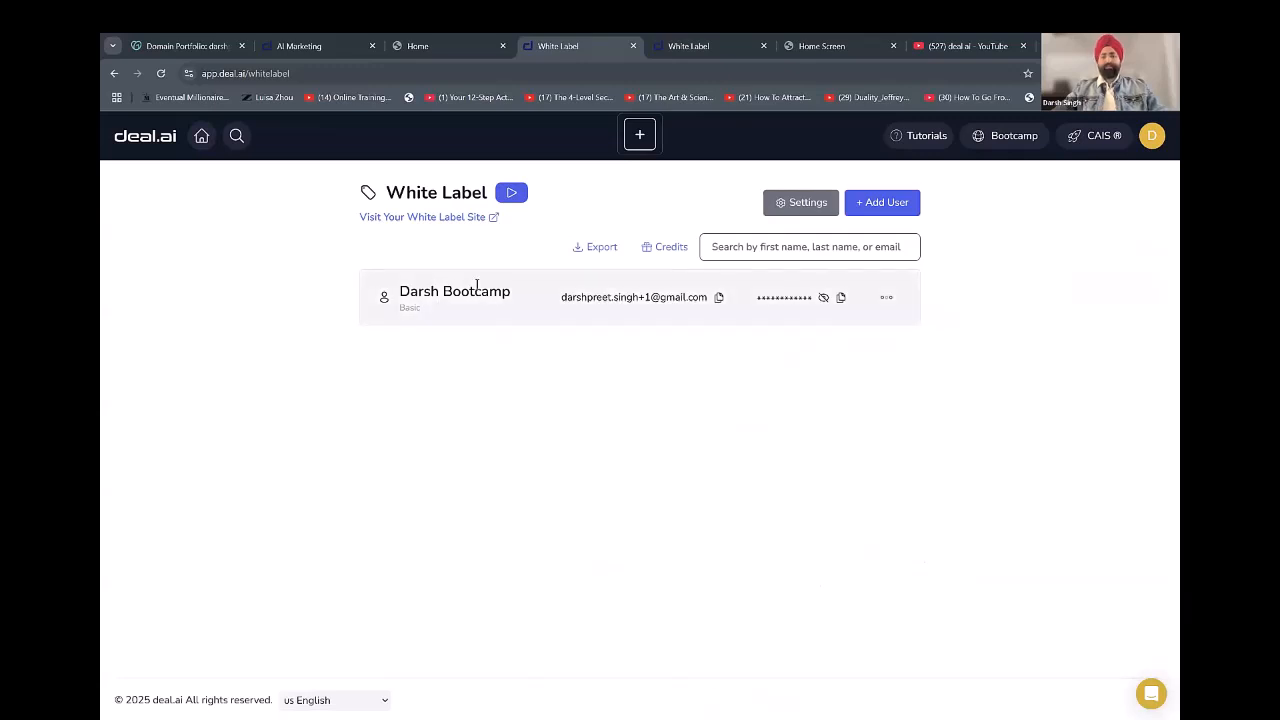
{"action": "left_click", "coordinate": [886, 297]}
{"action": "left_click", "coordinate": [843, 333]}
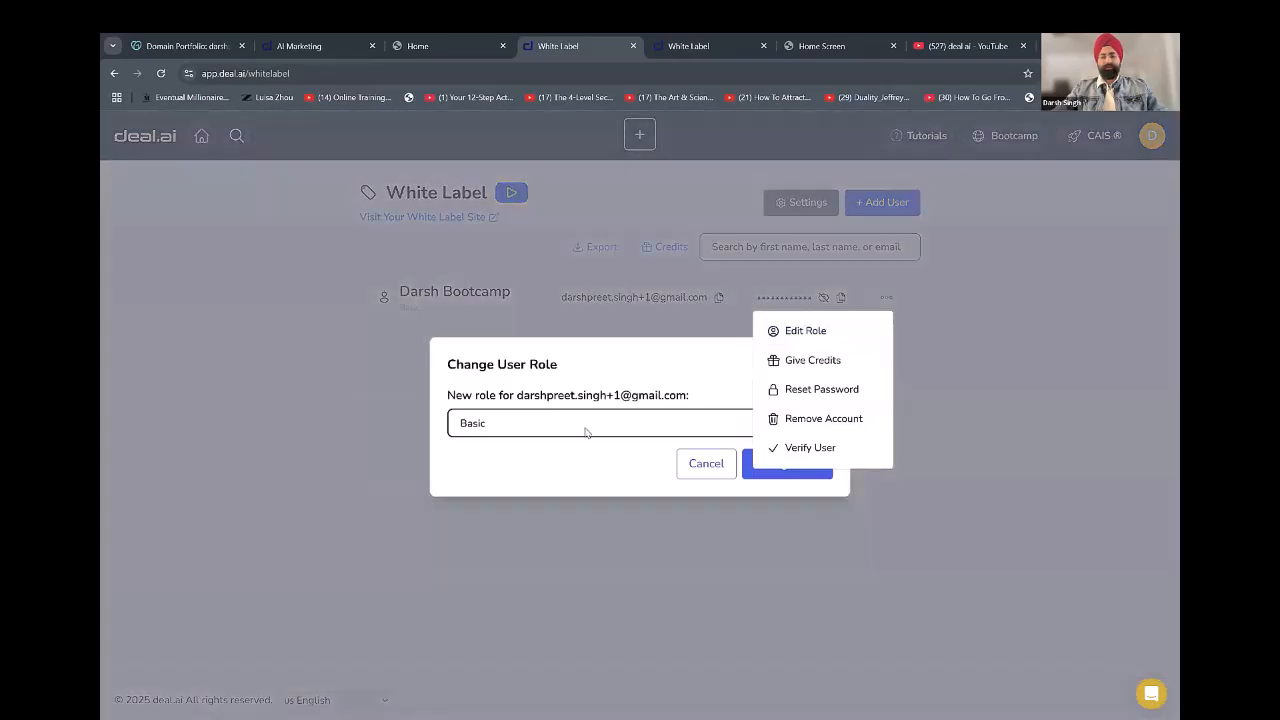
{"action": "left_click", "coordinate": [585, 426]}
{"action": "left_click", "coordinate": [578, 467]}
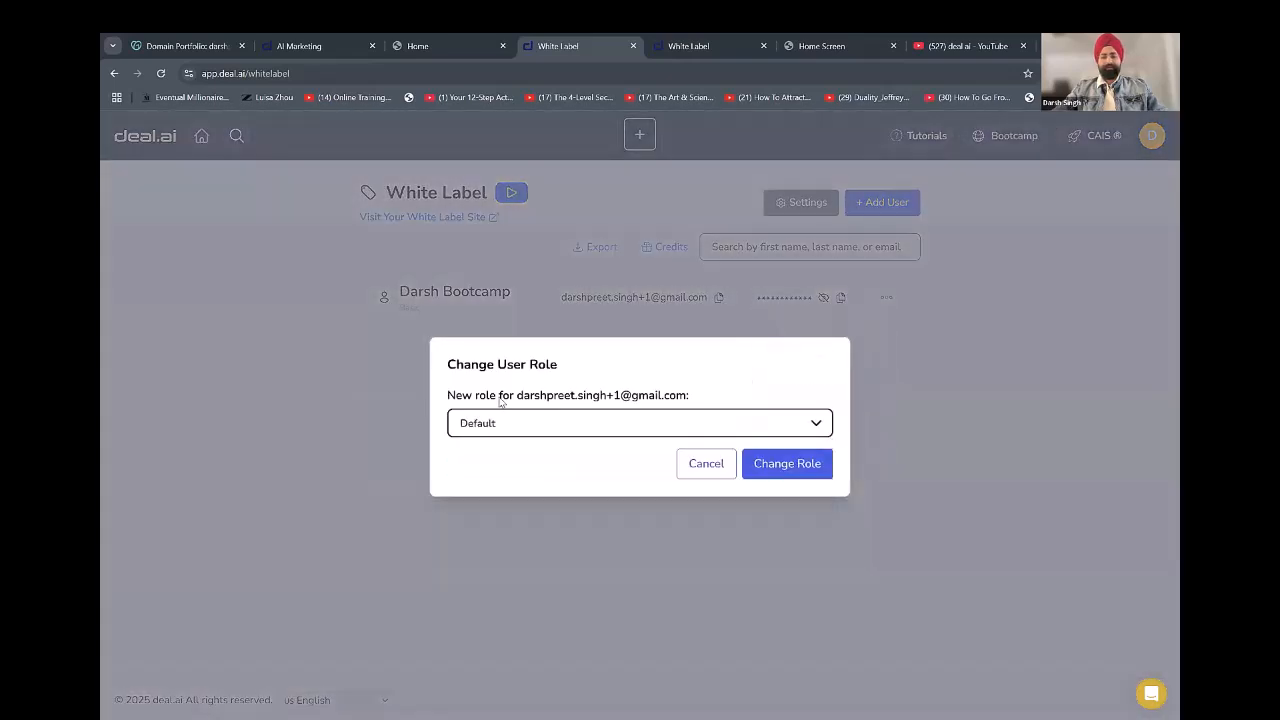
{"action": "left_click", "coordinate": [790, 464]}
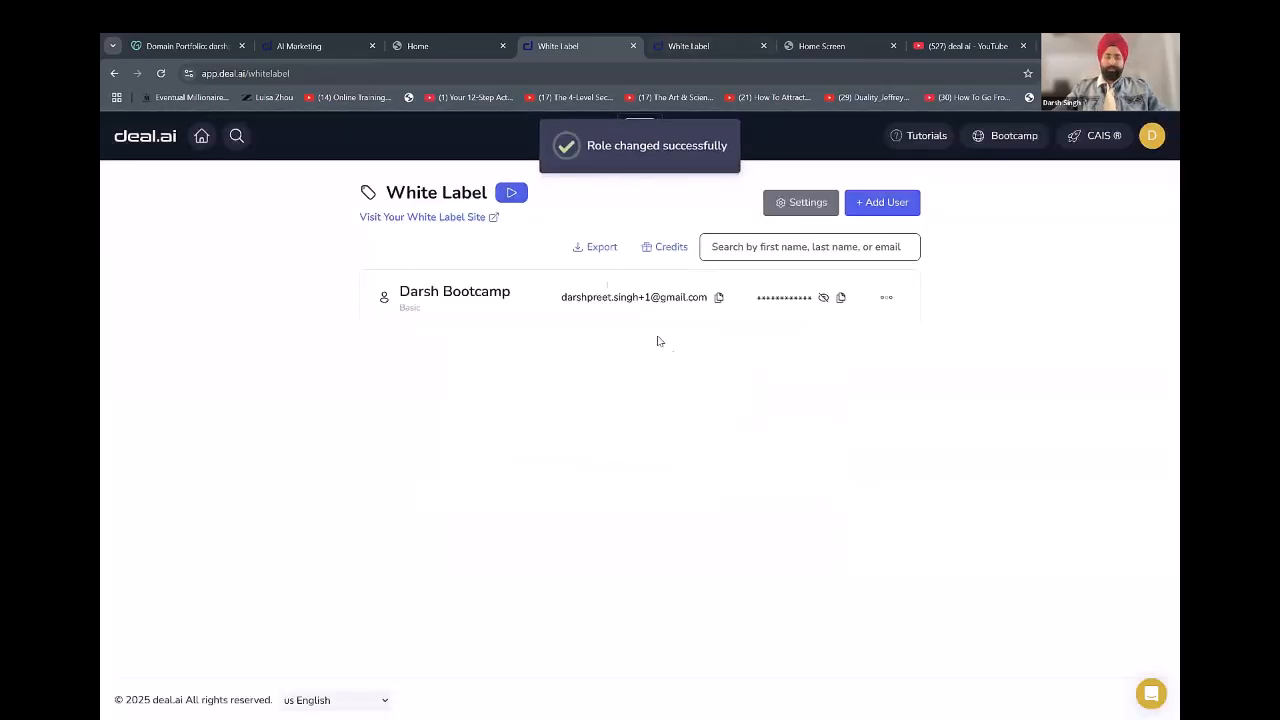
Compare the Default role's app list in the role settings with the apps on the white label site's home screen.
{"action": "left_click", "coordinate": [722, 34]}
{"action": "left_click", "coordinate": [803, 40]}
{"action": "left_click", "coordinate": [689, 40]}
{"action": "left_click_drag", "start_coordinate": [444, 340], "coordinate": [670, 450]}
{"action": "left_click", "coordinate": [820, 45]}
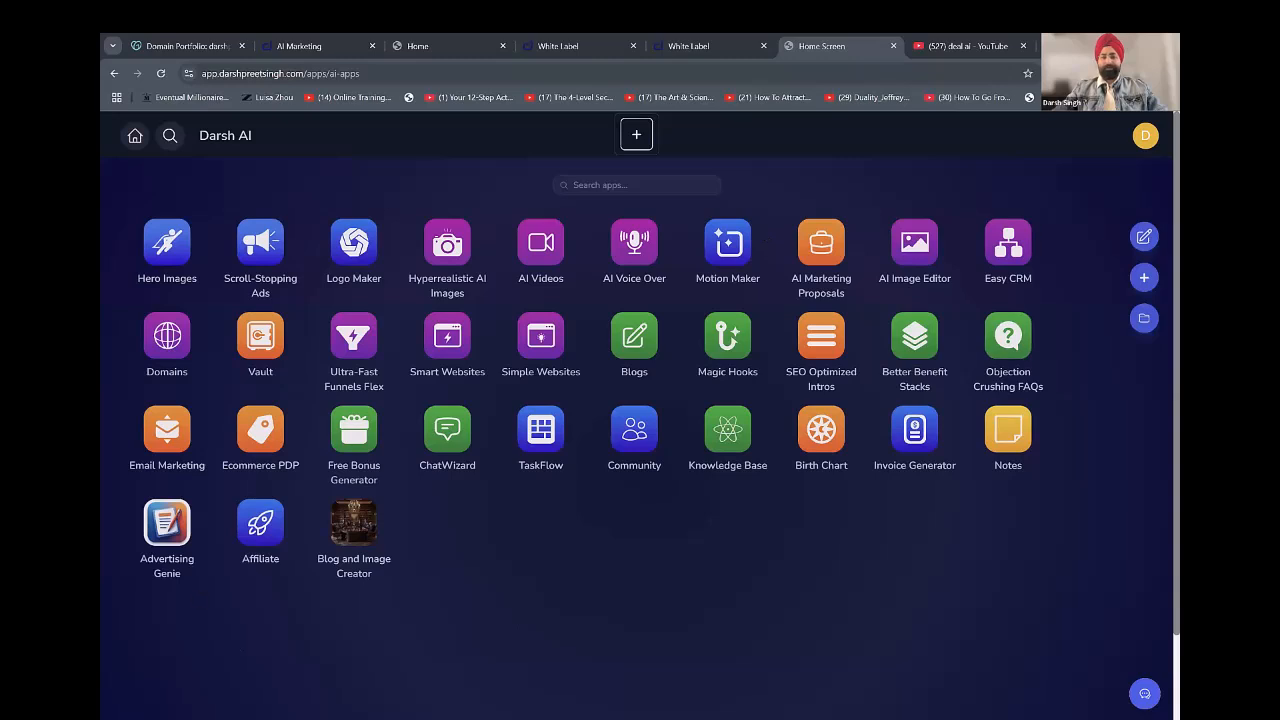
Go back to the White Label user list and assign the Premium role to the listed user.
{"action": "left_click", "coordinate": [592, 45]}
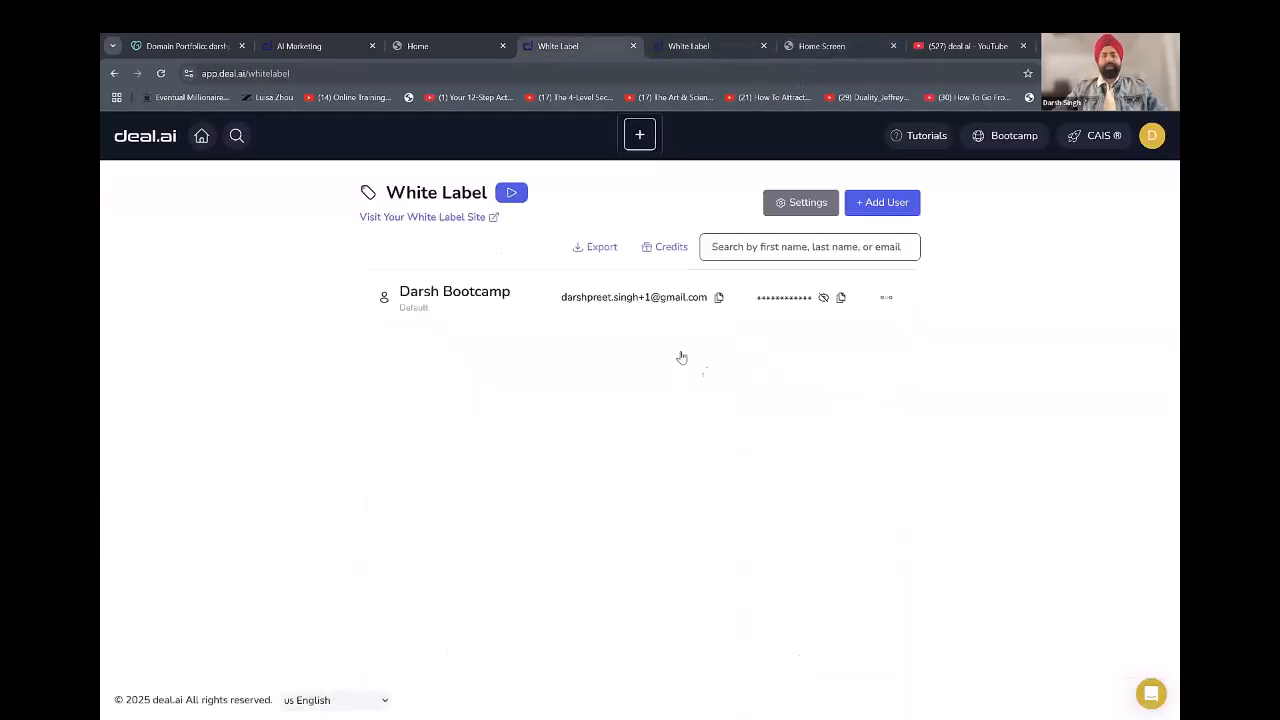
{"action": "left_click", "coordinate": [817, 335]}
{"action": "left_click", "coordinate": [540, 423]}
{"action": "left_click", "coordinate": [490, 503]}
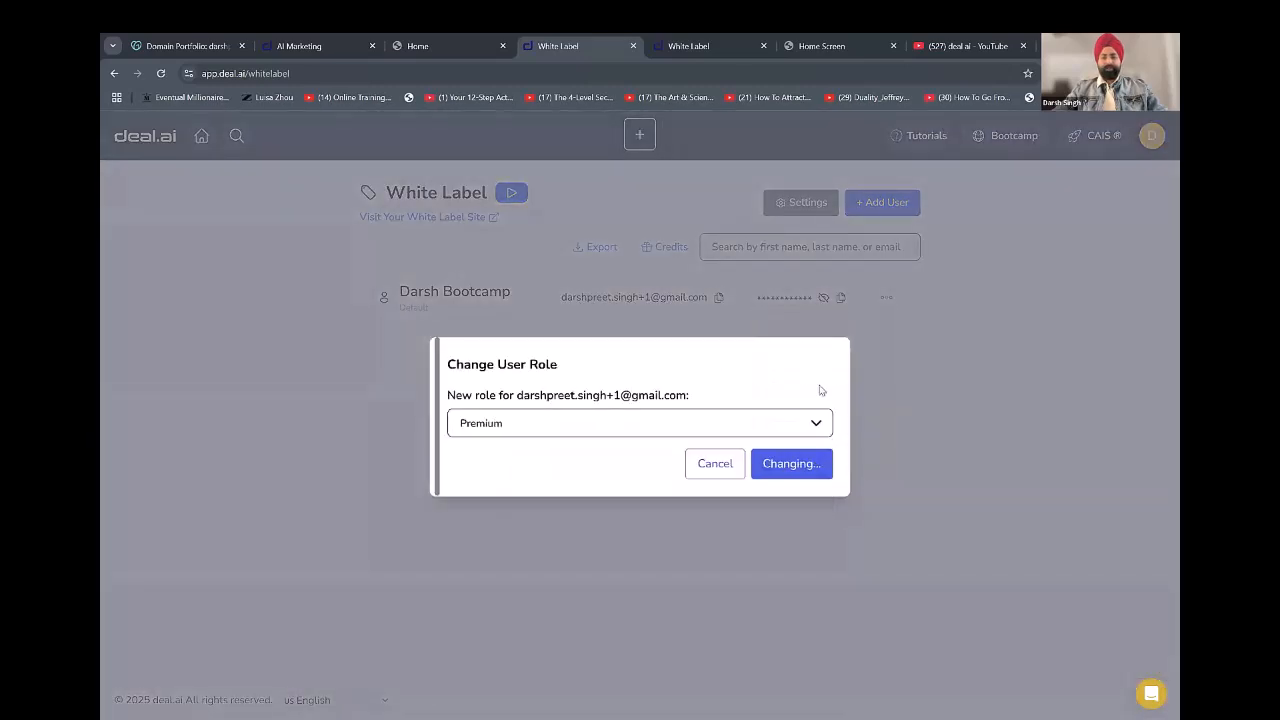
{"action": "left_click", "coordinate": [810, 460]}
Highlight the Premium role's app list in the role settings and reload the white label site's home screen.
{"action": "left_click", "coordinate": [754, 44]}
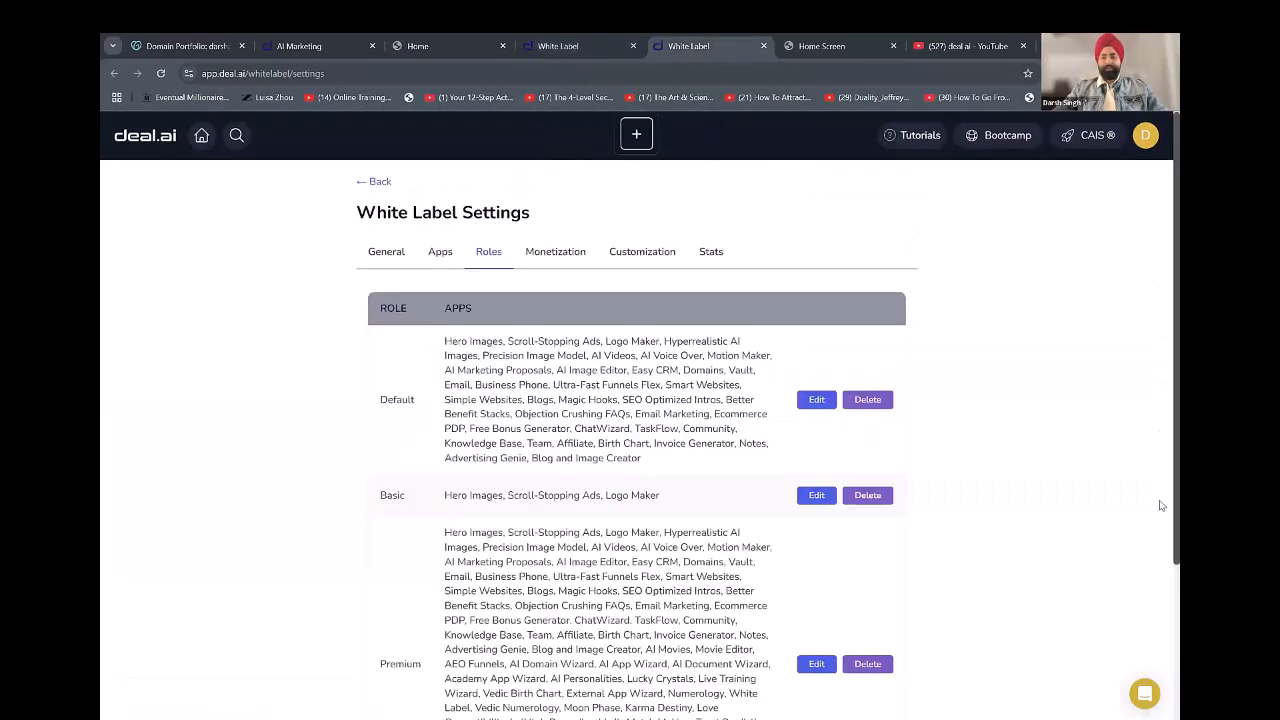
{"action": "scroll", "coordinate": [286, 320], "scroll_direction": "down", "scroll_amount": 3}
{"action": "left_click_drag", "start_coordinate": [417, 325], "coordinate": [420, 451]}
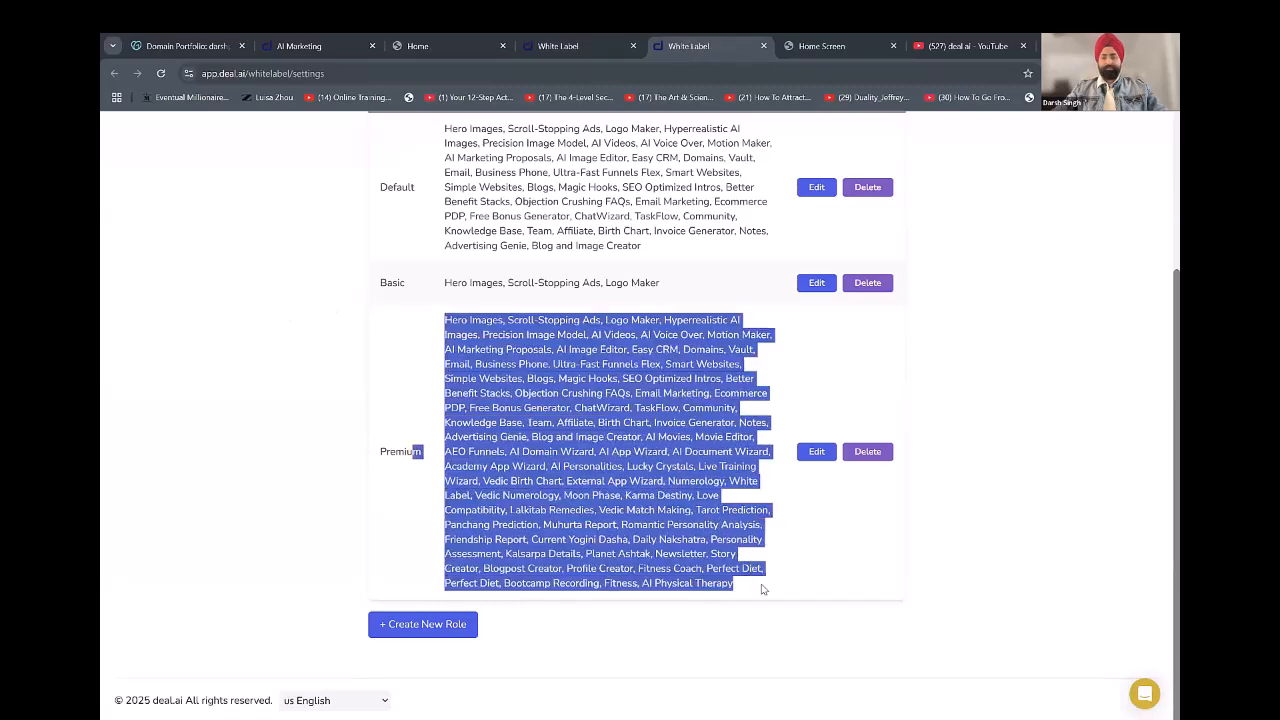
{"action": "left_click", "coordinate": [766, 215]}
{"action": "left_click", "coordinate": [792, 45]}
{"action": "left_click", "coordinate": [160, 73]}
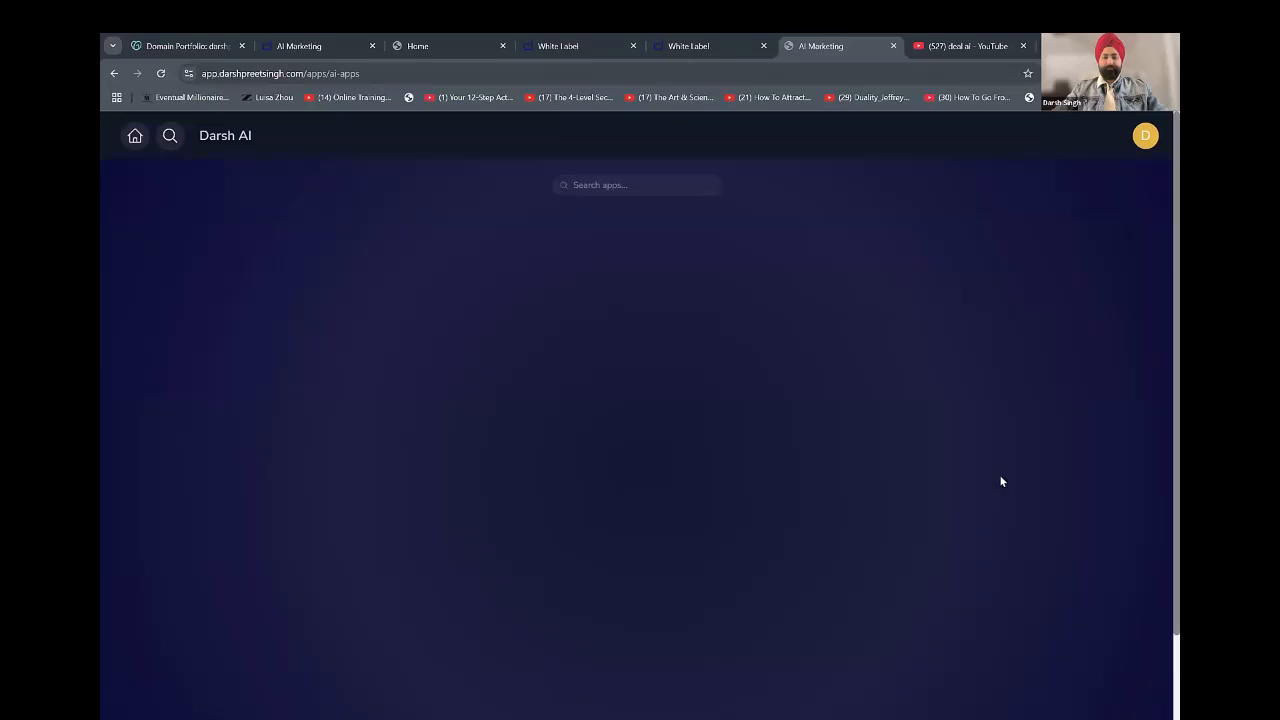
Look through the apps on the reloaded home screen and compare them with the Premium role's list in the role settings.
{"action": "scroll", "coordinate": [999, 474], "scroll_direction": "down", "scroll_amount": 3}
{"action": "scroll", "coordinate": [931, 456], "scroll_direction": "up", "scroll_amount": 3}
{"action": "scroll", "coordinate": [931, 456], "scroll_direction": "down", "scroll_amount": 2}
{"action": "scroll", "coordinate": [931, 456], "scroll_direction": "up", "scroll_amount": 2}
{"action": "scroll", "coordinate": [931, 456], "scroll_direction": "down", "scroll_amount": 3}
{"action": "scroll", "coordinate": [931, 456], "scroll_direction": "up", "scroll_amount": 3}
{"action": "left_click", "coordinate": [740, 50]}
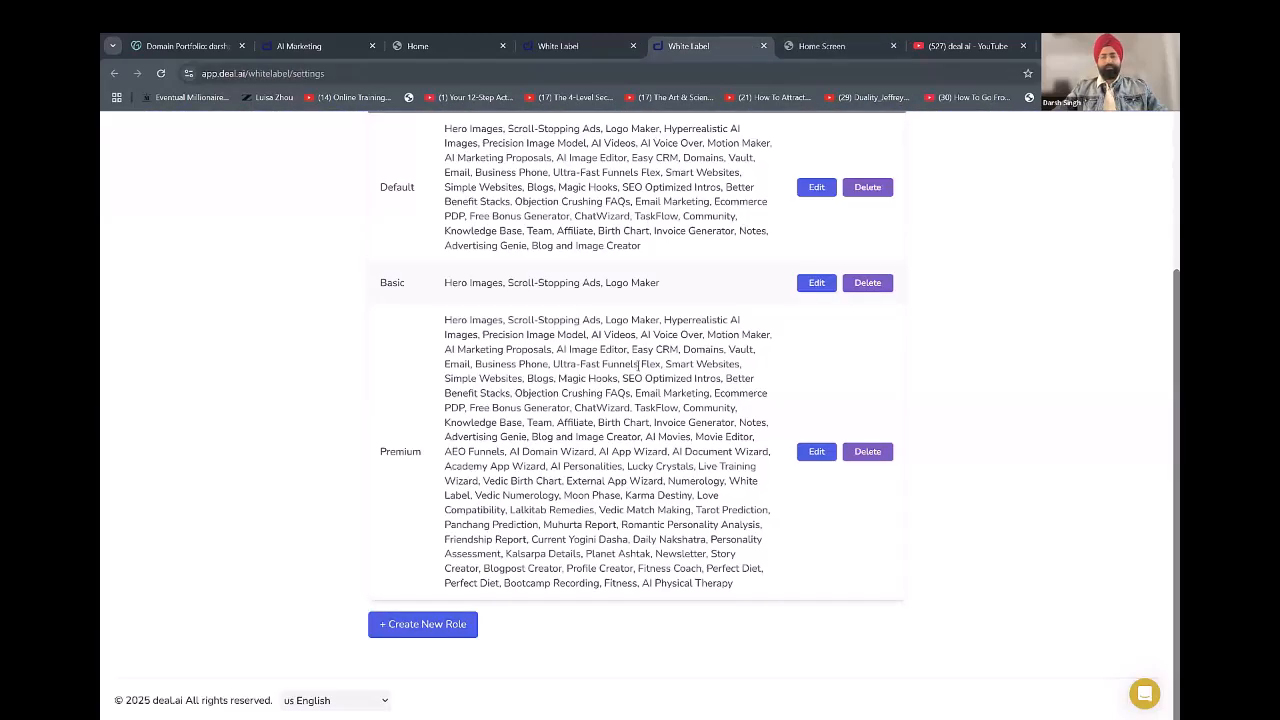
{"action": "left_click", "coordinate": [850, 45]}
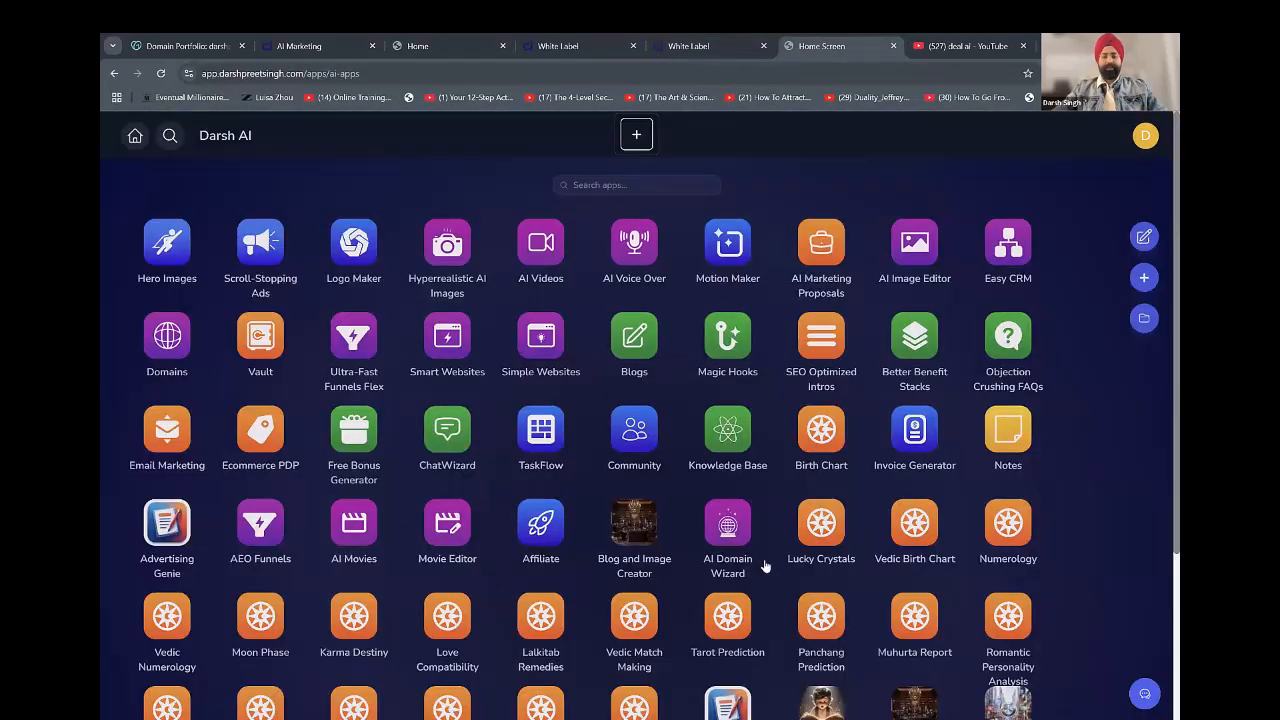
{"action": "scroll", "coordinate": [637, 229], "scroll_direction": "down", "scroll_amount": 5}
{"action": "scroll", "coordinate": [637, 229], "scroll_direction": "up", "scroll_amount": 5}
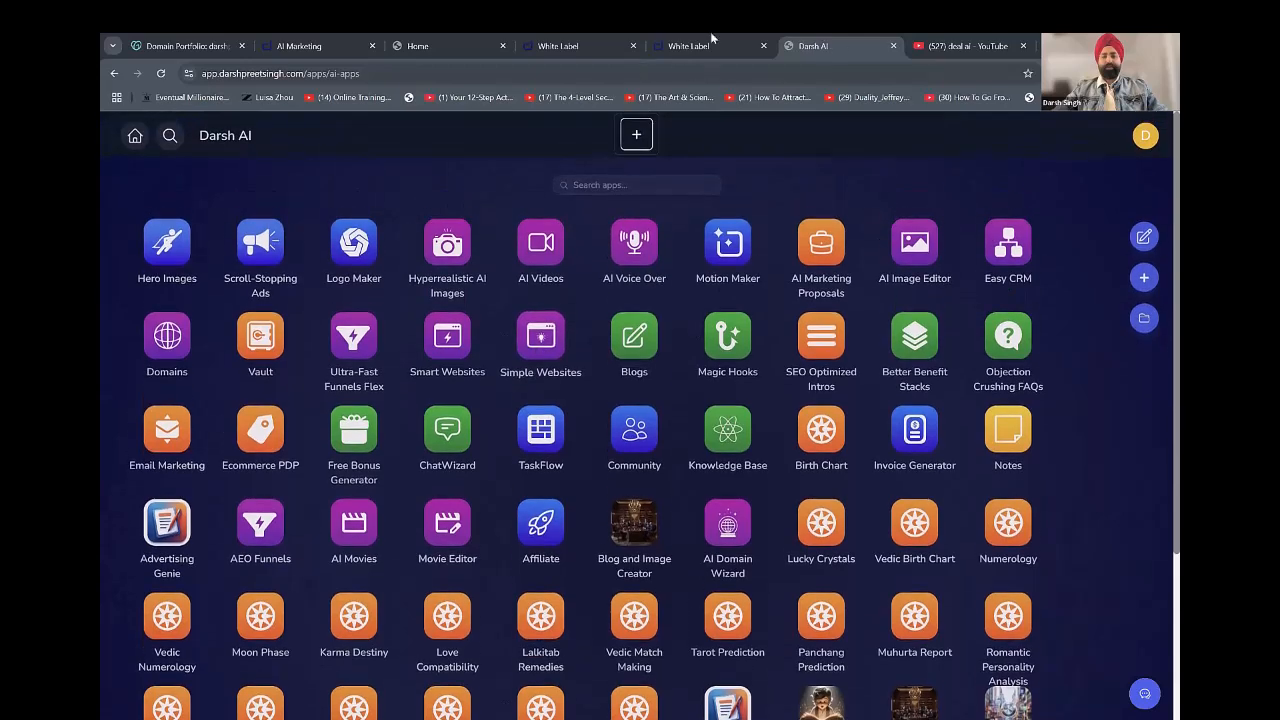
{"action": "left_click", "coordinate": [688, 46]}
{"action": "scroll", "coordinate": [922, 412], "scroll_direction": "up", "scroll_amount": 3}
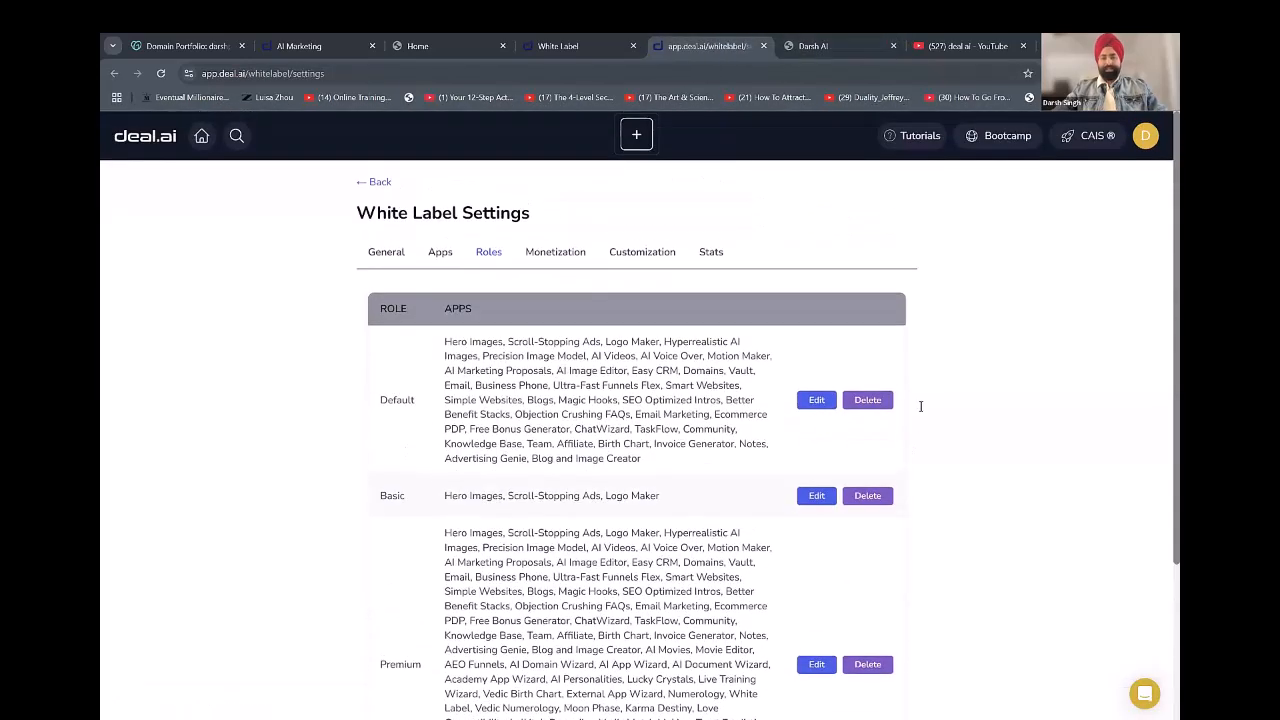
View the app selection, role and general pages of the White Label settings.
{"action": "left_click", "coordinate": [445, 254]}
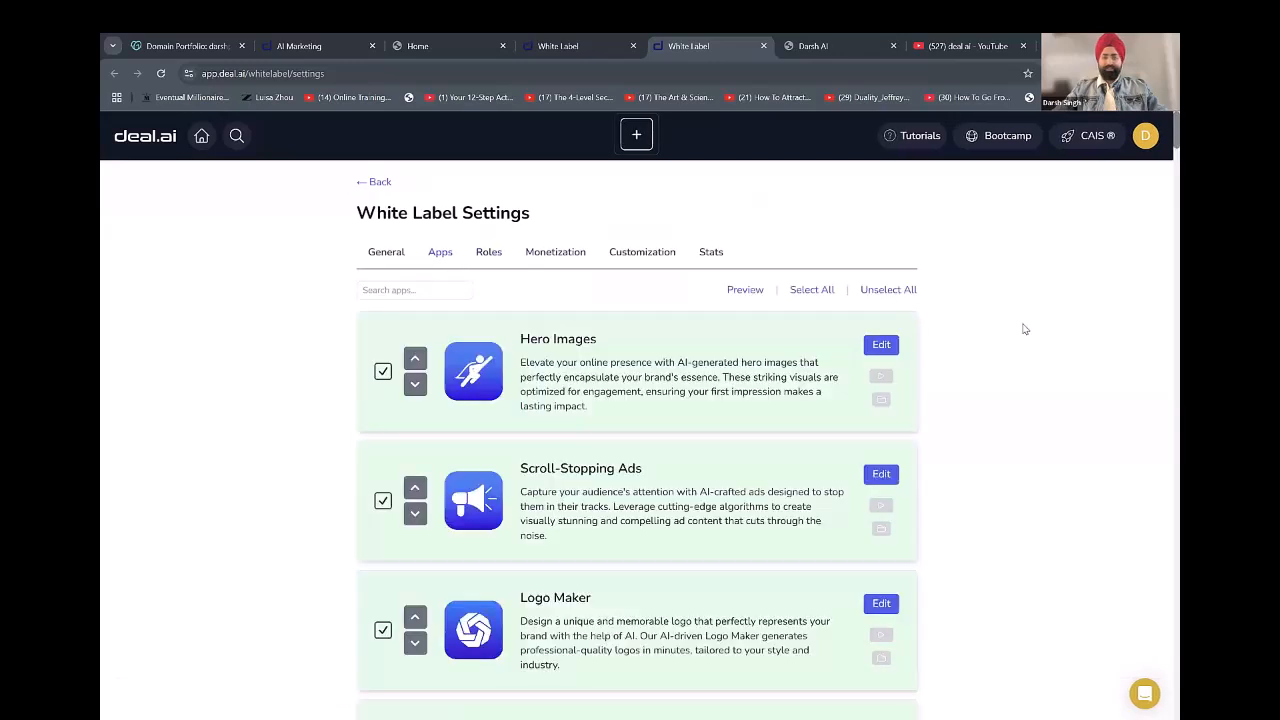
{"action": "left_click", "coordinate": [489, 253]}
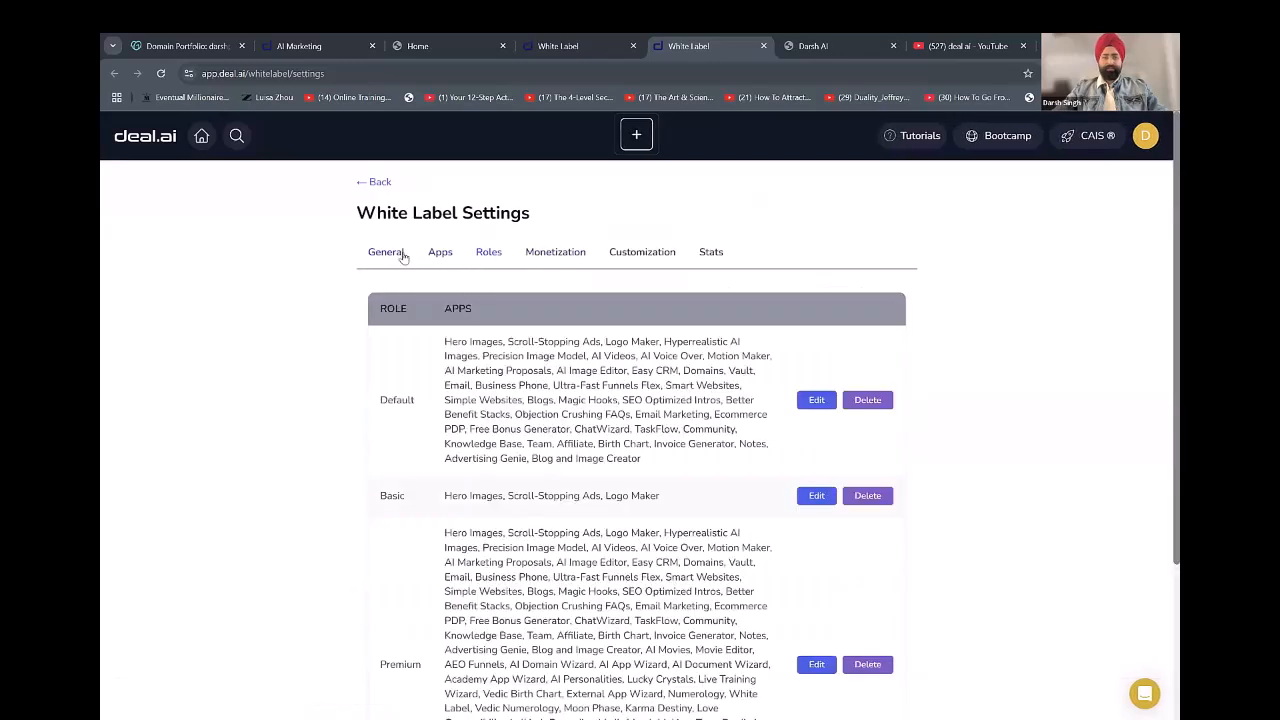
{"action": "left_click", "coordinate": [401, 256]}
Leave the White Label settings for the user list and set the listed user's role back to Basic.
{"action": "left_click", "coordinate": [380, 186]}
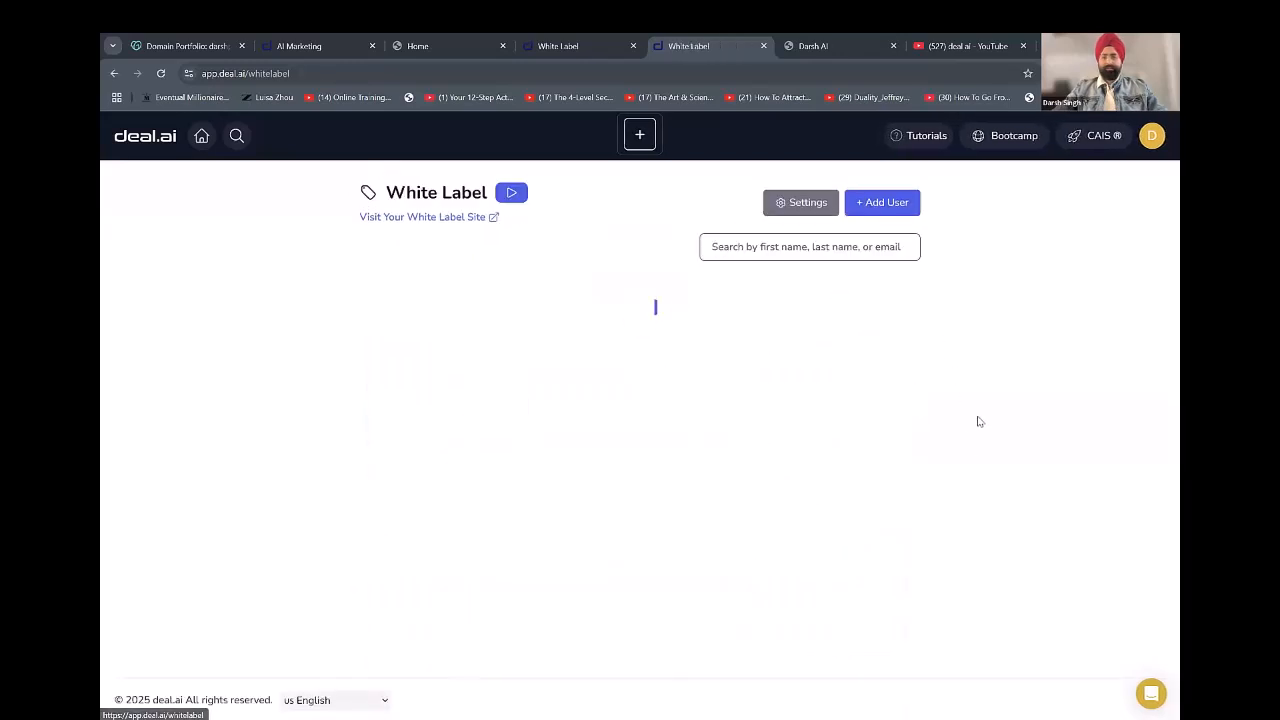
{"action": "left_click", "coordinate": [886, 298]}
{"action": "left_click", "coordinate": [812, 338]}
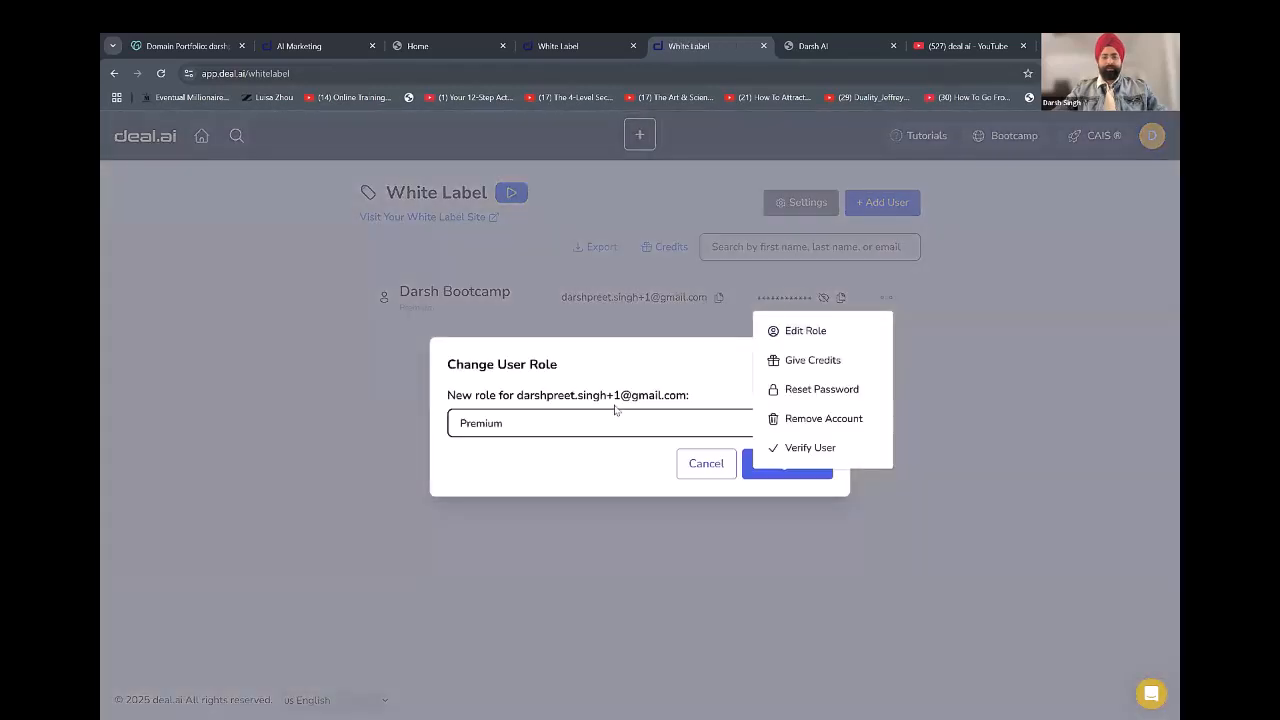
{"action": "left_click", "coordinate": [591, 423]}
{"action": "left_click", "coordinate": [565, 486]}
{"action": "left_click", "coordinate": [794, 469]}
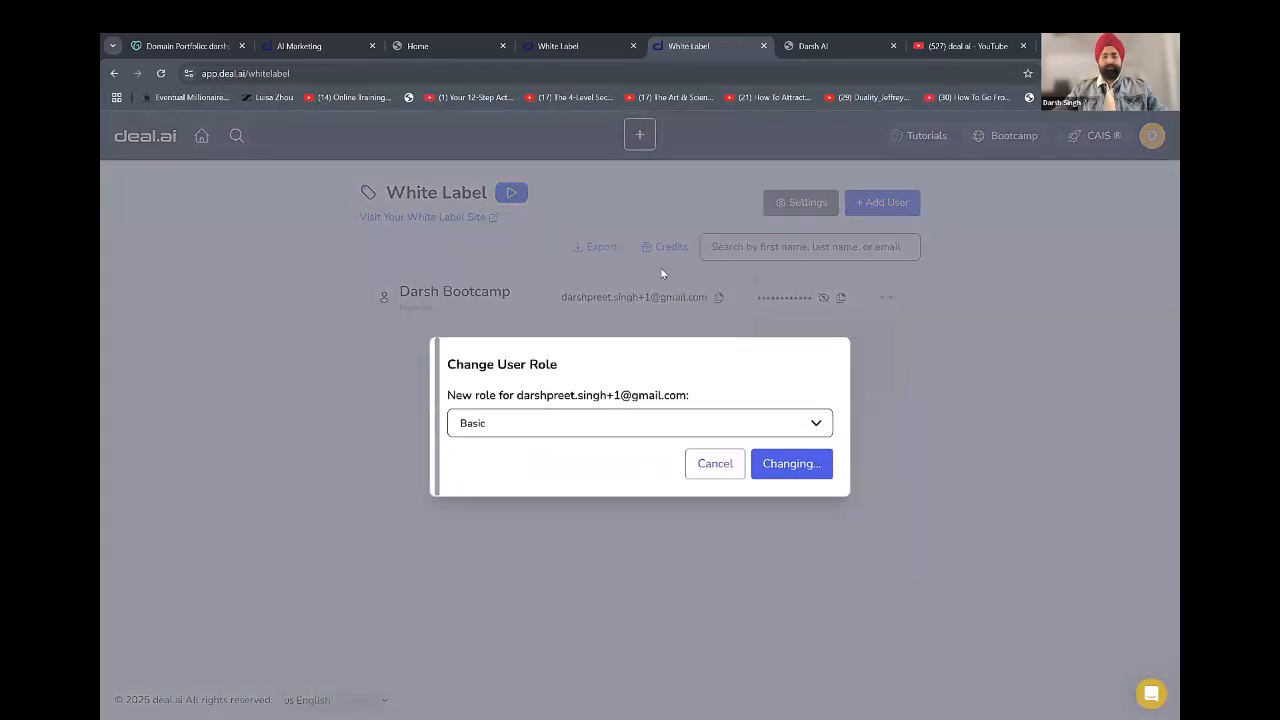
Reopen the White Label settings and check which apps the white label site's home screen shows for the Basic role.
{"action": "left_click", "coordinate": [801, 202]}
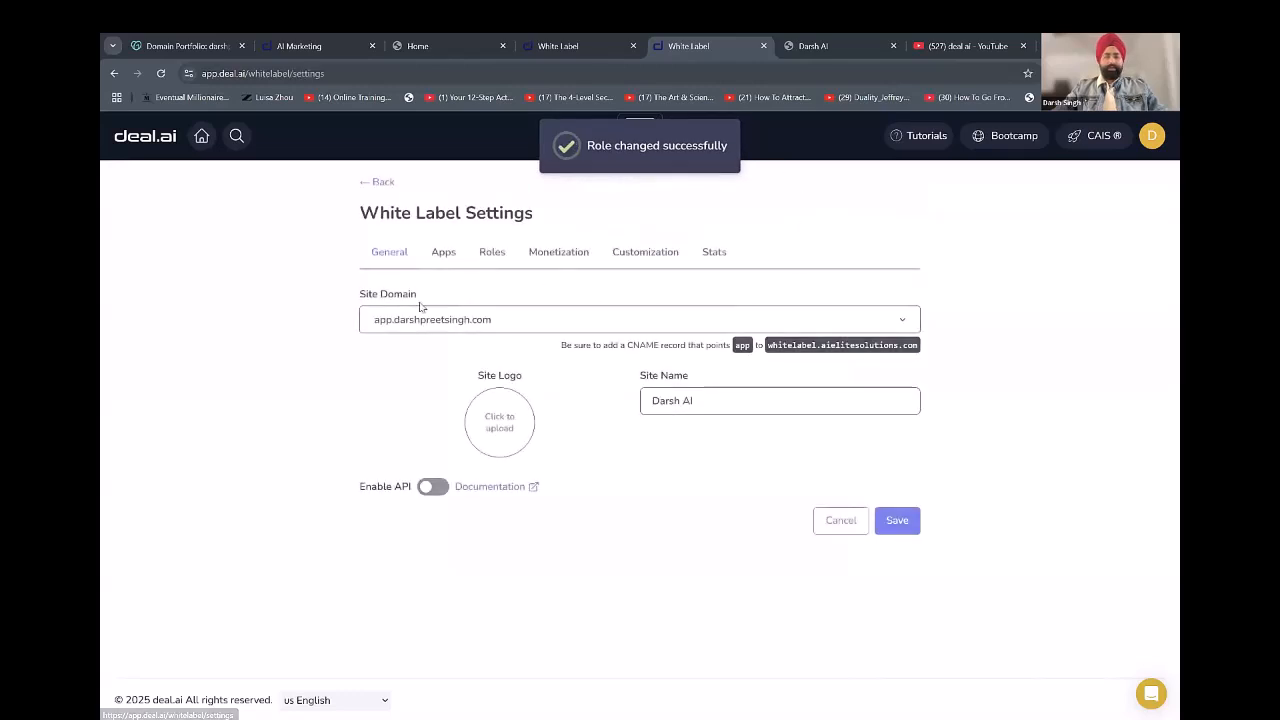
{"action": "left_click", "coordinate": [795, 45]}
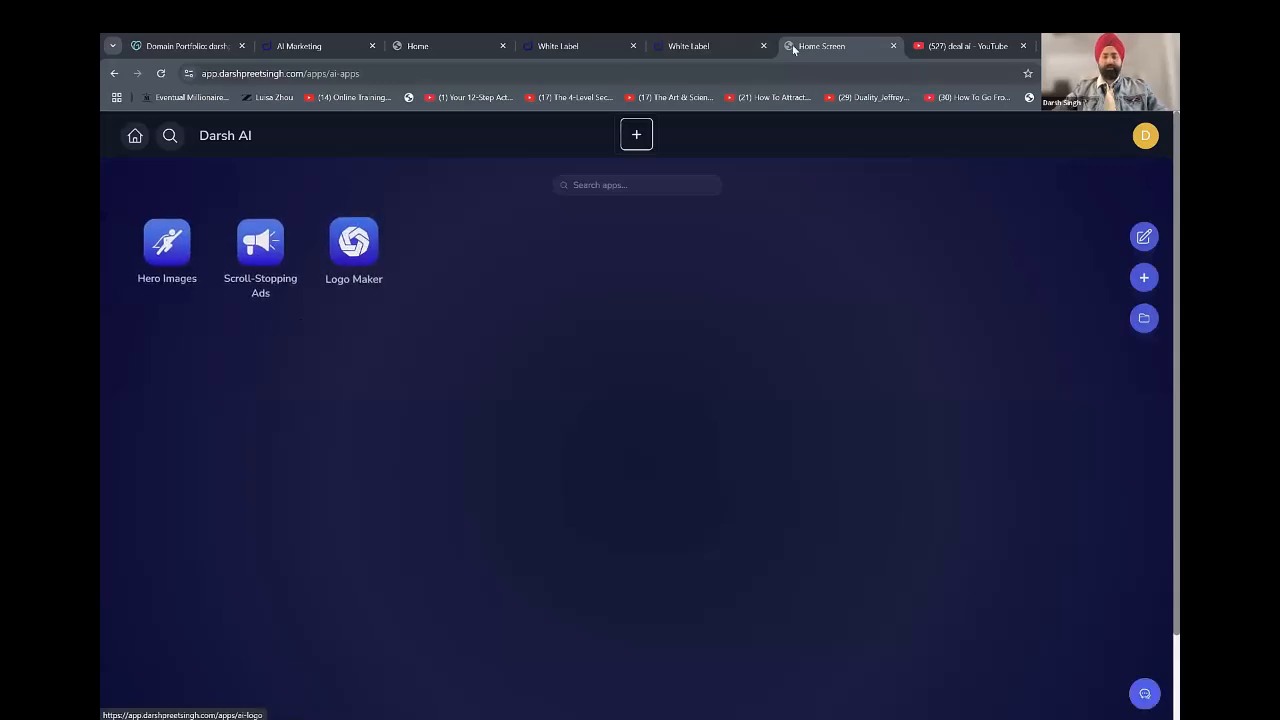
{"action": "left_click", "coordinate": [706, 47]}
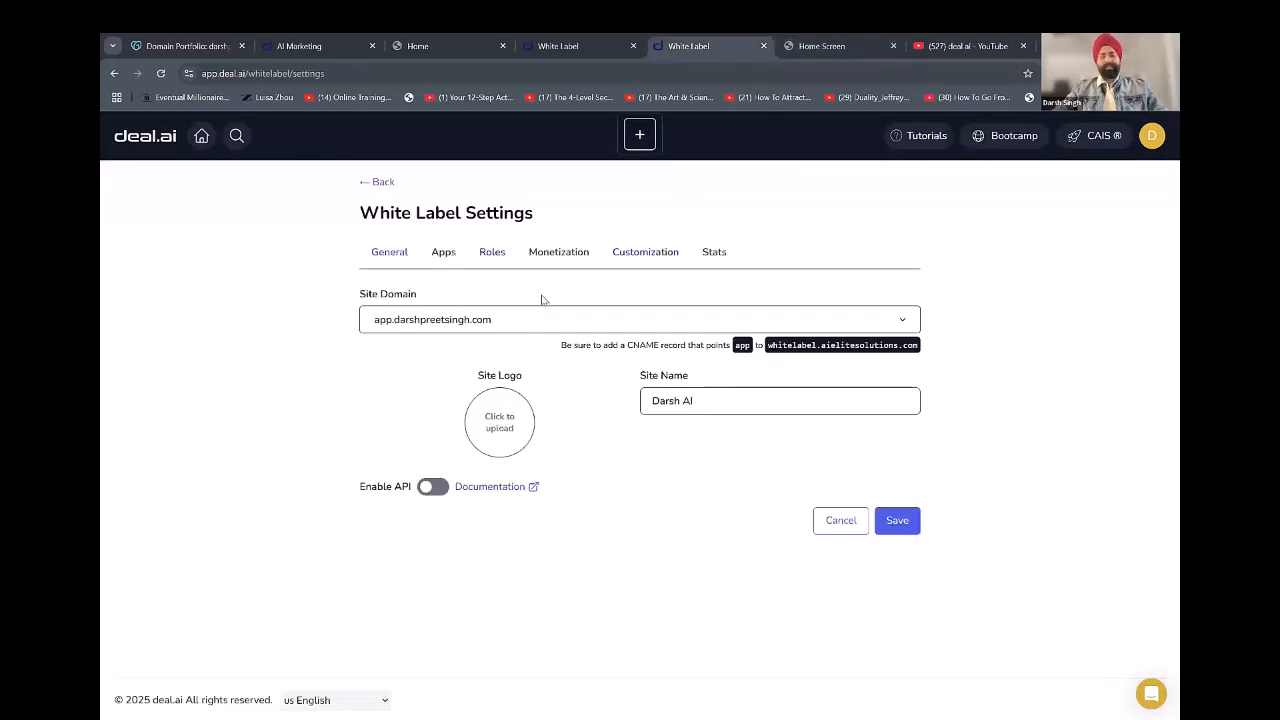
{"action": "left_click", "coordinate": [825, 46]}
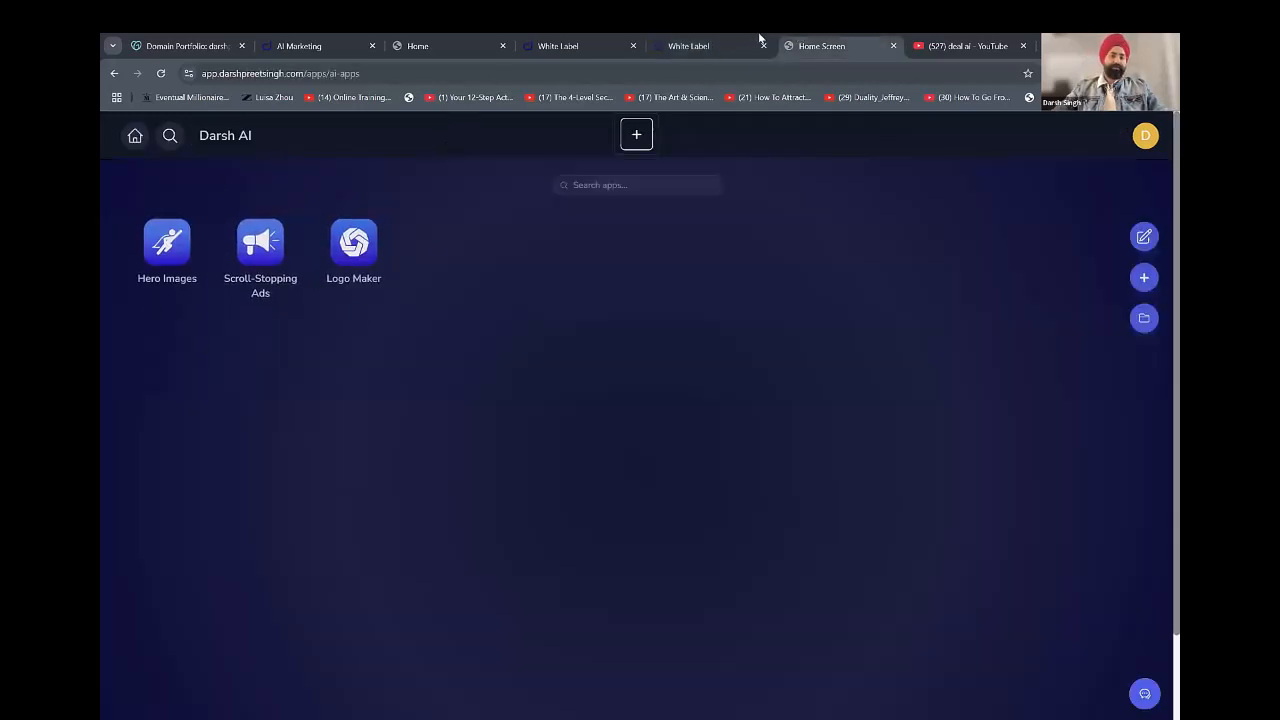
{"action": "left_click", "coordinate": [700, 42]}
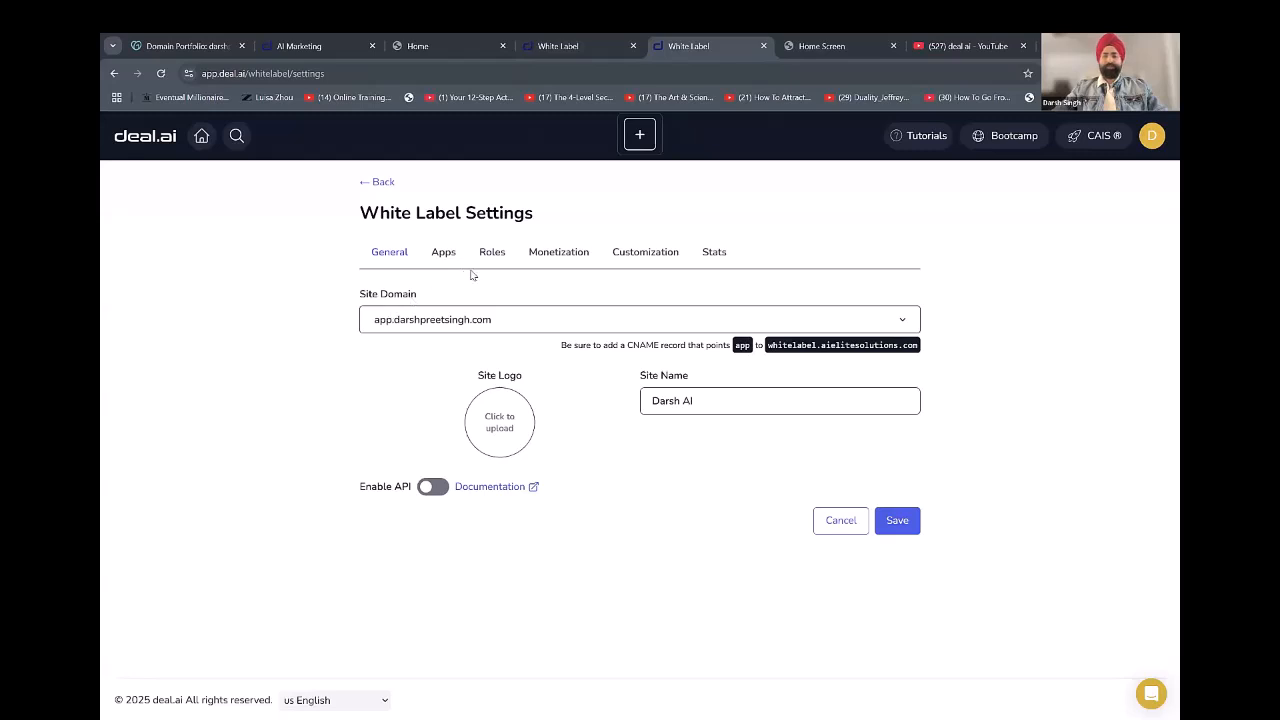
Open the White Label monetization settings, disable per-app pricing and look over the monetizable app options.
{"action": "left_click", "coordinate": [545, 254]}
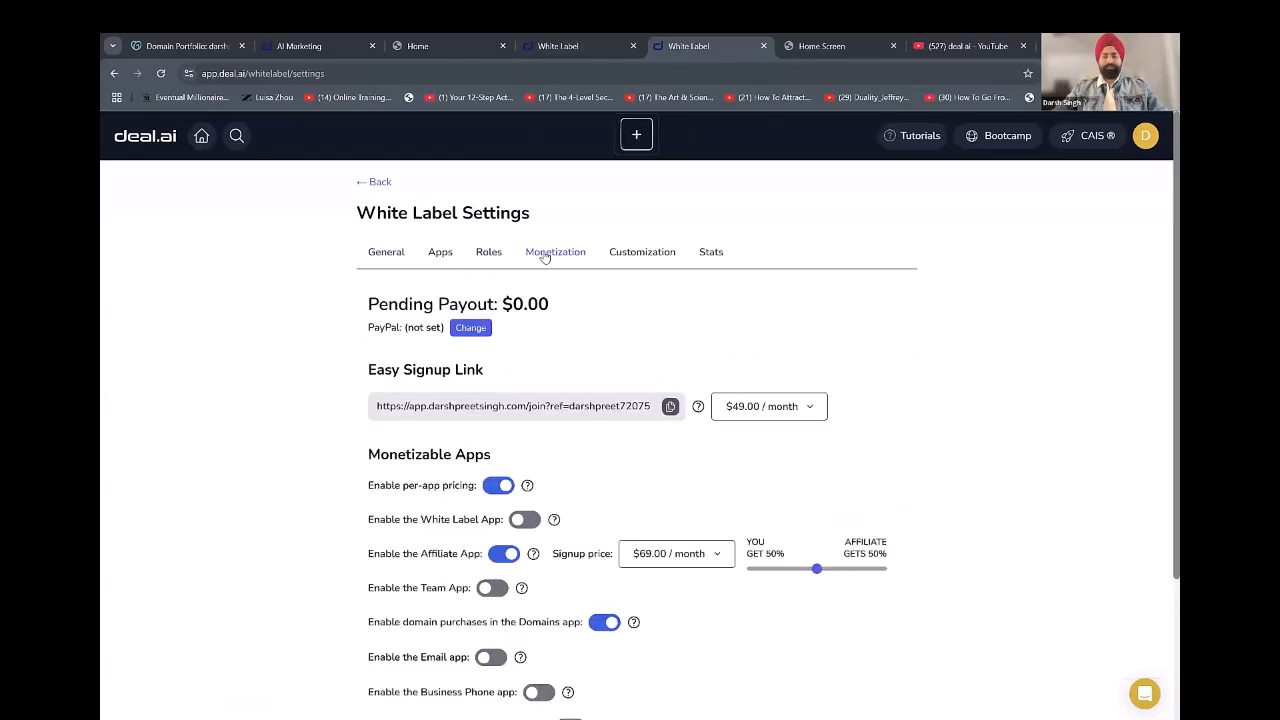
{"action": "scroll", "coordinate": [766, 429], "scroll_direction": "down", "scroll_amount": 2}
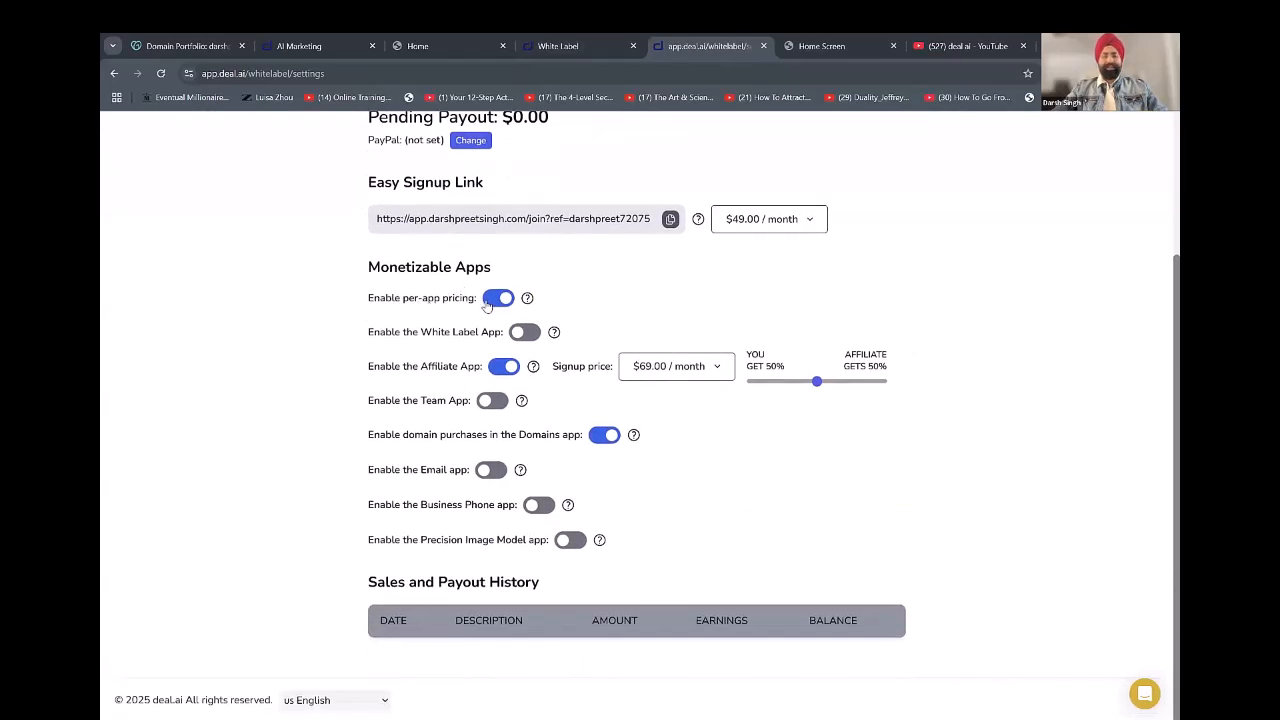
{"action": "left_click", "coordinate": [497, 301]}
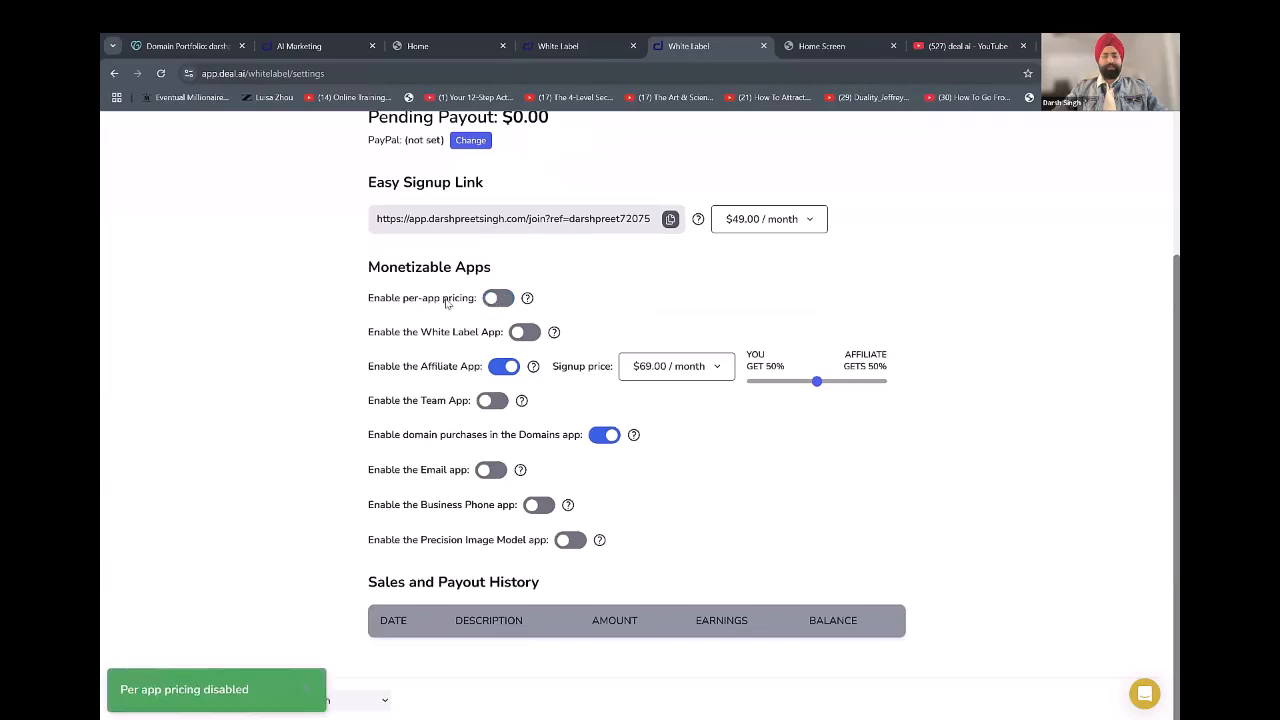
{"action": "left_click", "coordinate": [497, 299]}
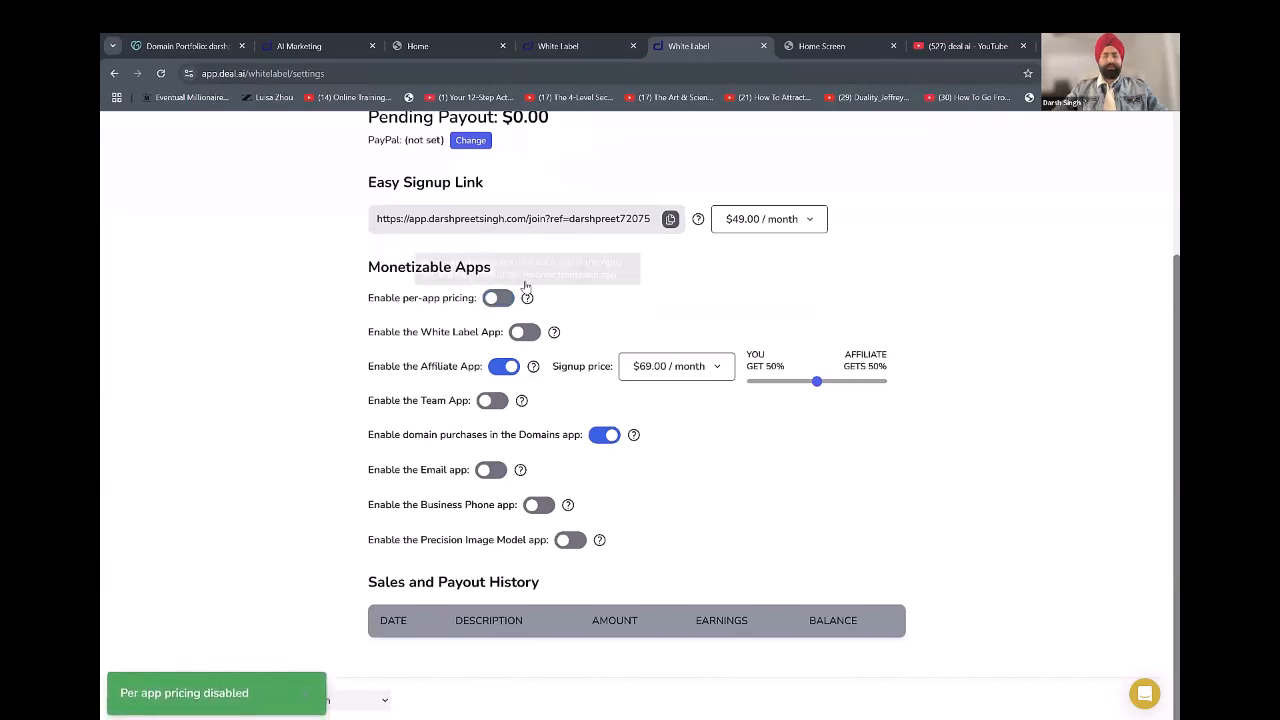
{"action": "scroll", "coordinate": [504, 447], "scroll_direction": "up", "scroll_amount": 2}
{"action": "scroll", "coordinate": [530, 400], "scroll_direction": "up", "scroll_amount": 1}
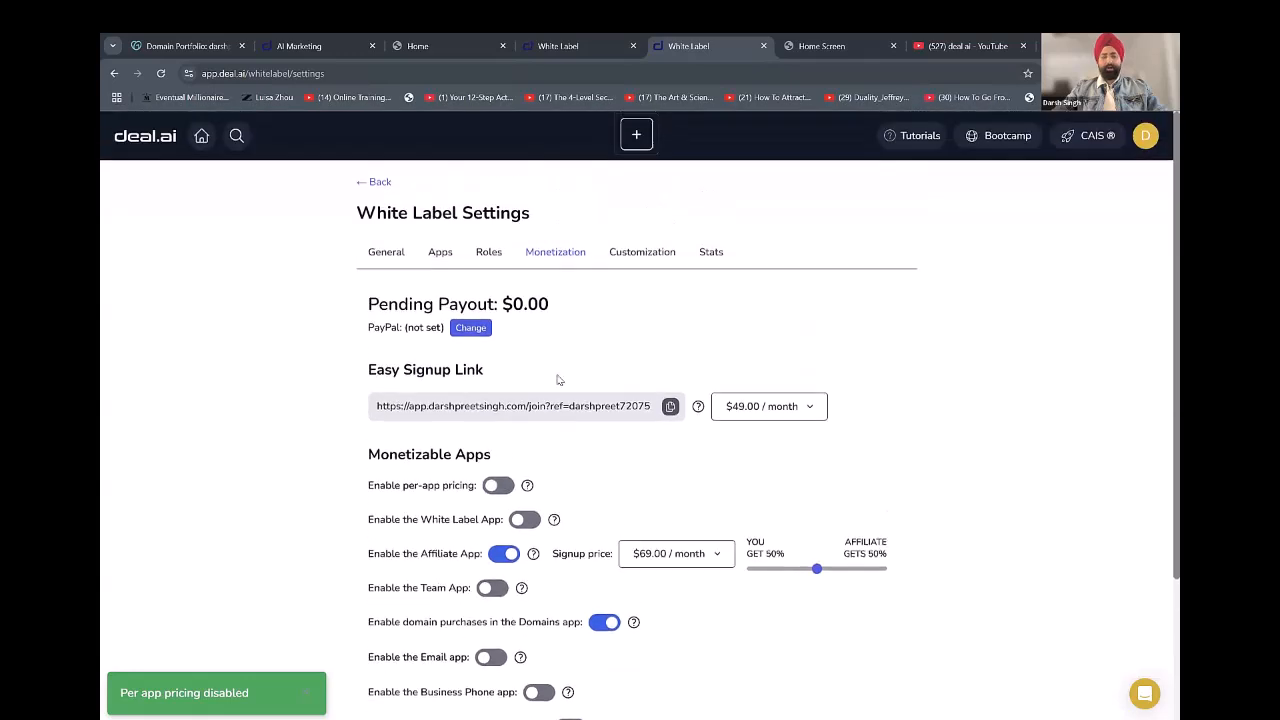
Examine the white label app selection alongside the site's home screen apps and return to the monetization settings.
{"action": "left_click", "coordinate": [440, 252]}
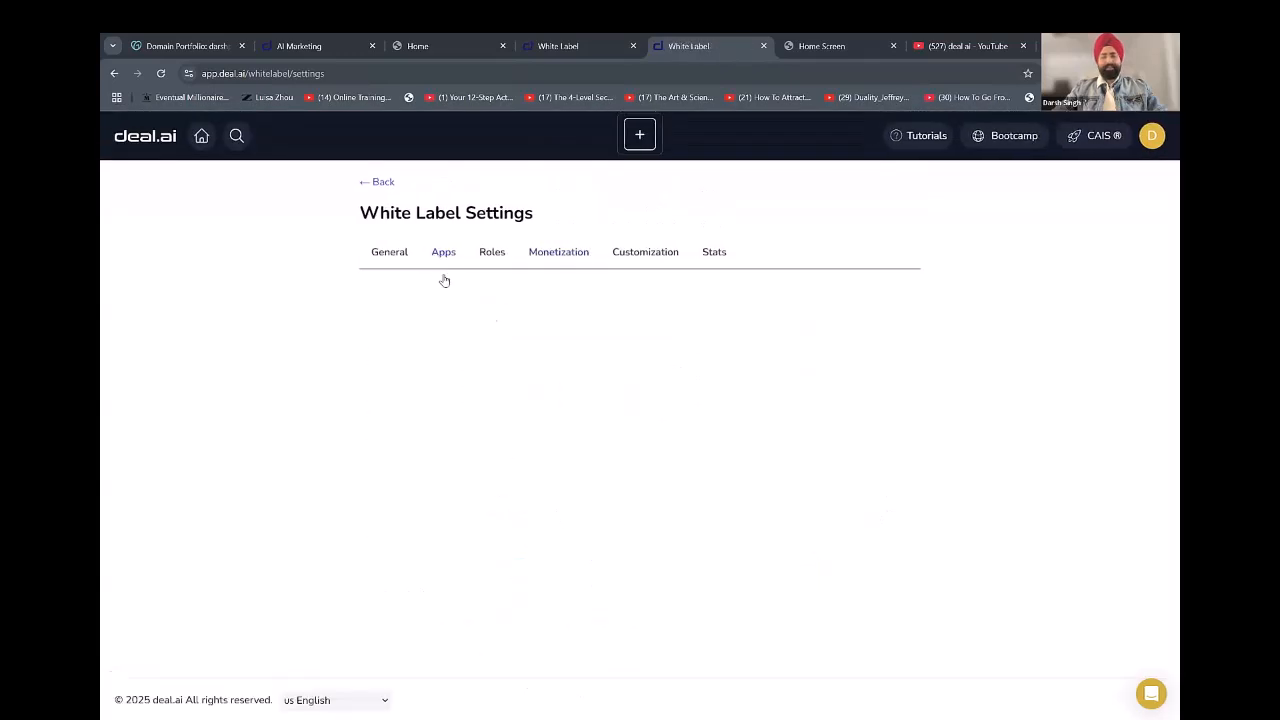
{"action": "key", "text": "ctrl+Tab"}
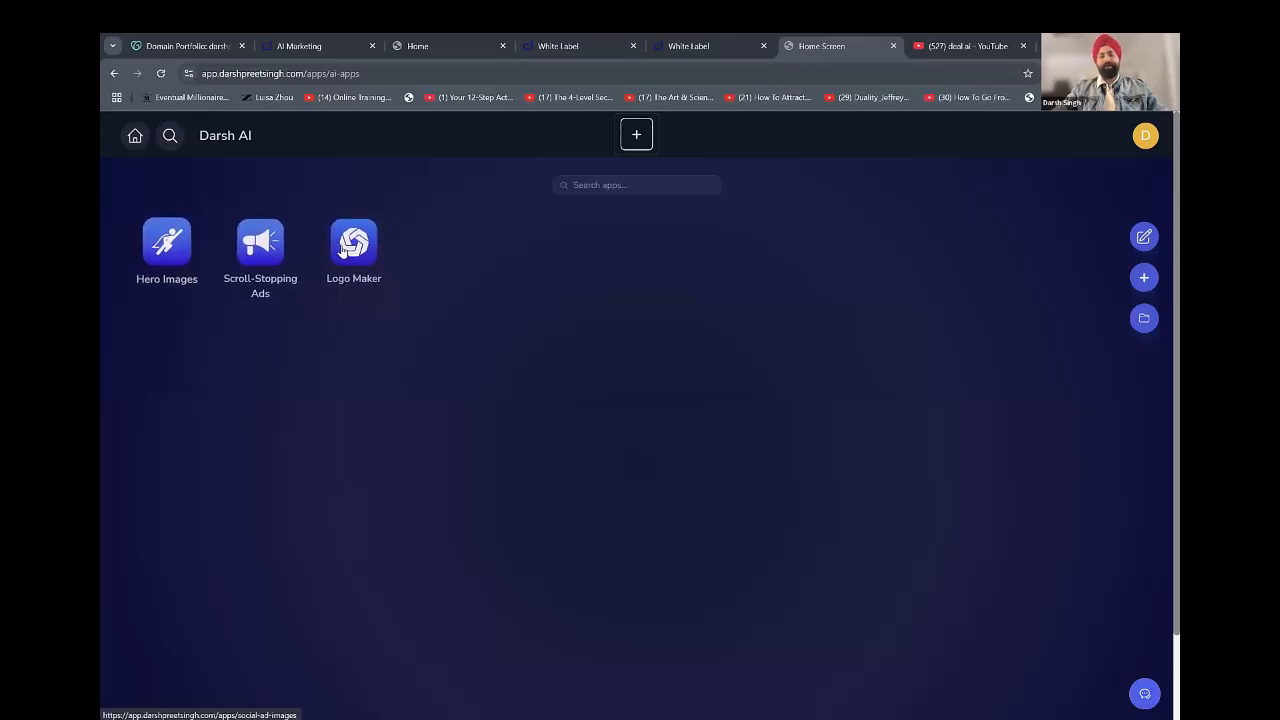
{"action": "left_click", "coordinate": [686, 42]}
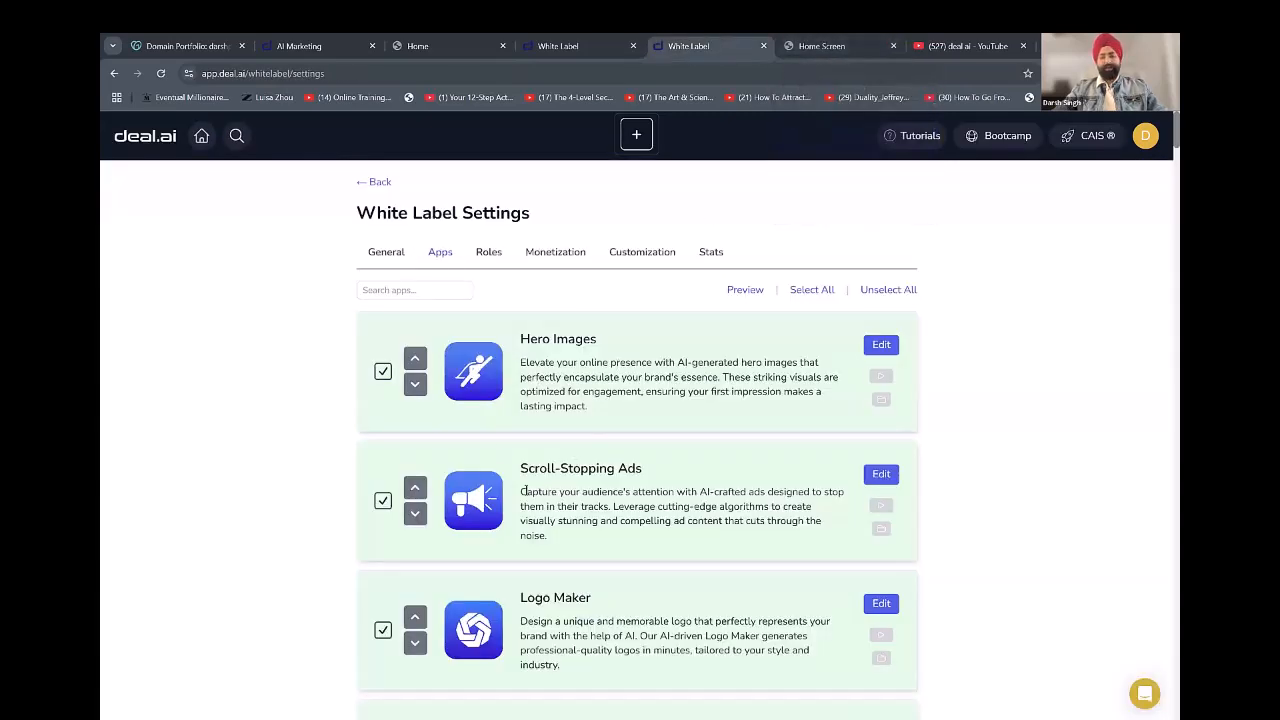
{"action": "scroll", "coordinate": [558, 415], "scroll_direction": "down", "scroll_amount": 4}
{"action": "scroll", "coordinate": [520, 405], "scroll_direction": "up", "scroll_amount": 3}
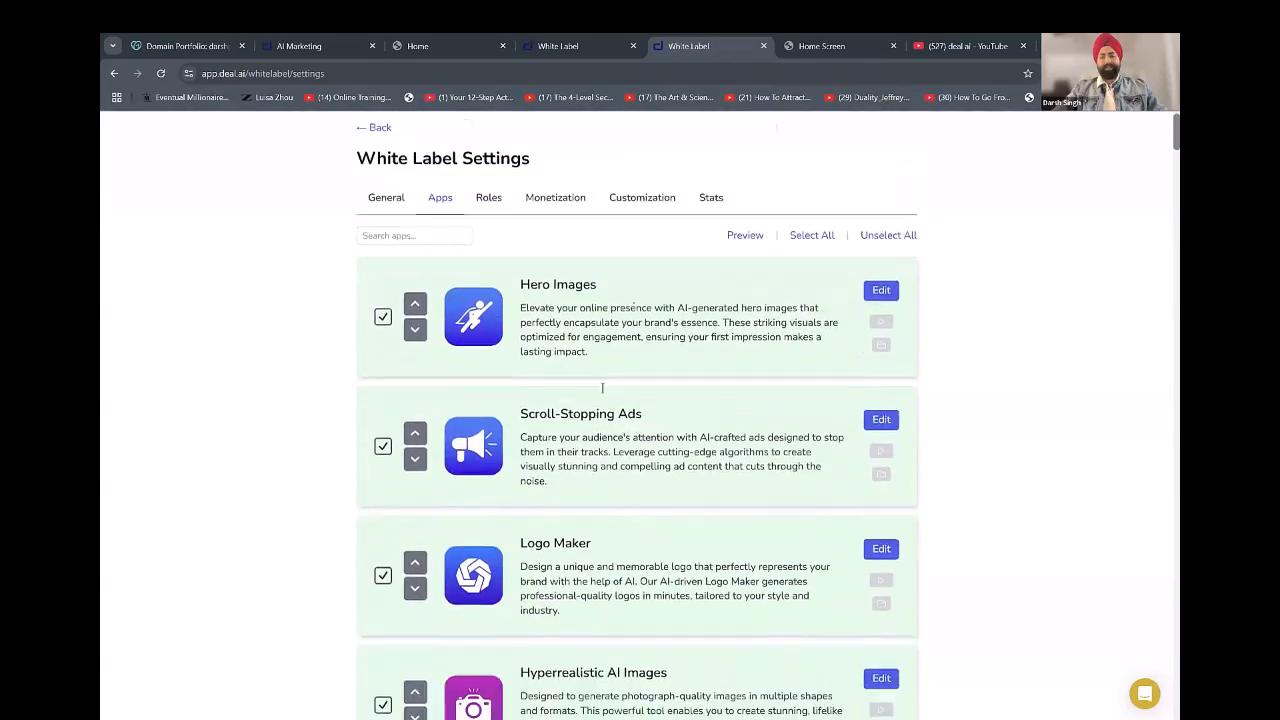
{"action": "scroll", "coordinate": [1040, 335], "scroll_direction": "down", "scroll_amount": 7}
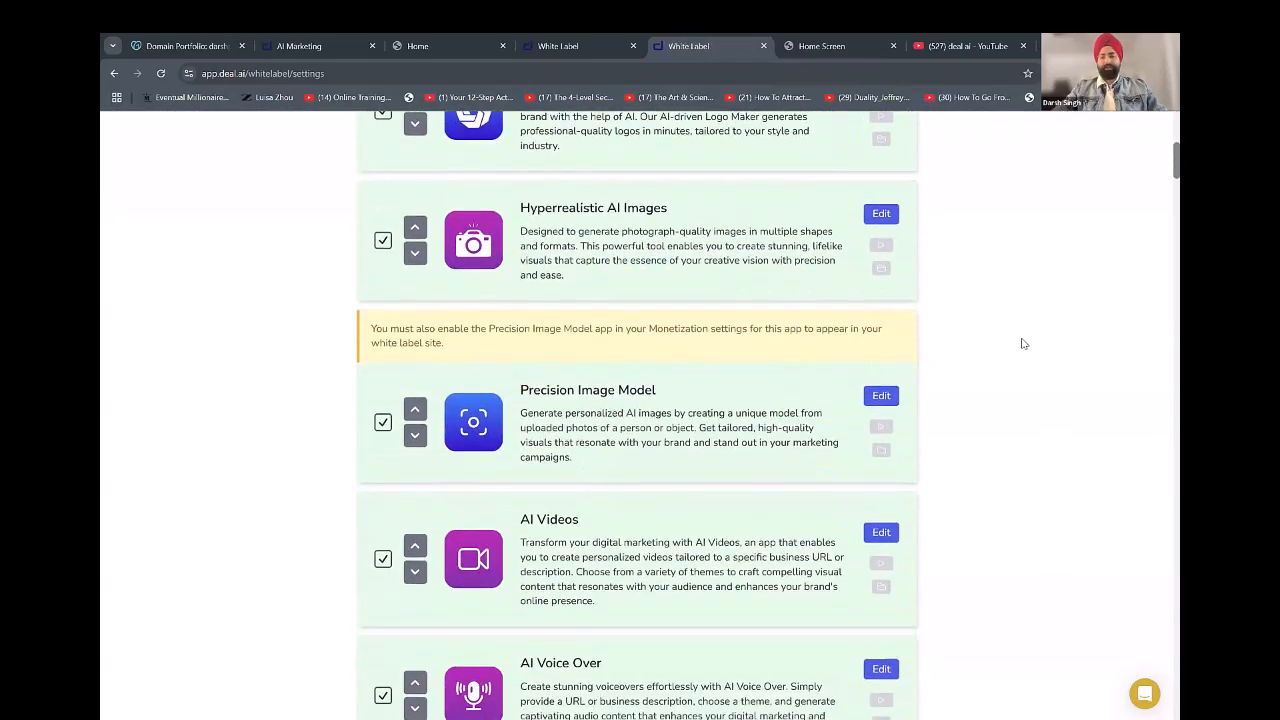
{"action": "scroll", "coordinate": [1023, 343], "scroll_direction": "down", "scroll_amount": 6}
{"action": "scroll", "coordinate": [1023, 343], "scroll_direction": "up", "scroll_amount": 10}
{"action": "scroll", "coordinate": [535, 202], "scroll_direction": "up", "scroll_amount": 3}
{"action": "left_click", "coordinate": [528, 254]}
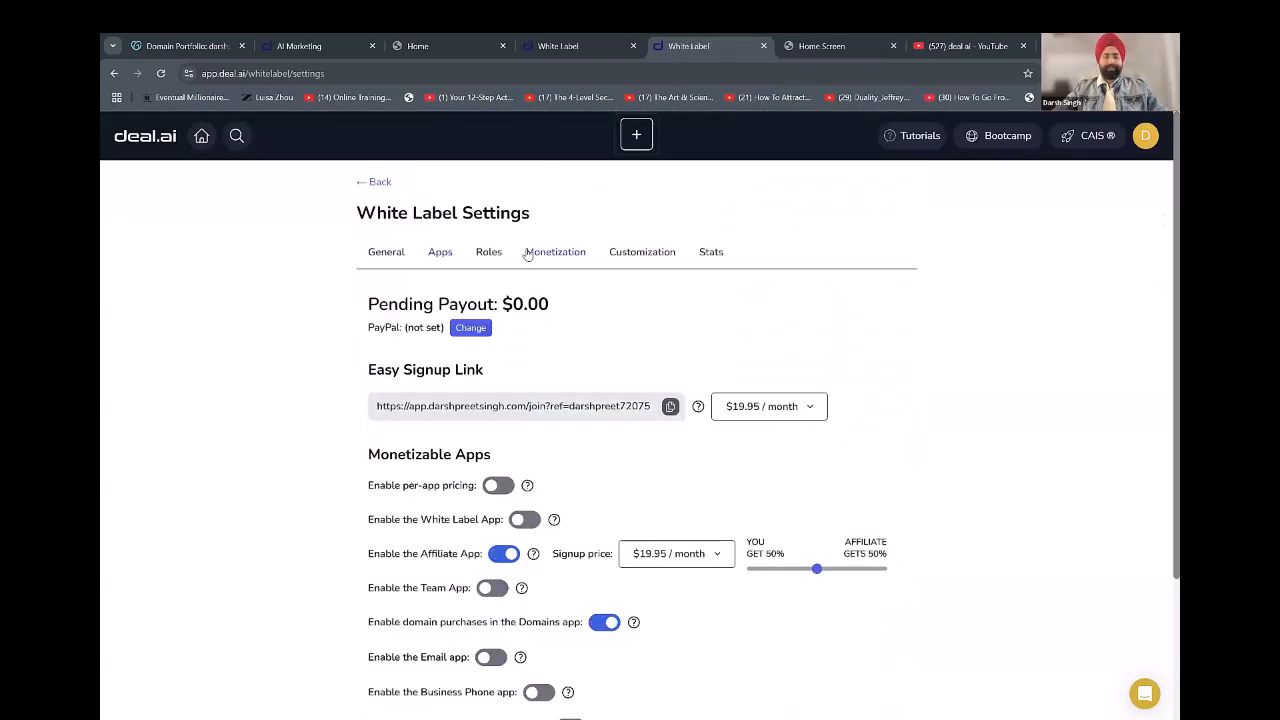
Enable per-app pricing in the White Label monetization settings and bring up the list of individually priced apps.
{"action": "left_click", "coordinate": [490, 488]}
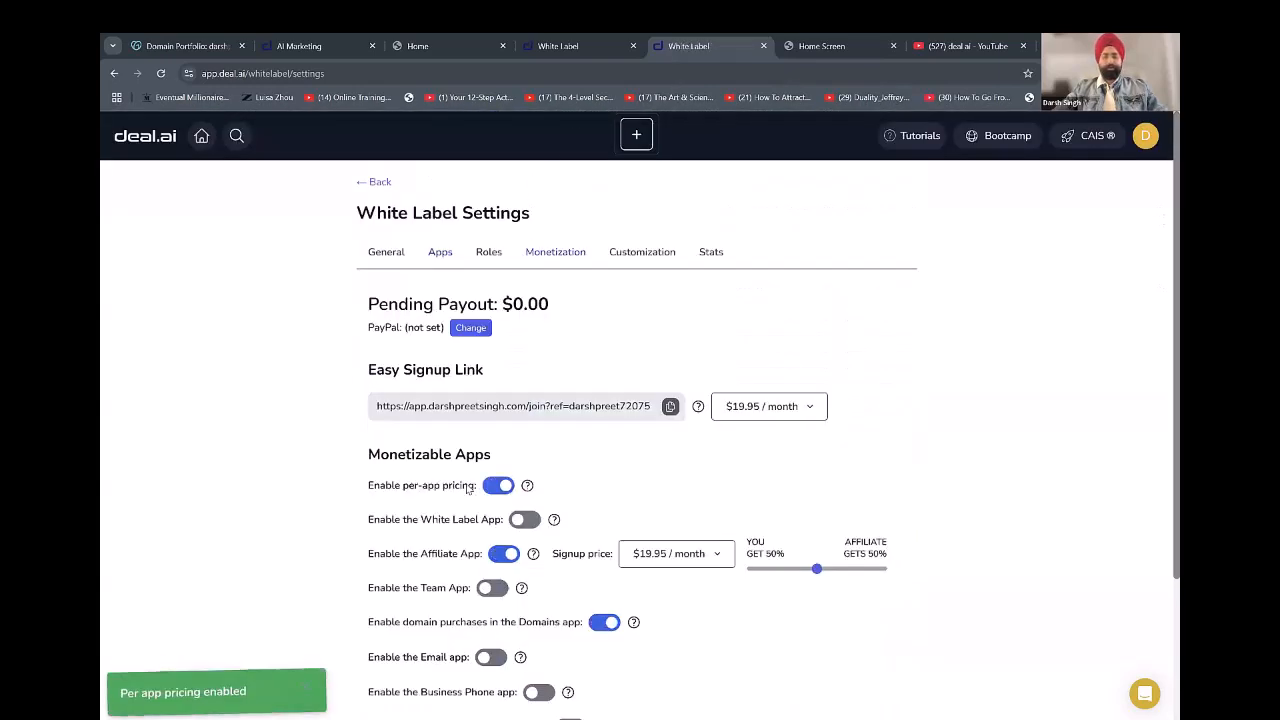
{"action": "left_click", "coordinate": [445, 252]}
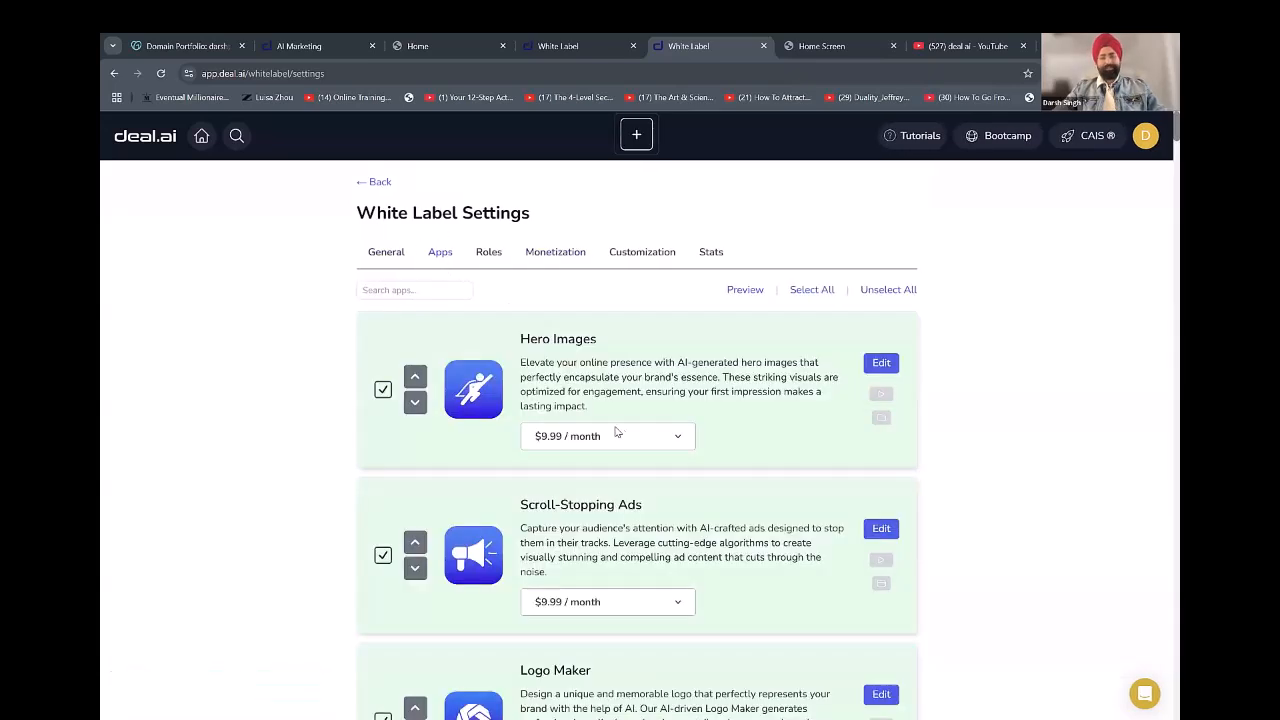
{"action": "scroll", "coordinate": [610, 532], "scroll_direction": "down", "scroll_amount": 4}
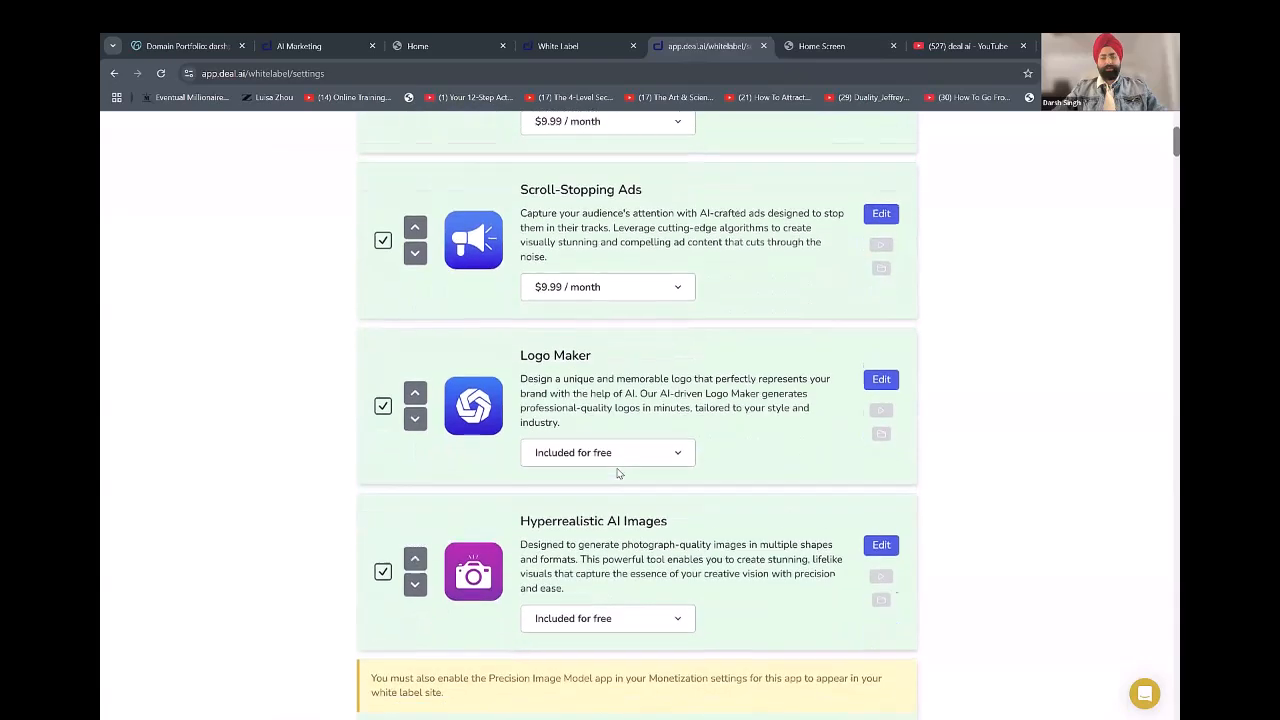
Set the prices of the Hero Images and Scroll-Stopping Ads apps to Included for free.
{"action": "scroll", "coordinate": [618, 474], "scroll_direction": "up", "scroll_amount": 2}
{"action": "scroll", "coordinate": [613, 379], "scroll_direction": "up", "scroll_amount": 1}
{"action": "left_click", "coordinate": [613, 375]}
{"action": "left_click", "coordinate": [613, 392]}
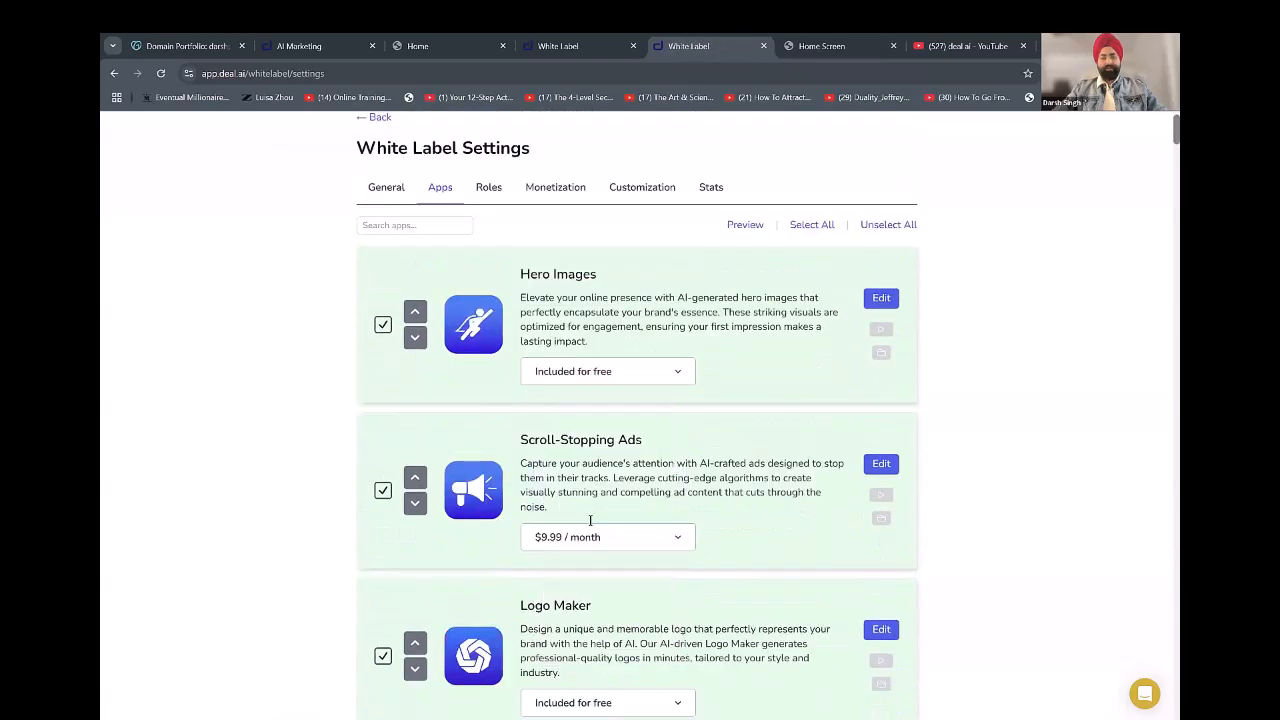
{"action": "left_click", "coordinate": [594, 537]}
{"action": "left_click", "coordinate": [620, 254]}
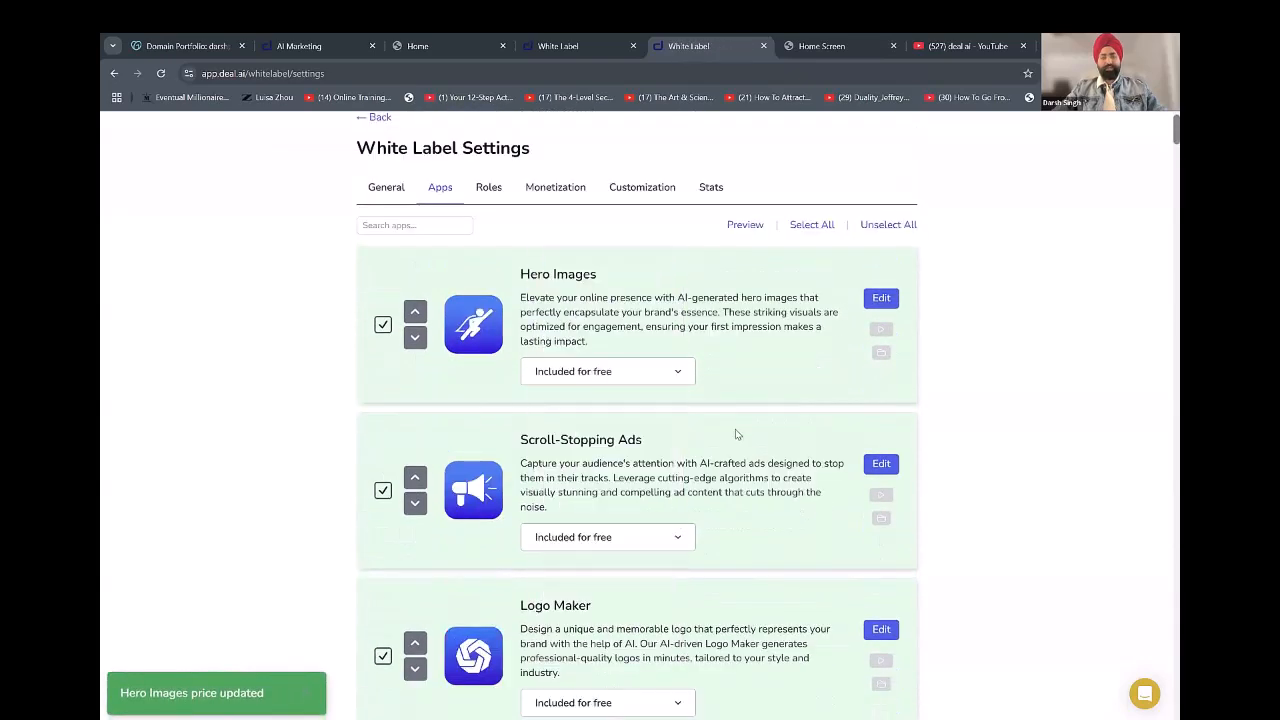
{"action": "scroll", "coordinate": [708, 449], "scroll_direction": "down", "scroll_amount": 2}
{"action": "scroll", "coordinate": [708, 449], "scroll_direction": "up", "scroll_amount": 1}
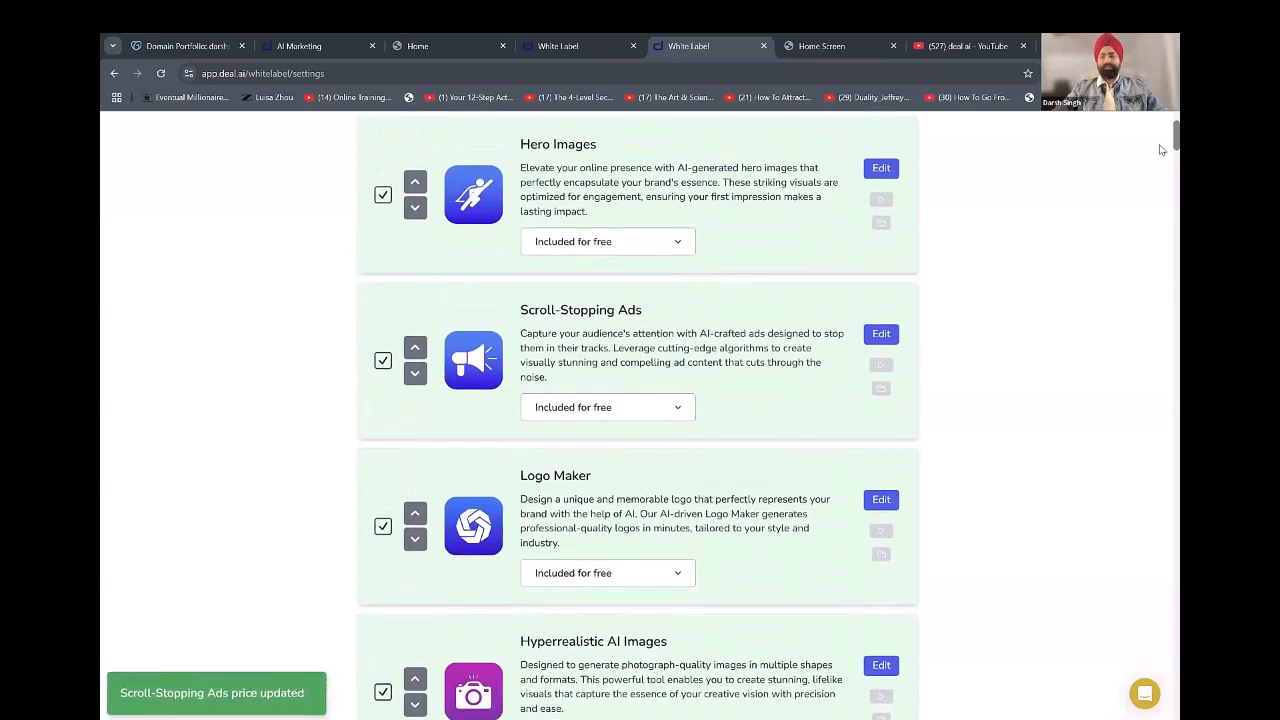
{"action": "scroll", "coordinate": [1160, 139], "scroll_direction": "up", "scroll_amount": 2}
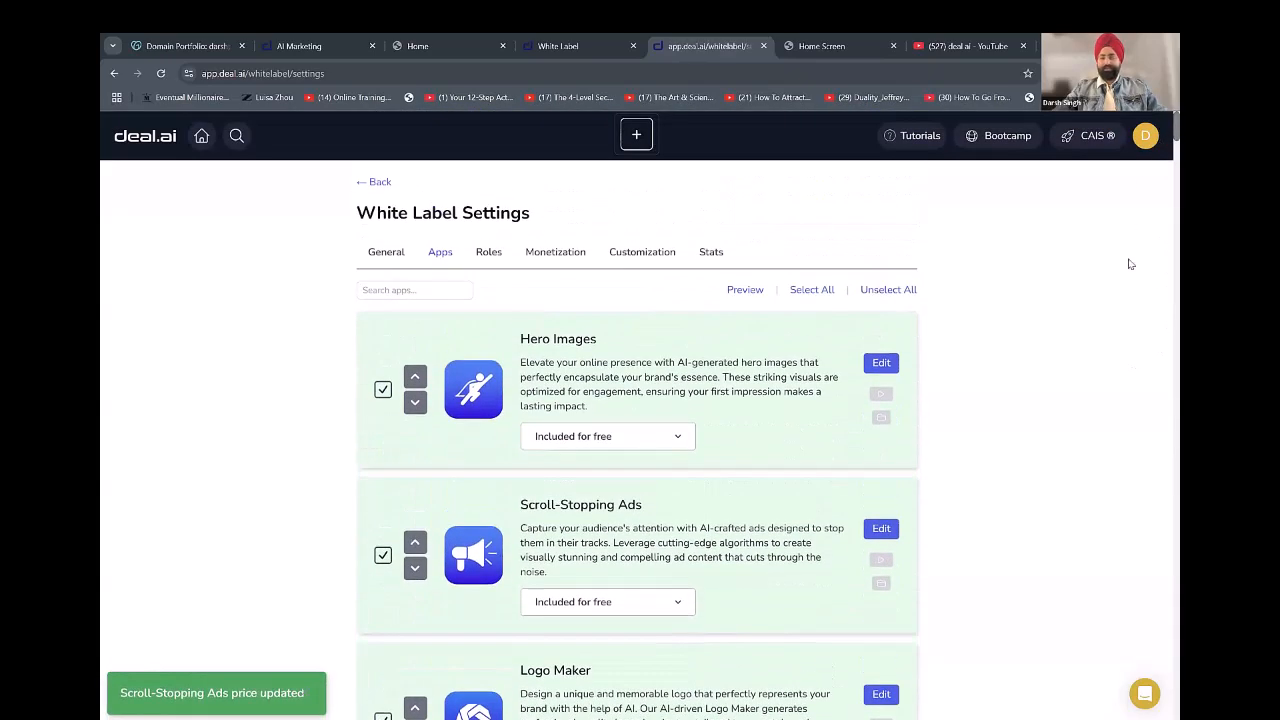
{"action": "scroll", "coordinate": [1071, 551], "scroll_direction": "down", "scroll_amount": 2}
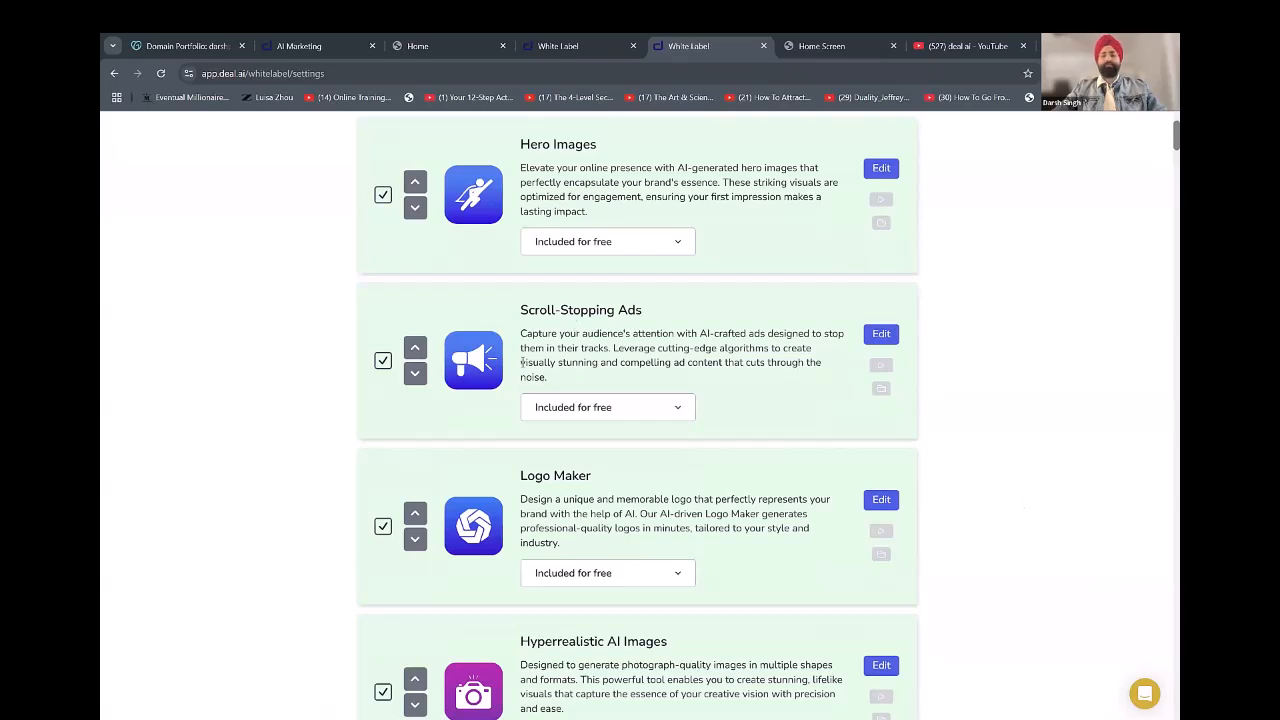
Check the white label site's home screen, then set the Hero Images app's price to $9.99 / month in the White Label settings.
{"action": "left_click", "coordinate": [845, 40]}
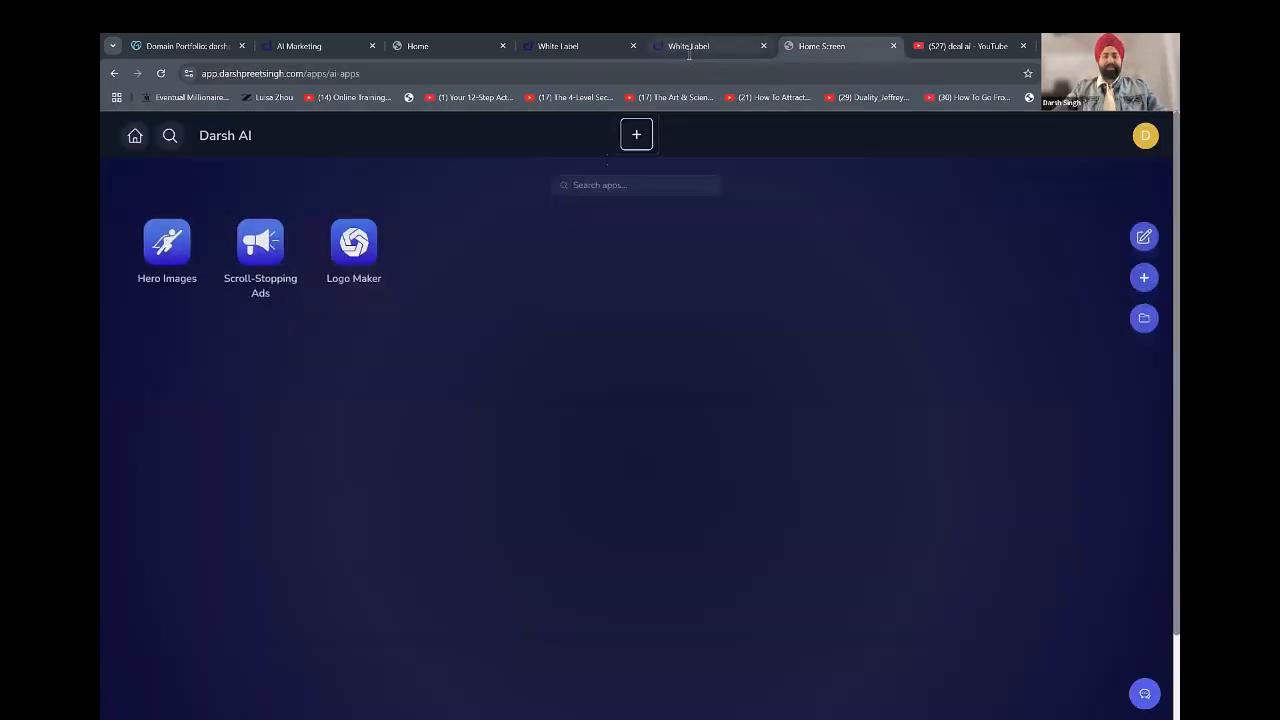
{"action": "left_click", "coordinate": [688, 48]}
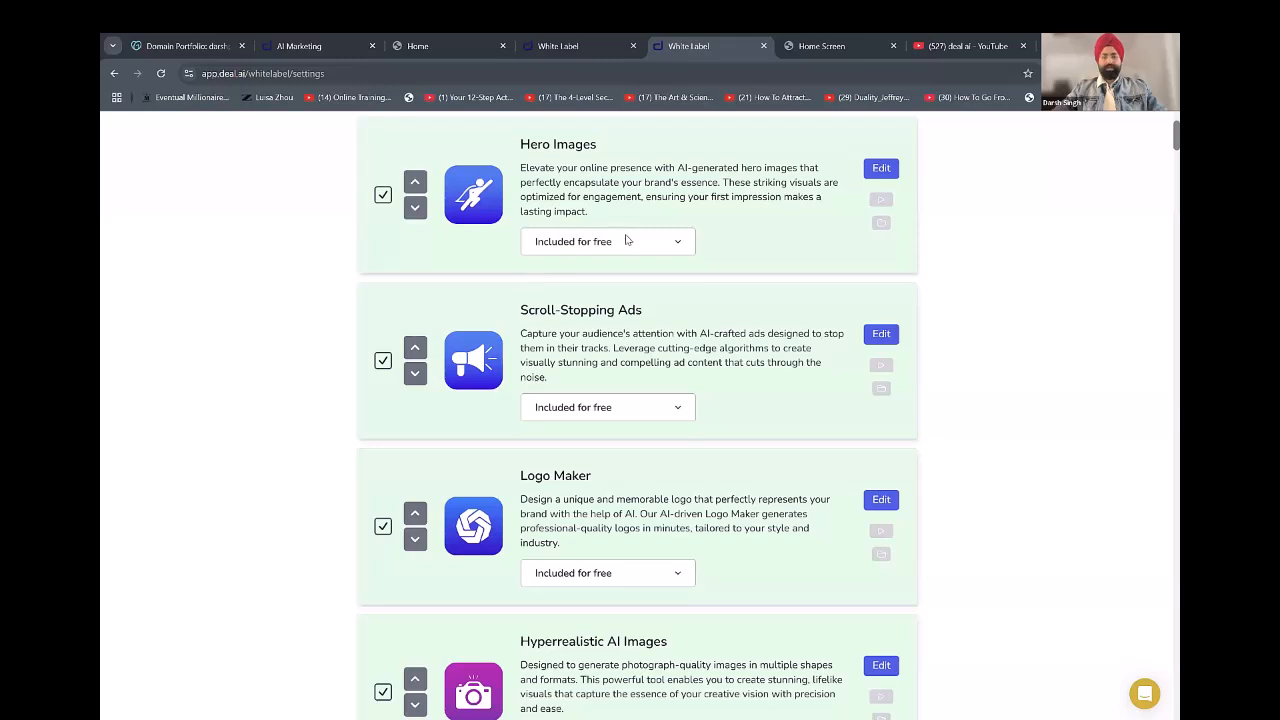
{"action": "scroll", "coordinate": [580, 290], "scroll_direction": "up", "scroll_amount": 1}
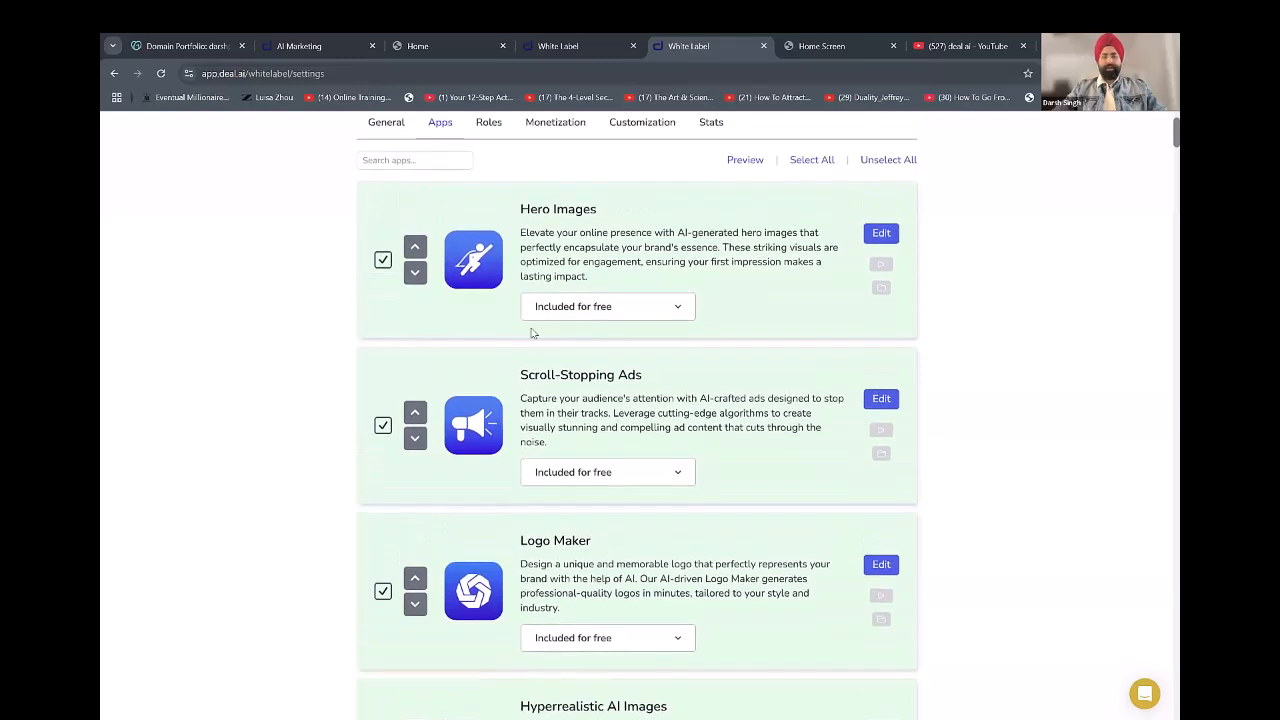
{"action": "left_click", "coordinate": [613, 310]}
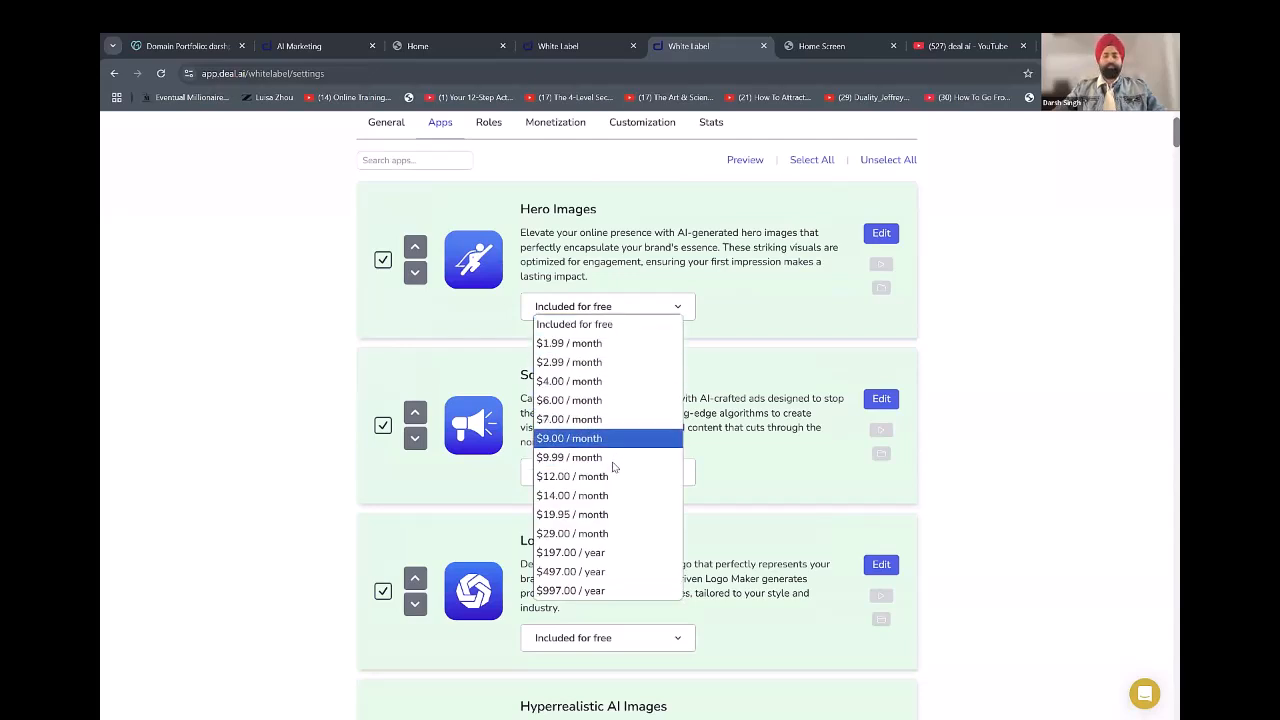
{"action": "left_click", "coordinate": [665, 457]}
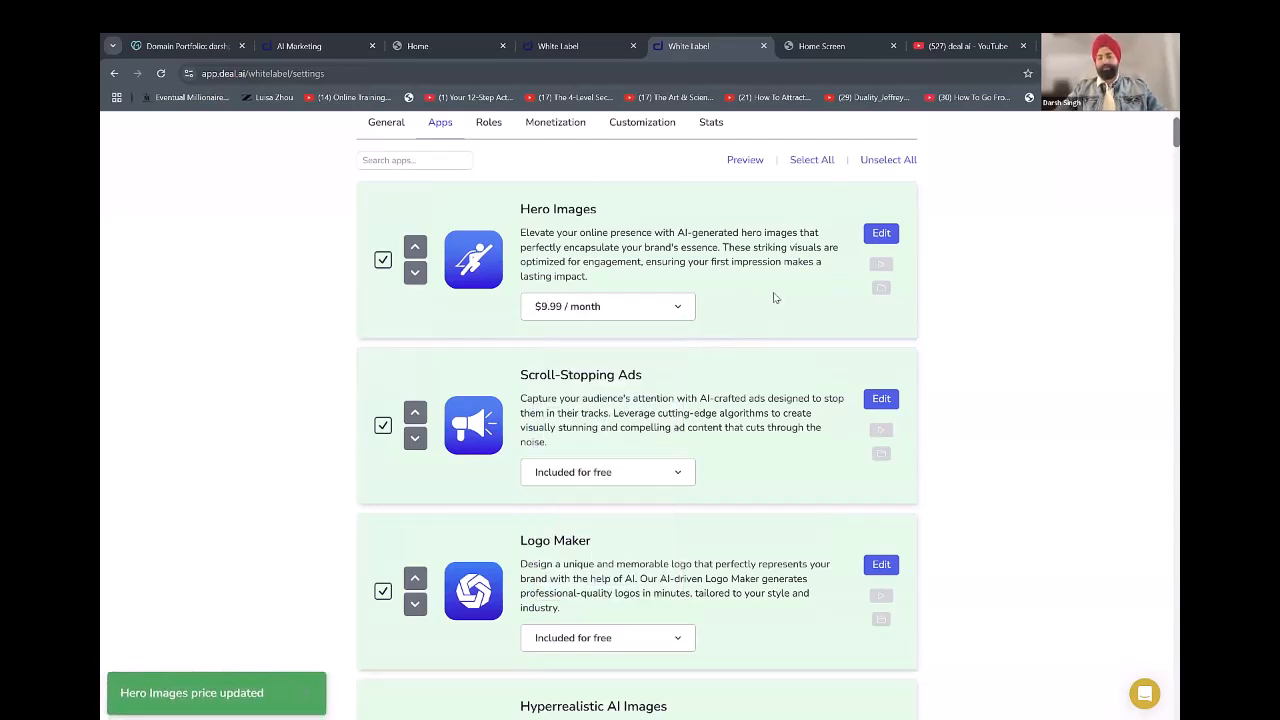
Reload the white label site's home screen and open Scroll-Stopping Ads and Logo Maker to check access to these free apps.
{"action": "left_click", "coordinate": [812, 40]}
{"action": "left_click", "coordinate": [157, 74]}
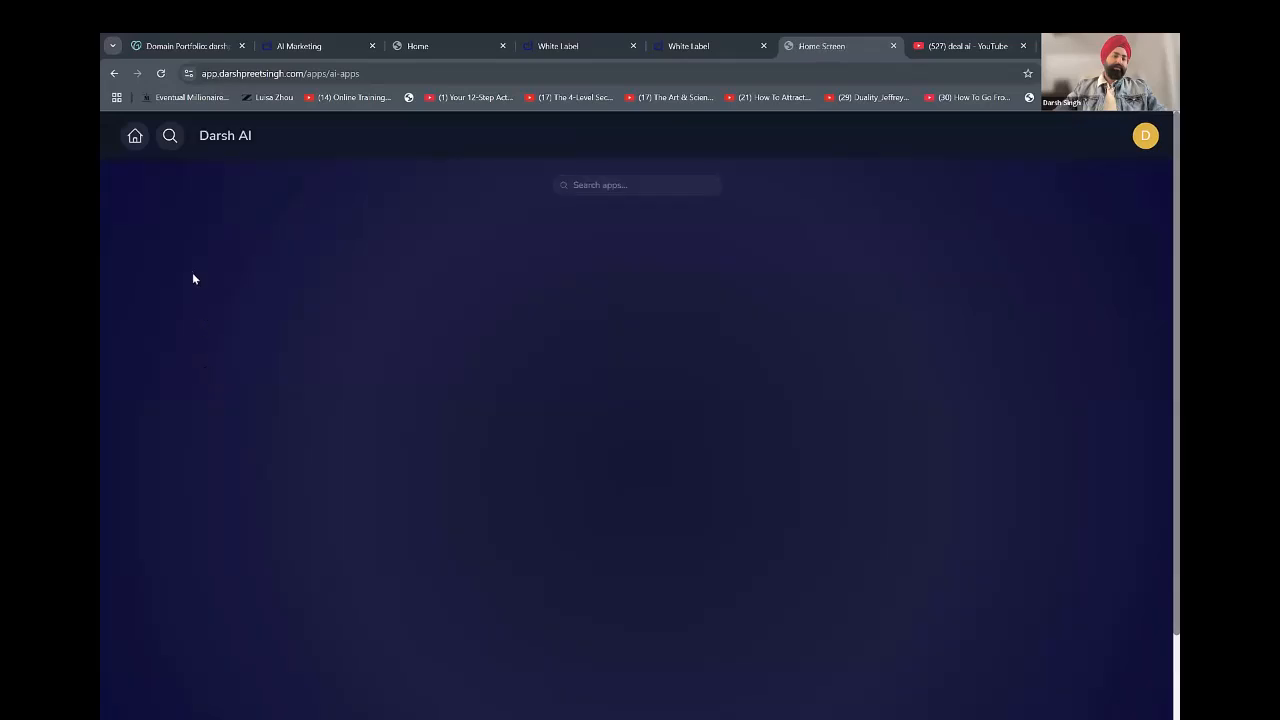
{"action": "left_click", "coordinate": [260, 242]}
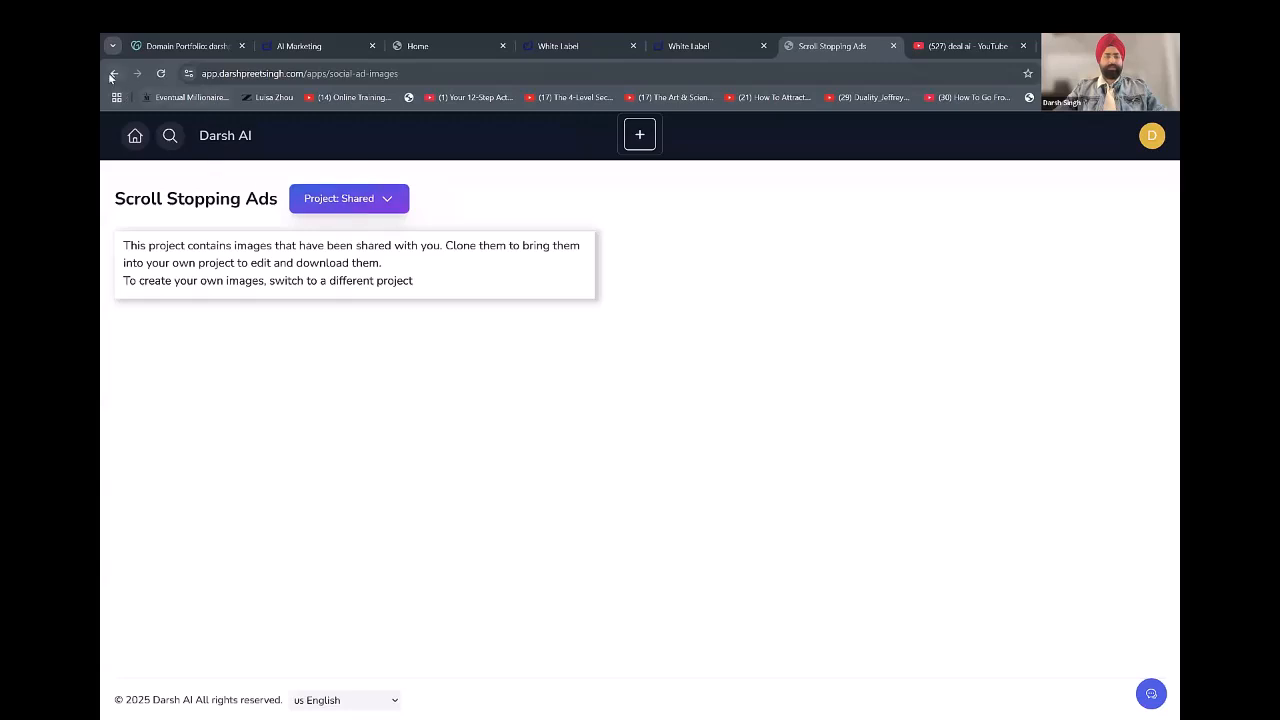
{"action": "left_click", "coordinate": [113, 74]}
{"action": "left_click", "coordinate": [354, 240]}
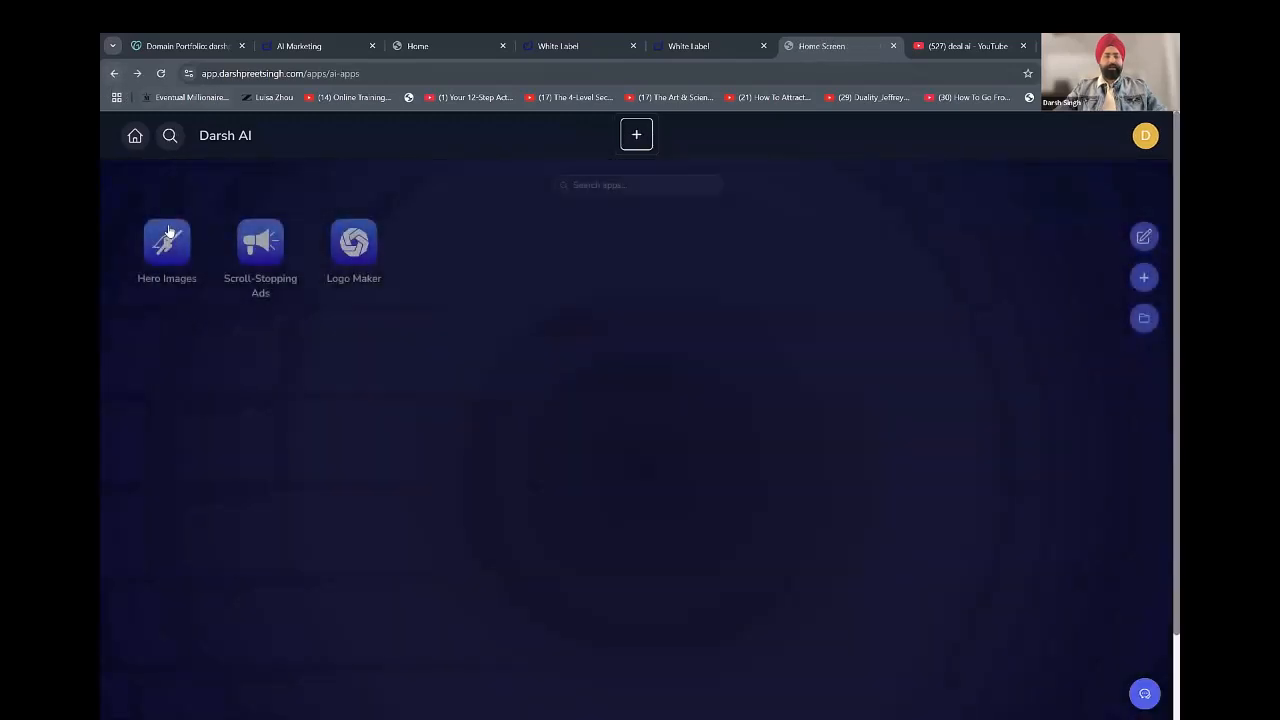
Open the Hero Images app on the white label site, view its unlock offer and return to the home screen.
{"action": "left_click", "coordinate": [167, 241]}
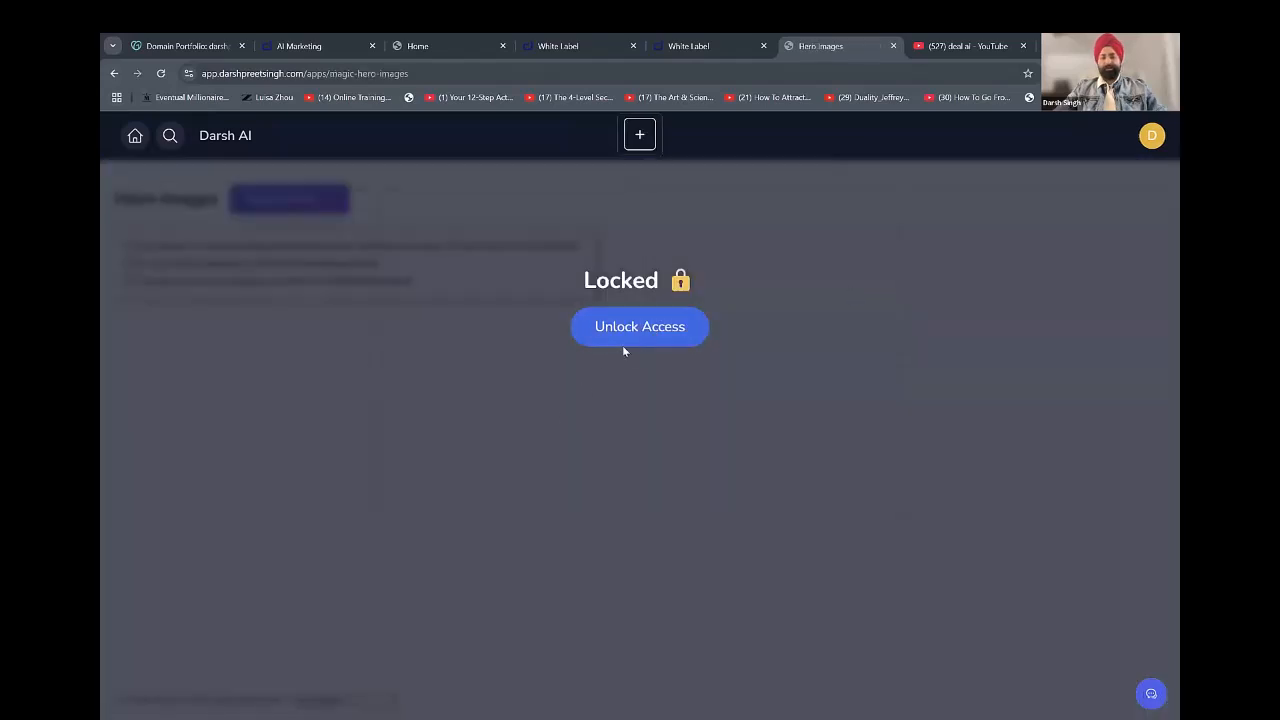
{"action": "left_click", "coordinate": [622, 343]}
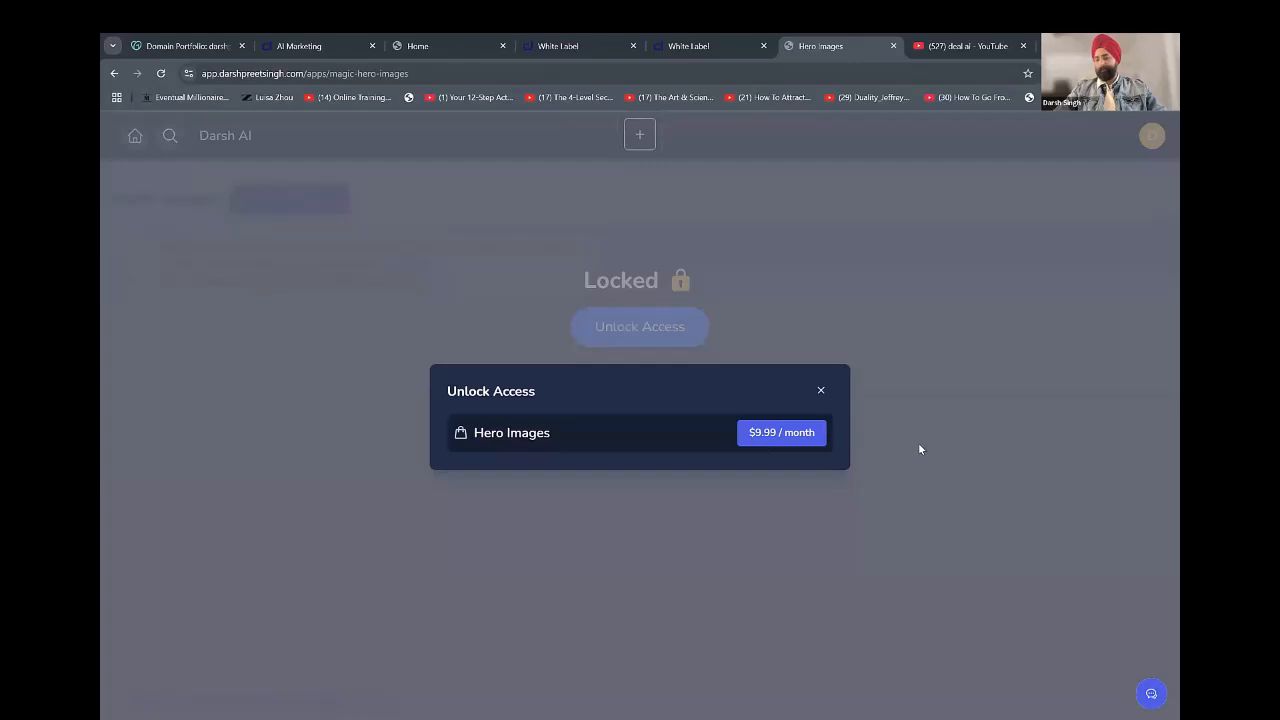
{"action": "left_click", "coordinate": [821, 392]}
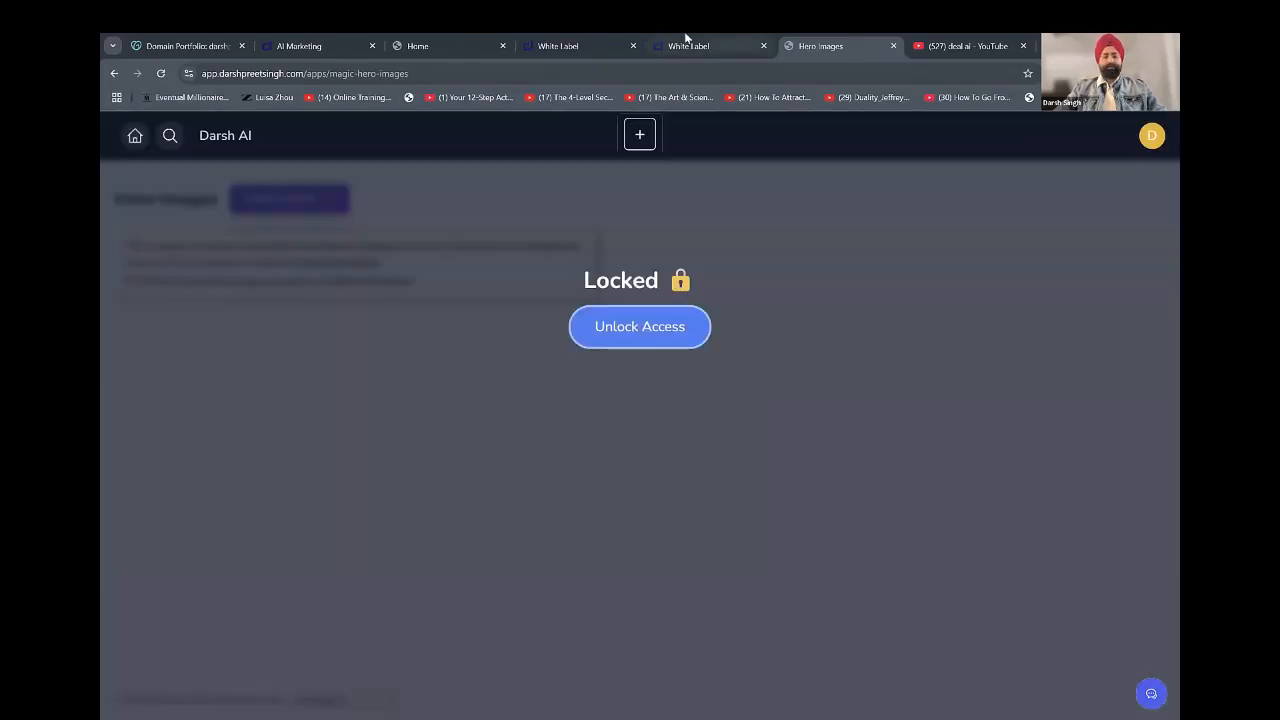
{"action": "left_click", "coordinate": [114, 74]}
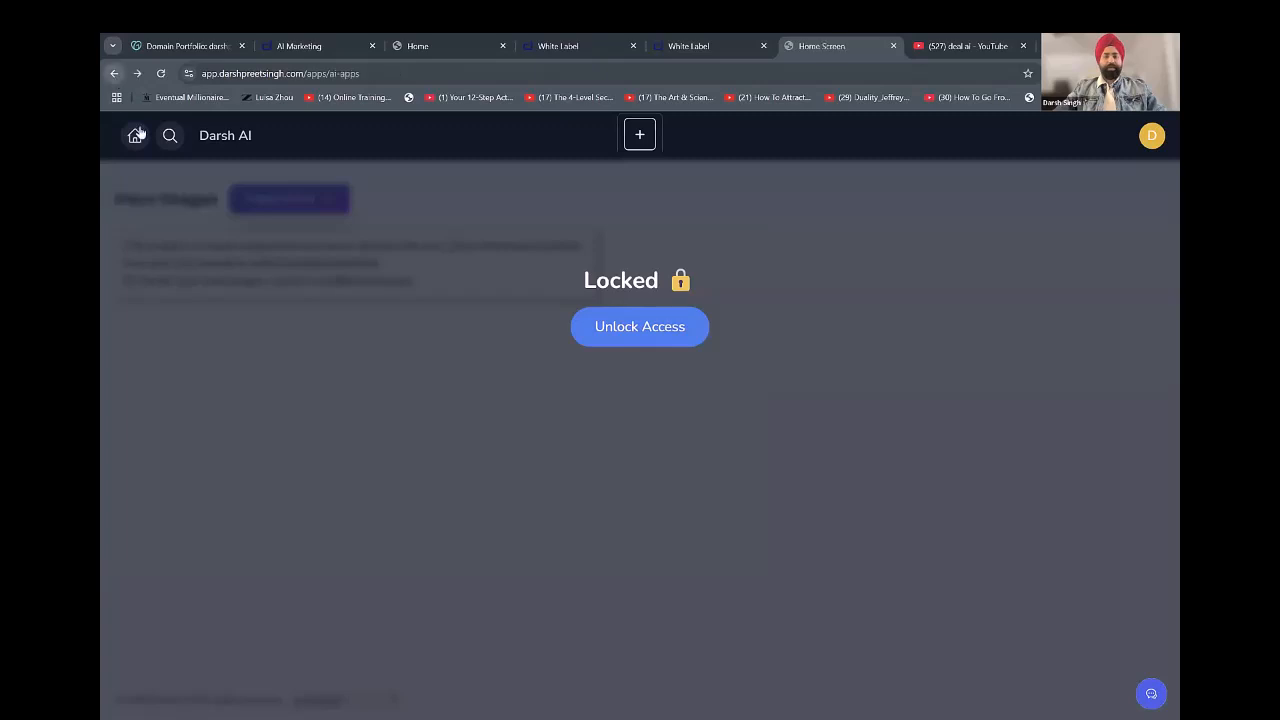
Leave the White Label settings for the user list and change the listed user's assigned role.
{"action": "left_click", "coordinate": [686, 46]}
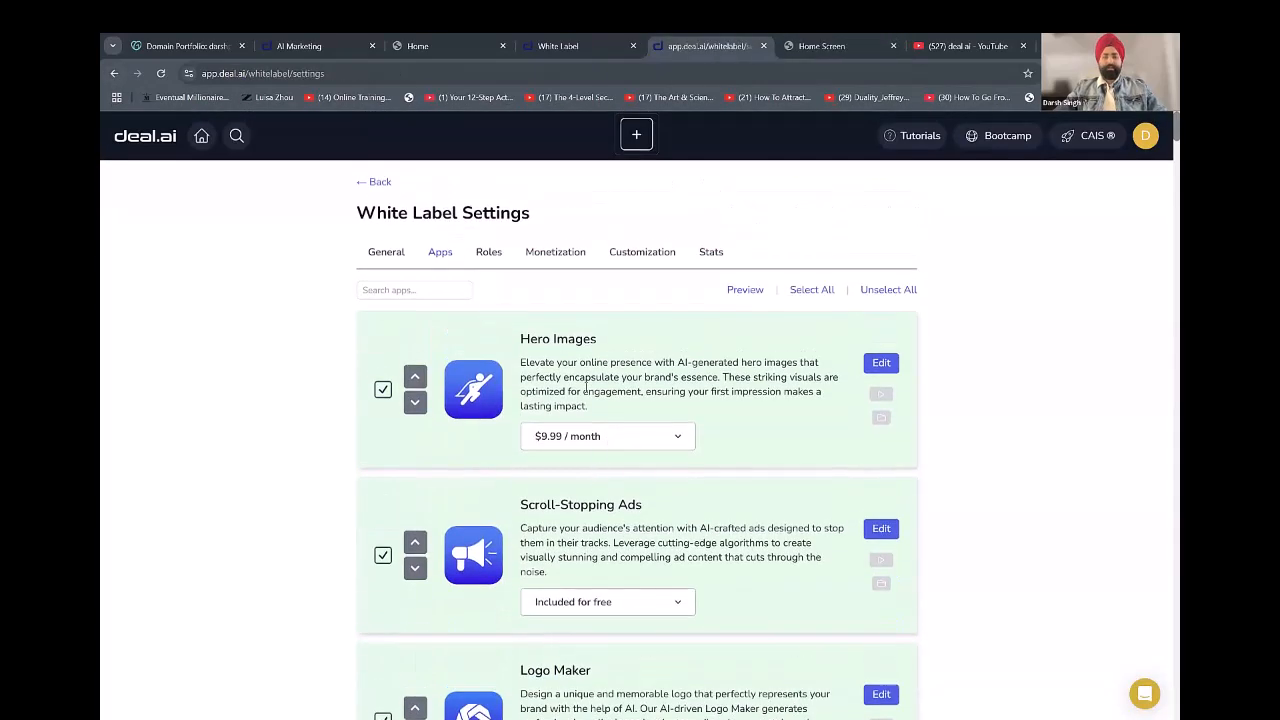
{"action": "left_click", "coordinate": [563, 258]}
{"action": "left_click", "coordinate": [381, 184]}
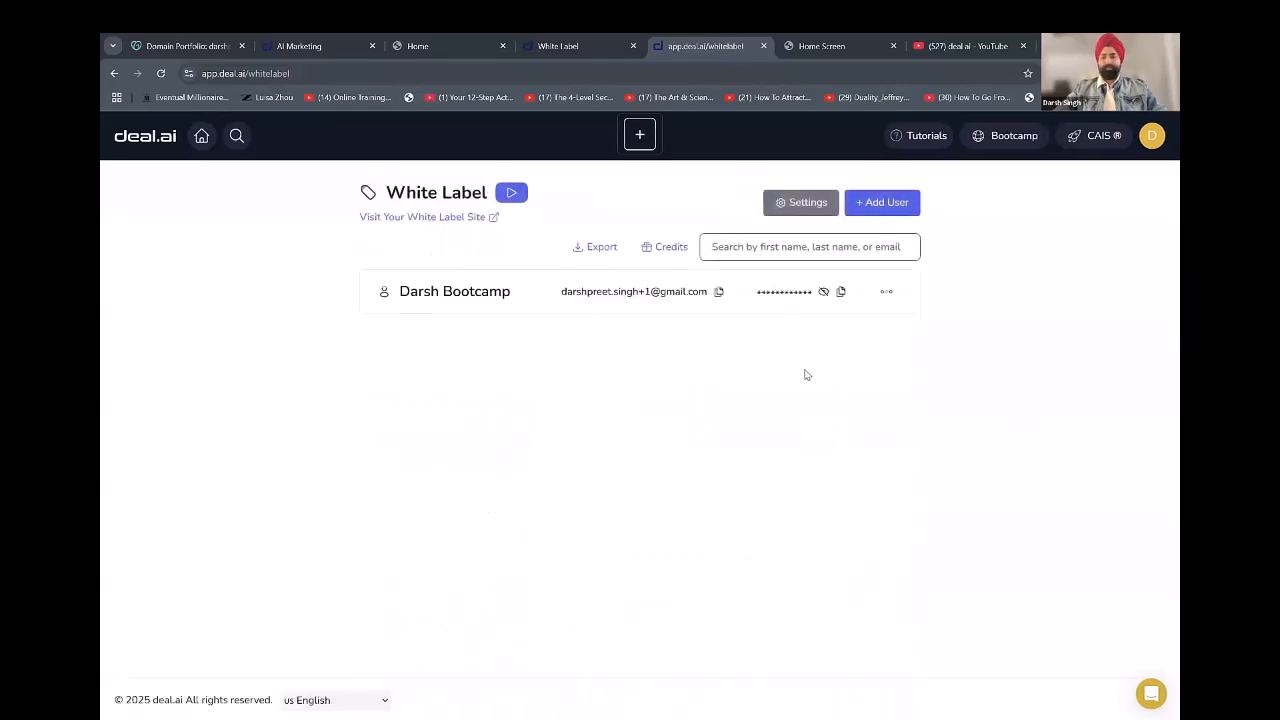
{"action": "left_click", "coordinate": [887, 300]}
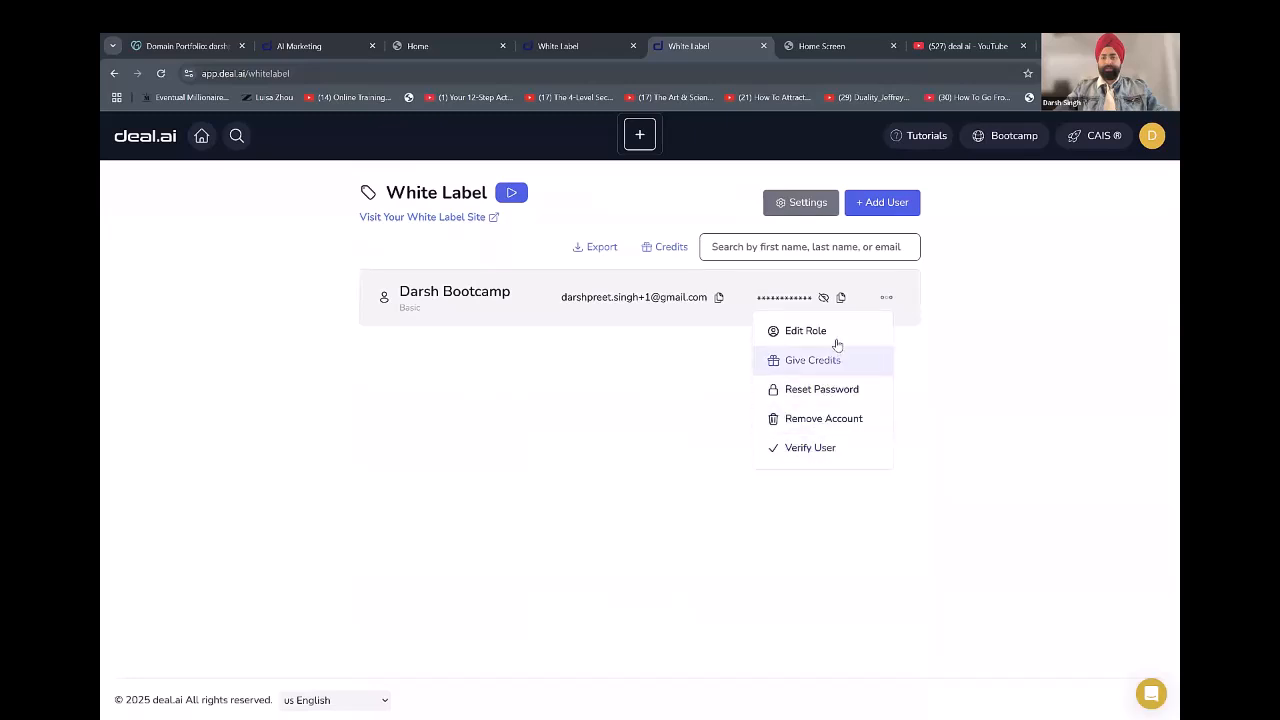
{"action": "left_click", "coordinate": [805, 331]}
{"action": "left_click", "coordinate": [541, 423]}
{"action": "left_click", "coordinate": [537, 504]}
{"action": "left_click", "coordinate": [800, 465]}
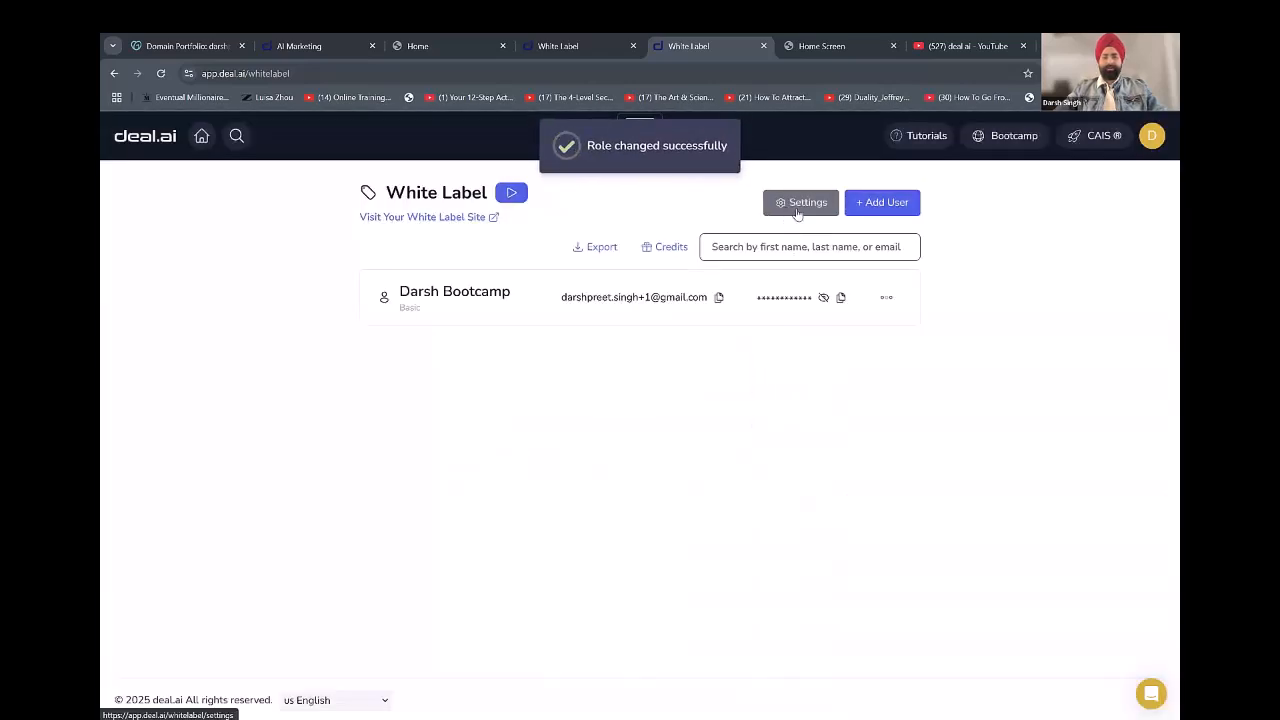
Reopen the app list in the White Label settings and search the page for "wizard".
{"action": "left_click", "coordinate": [793, 205]}
{"action": "left_click", "coordinate": [441, 252]}
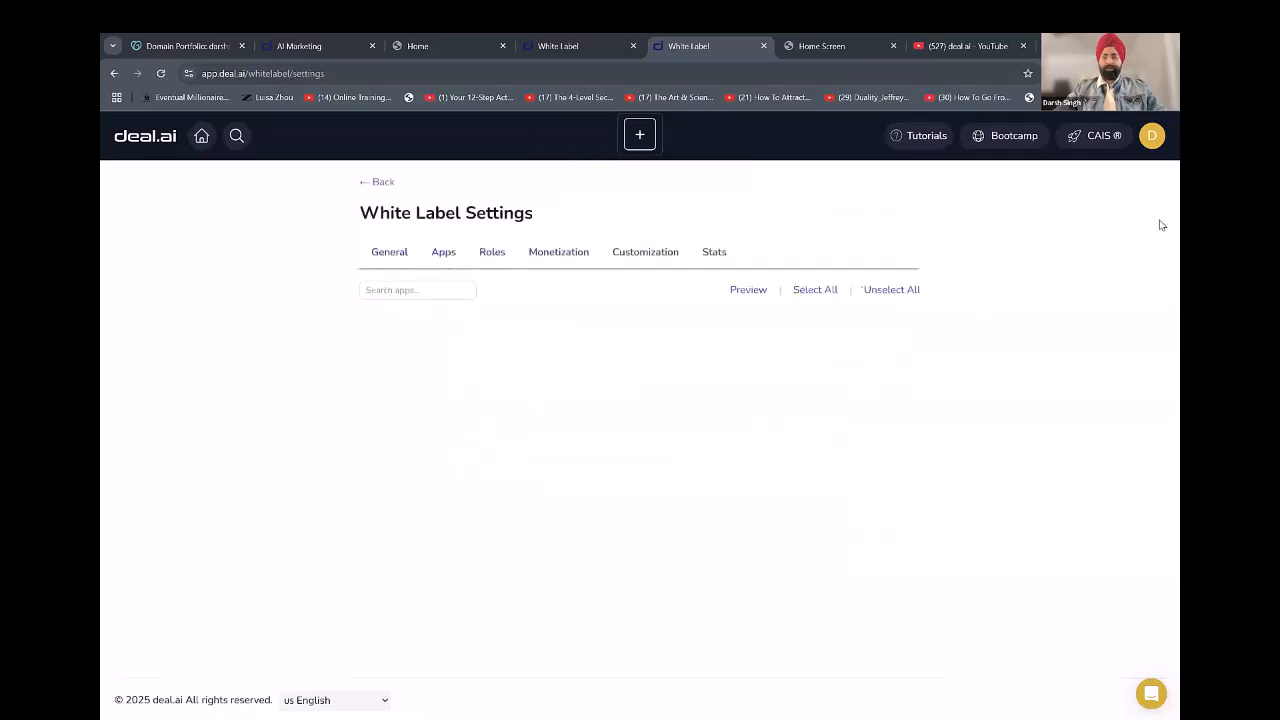
{"action": "scroll", "coordinate": [1160, 133], "scroll_direction": "down", "scroll_amount": 2}
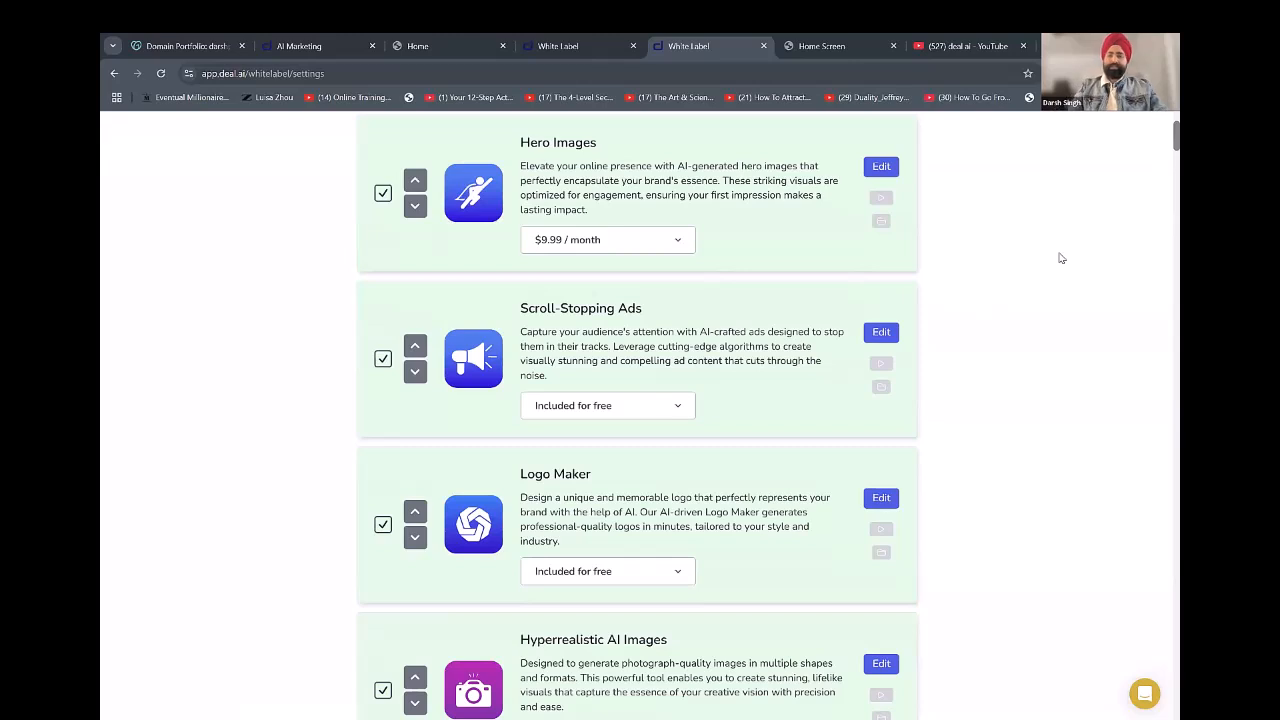
{"action": "key", "text": "ctrl+f"}
{"action": "type", "text": "wizard"}
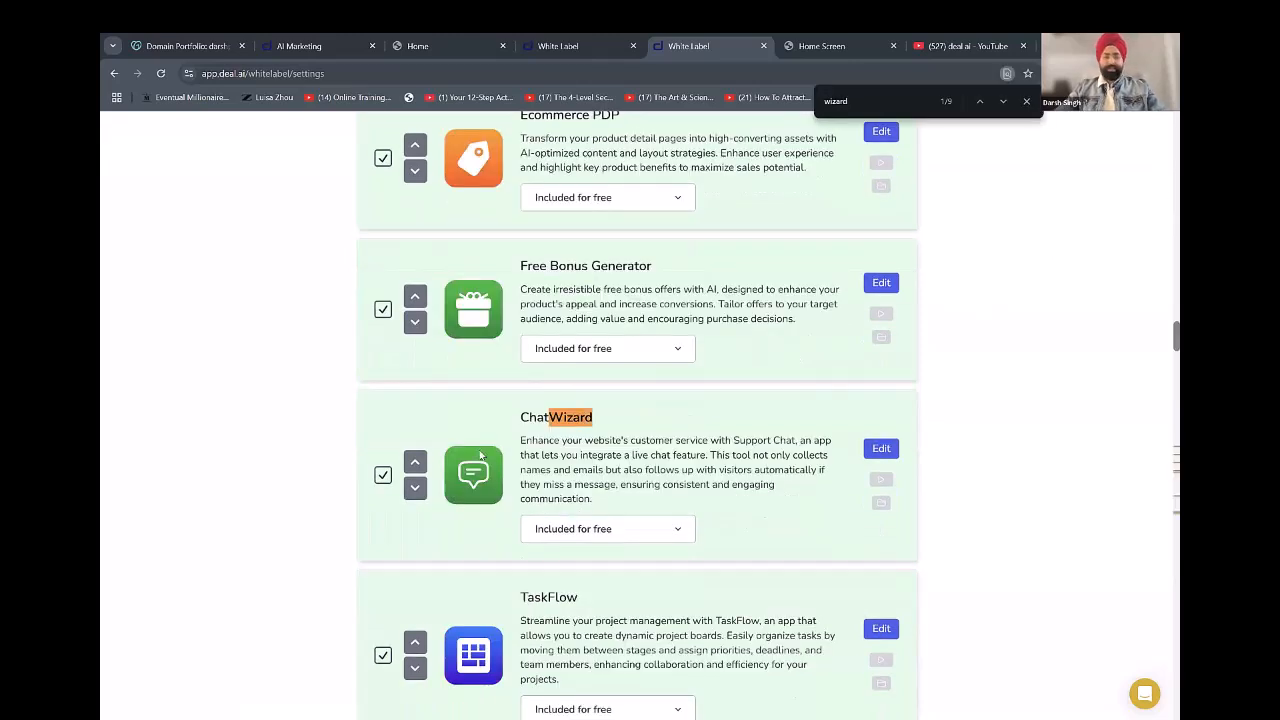
{"action": "key", "text": "Return"}
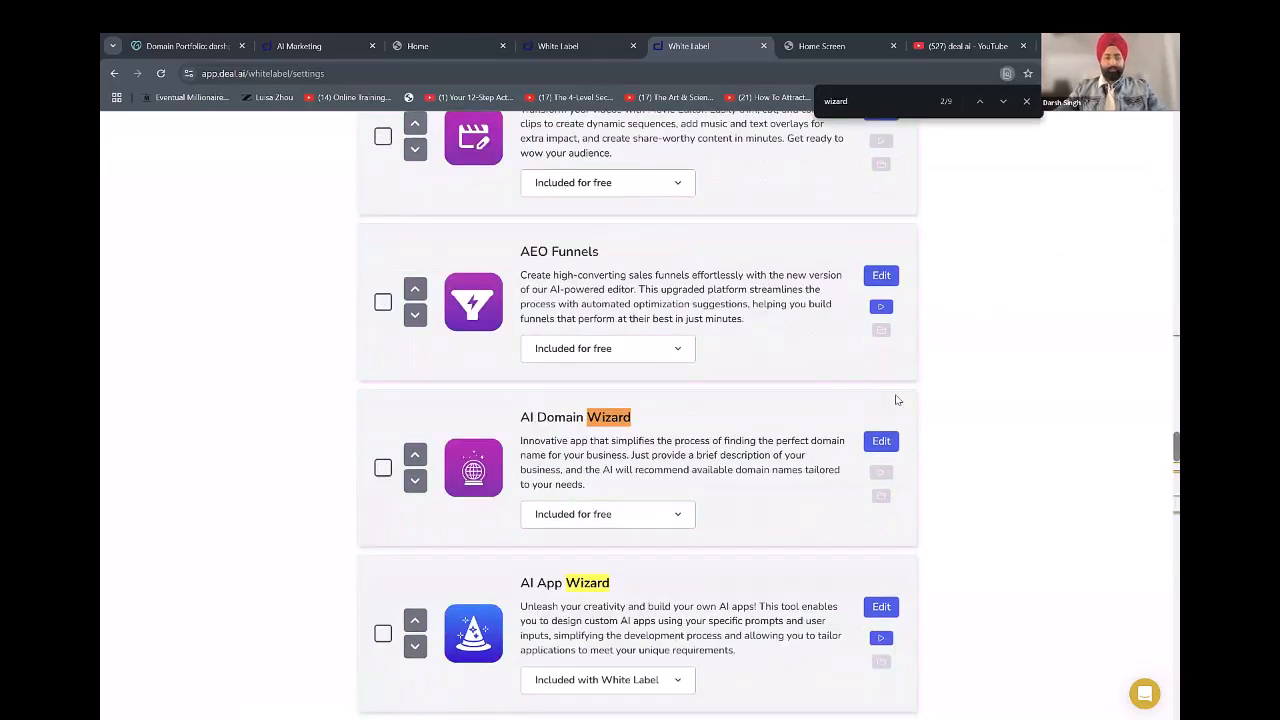
Activate the AI App Wizard app for the white label site and set its price to $9.99 / month.
{"action": "left_click", "coordinate": [566, 618]}
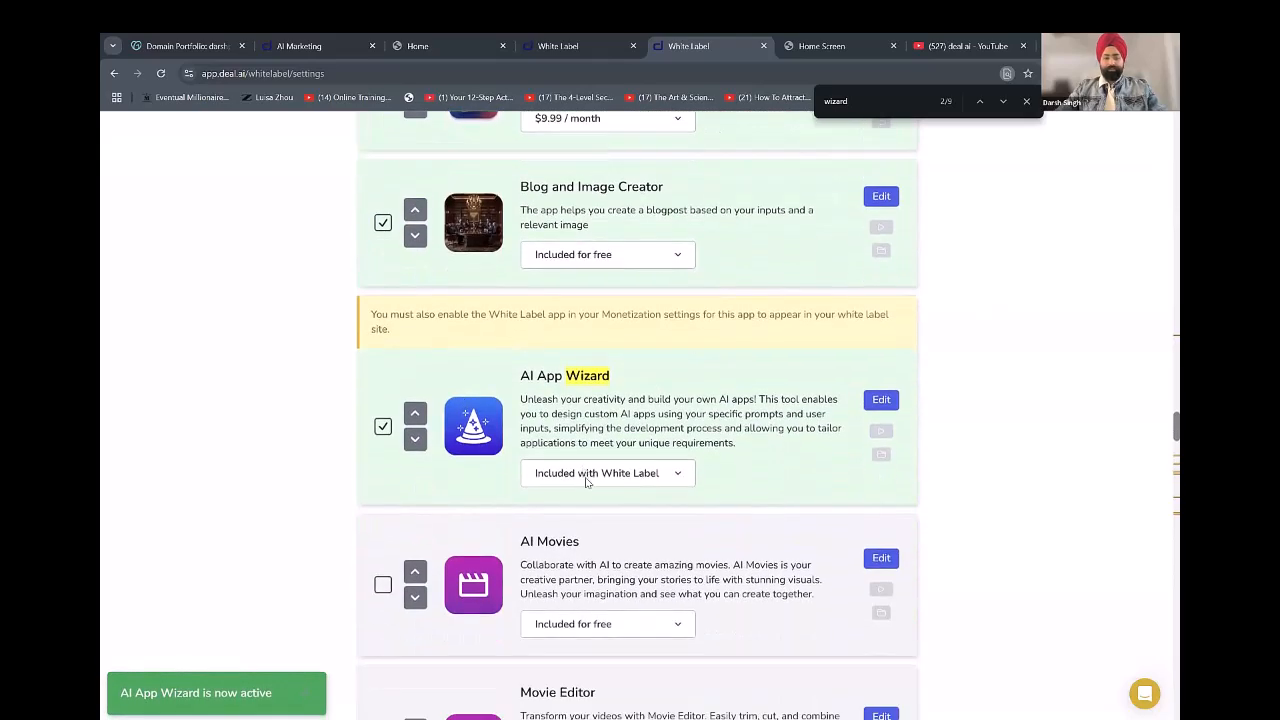
{"action": "left_click", "coordinate": [586, 473]}
{"action": "left_click", "coordinate": [595, 323]}
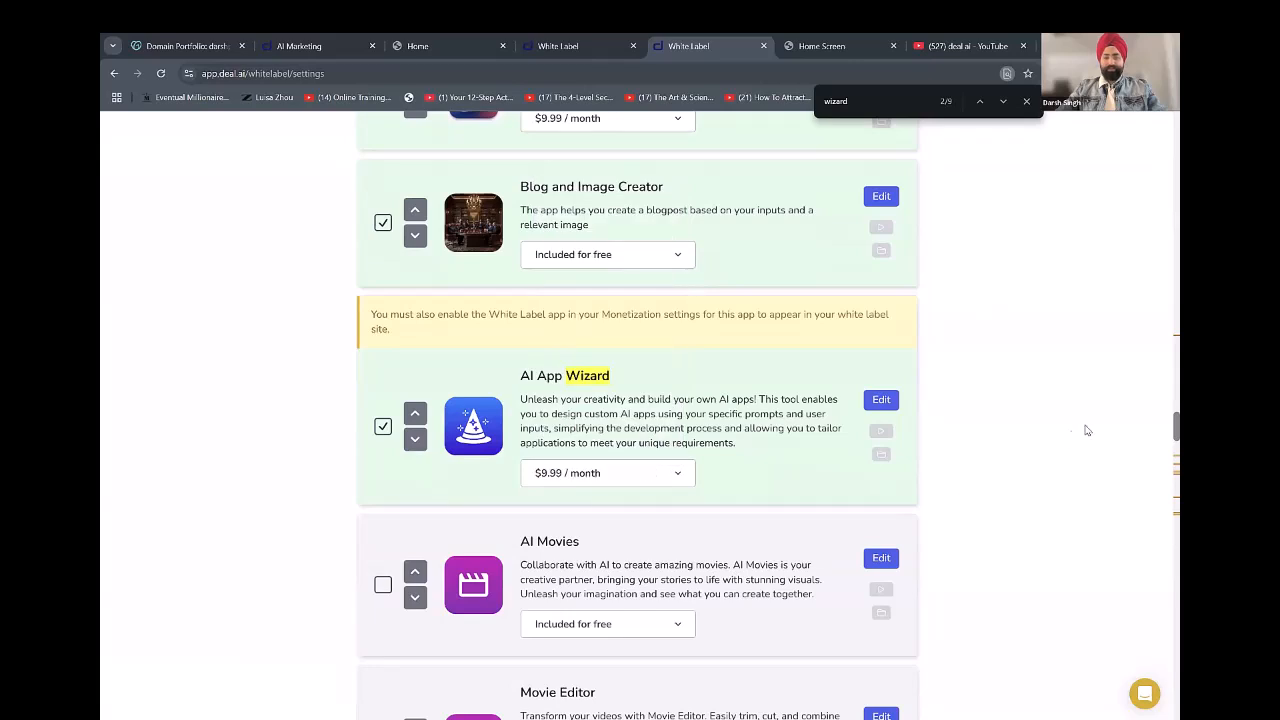
Find the AI Domain Wizard among the "wizard" matches and activate it for the white label site.
{"action": "key", "text": "Return"}
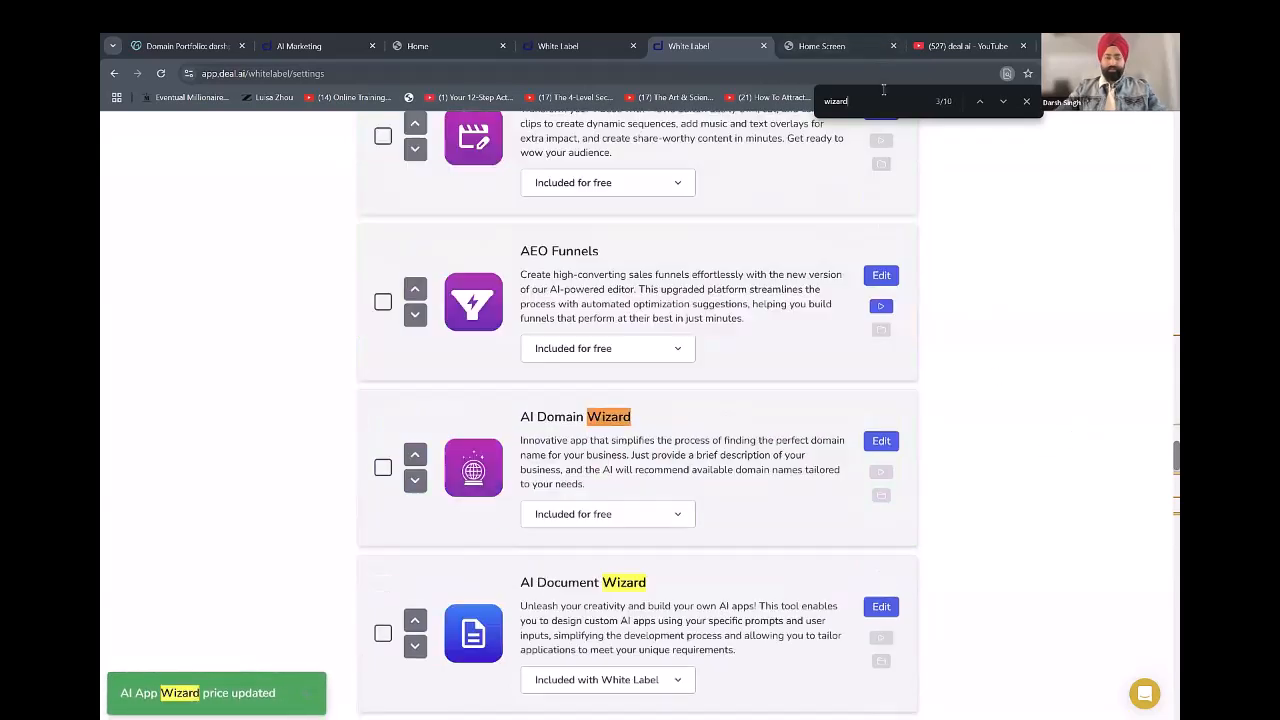
{"action": "left_click", "coordinate": [614, 513]}
{"action": "key", "text": "Return"}
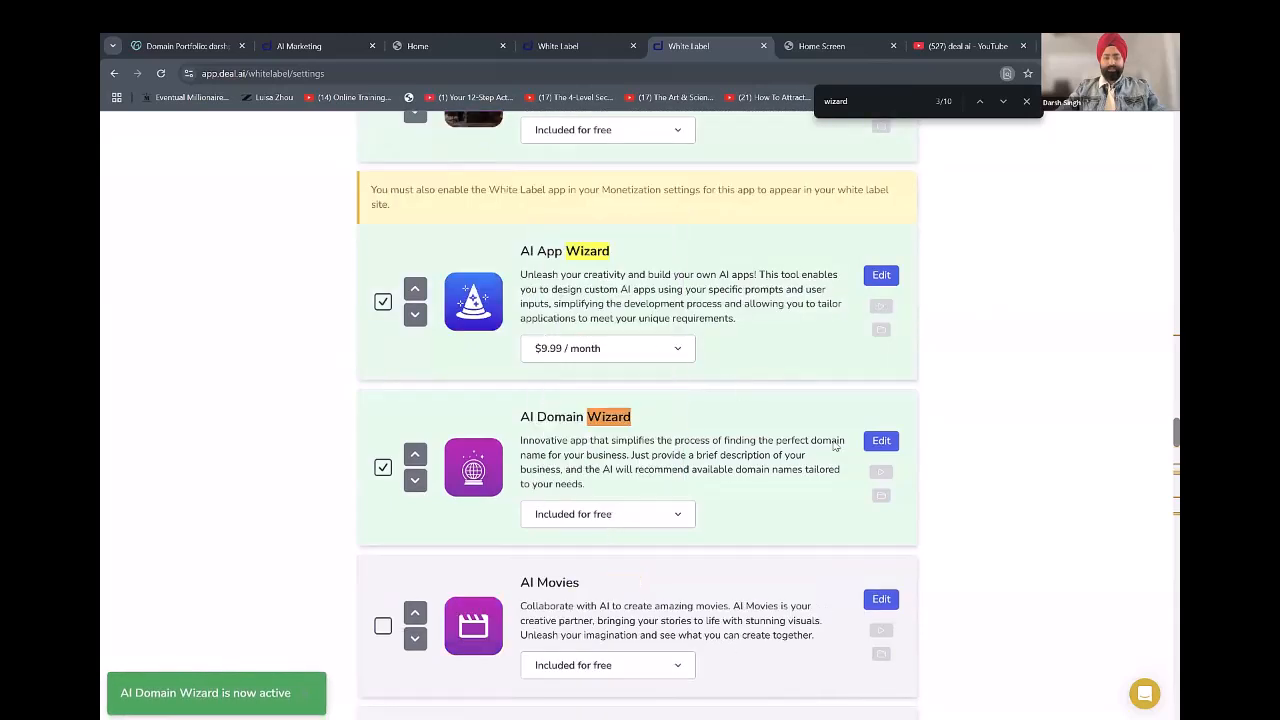
Reload the white label site's home screen and look through the apps available under the changed role.
{"action": "left_click", "coordinate": [820, 46]}
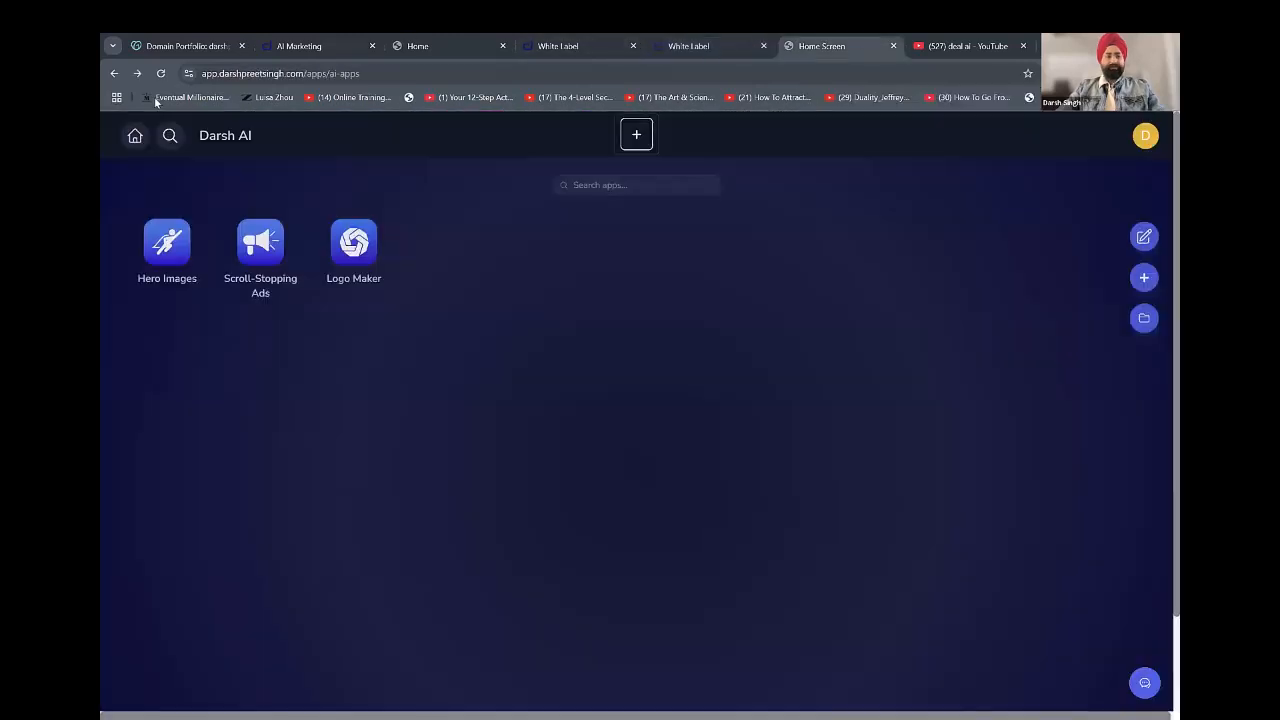
{"action": "left_click", "coordinate": [161, 74]}
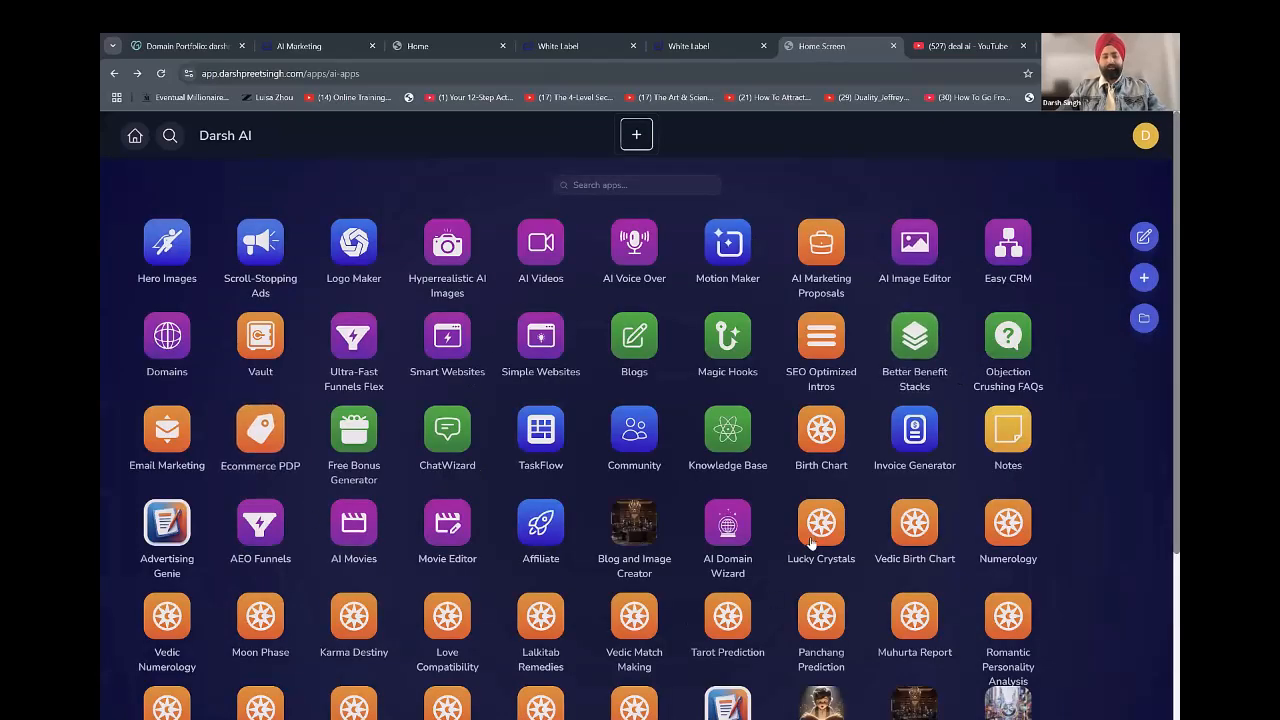
{"action": "scroll", "coordinate": [787, 575], "scroll_direction": "down", "scroll_amount": 3}
{"action": "scroll", "coordinate": [723, 591], "scroll_direction": "up", "scroll_amount": 3}
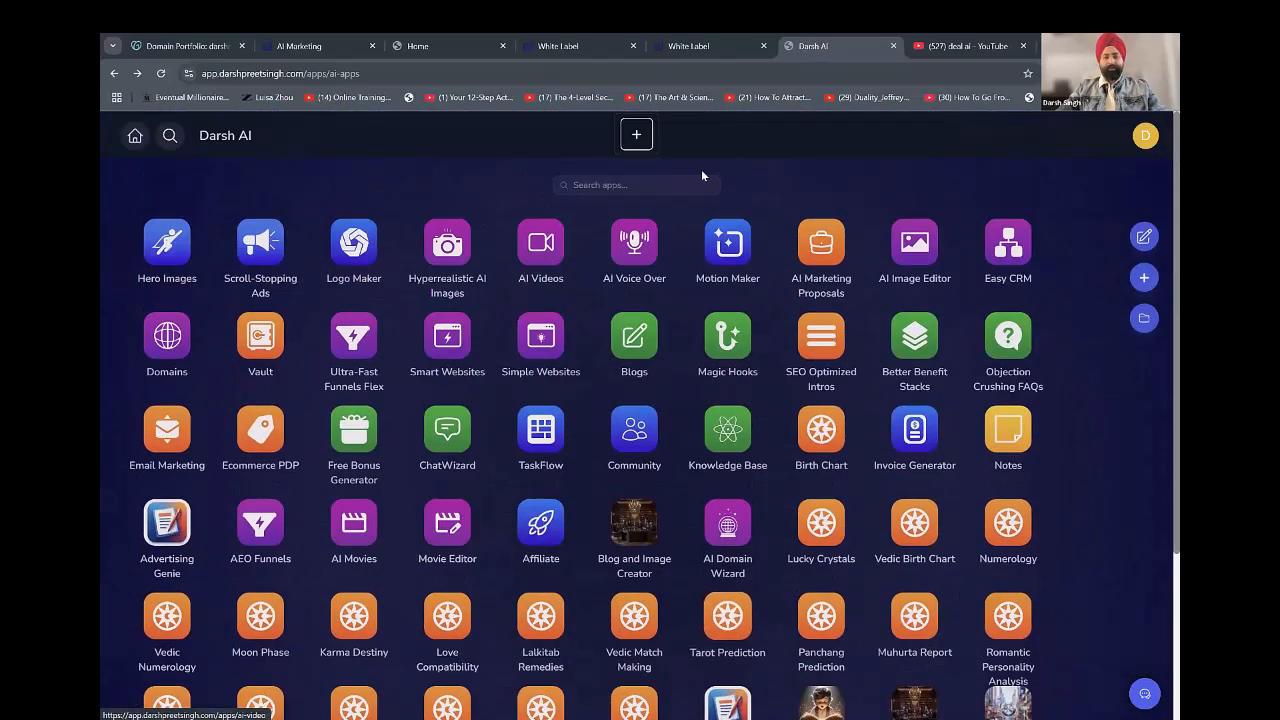
Open the AI Domain Wizard on the white label site, view its unlock offer, and return to the app list.
{"action": "left_click", "coordinate": [667, 40]}
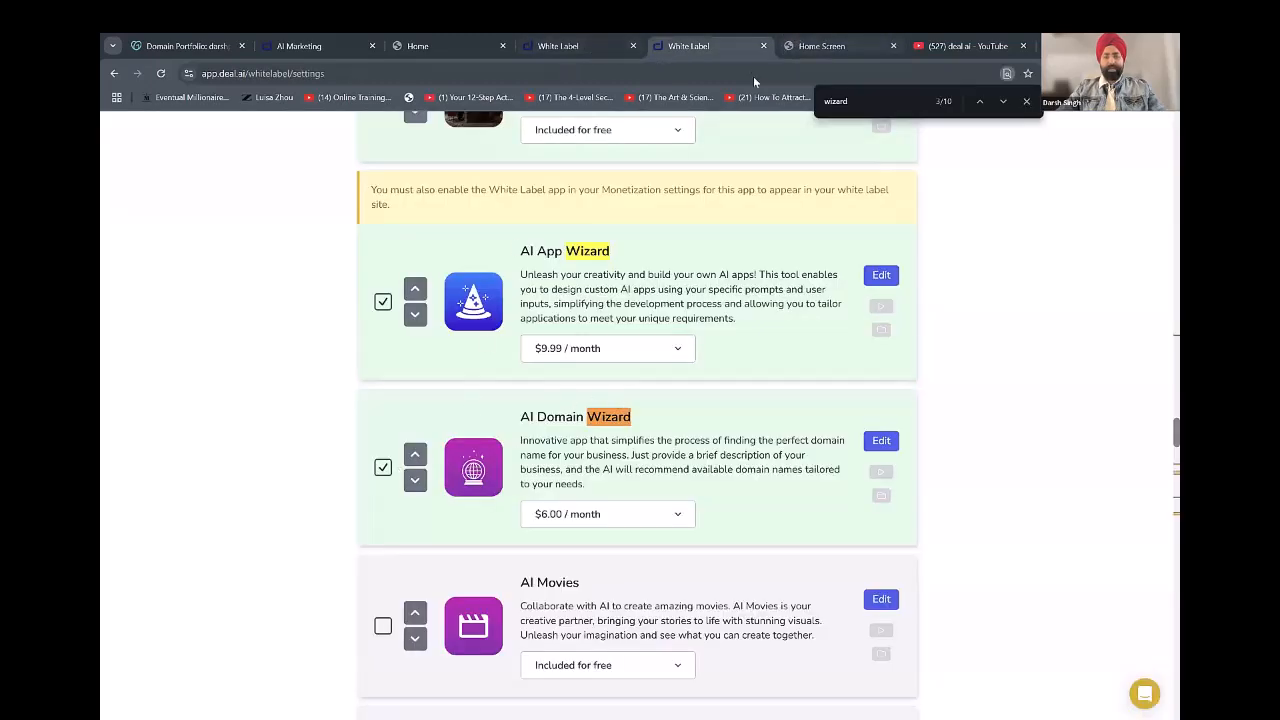
{"action": "left_click", "coordinate": [820, 46]}
{"action": "left_click", "coordinate": [590, 185]}
{"action": "type", "text": "domain-generator"}
{"action": "left_click", "coordinate": [297, 247]}
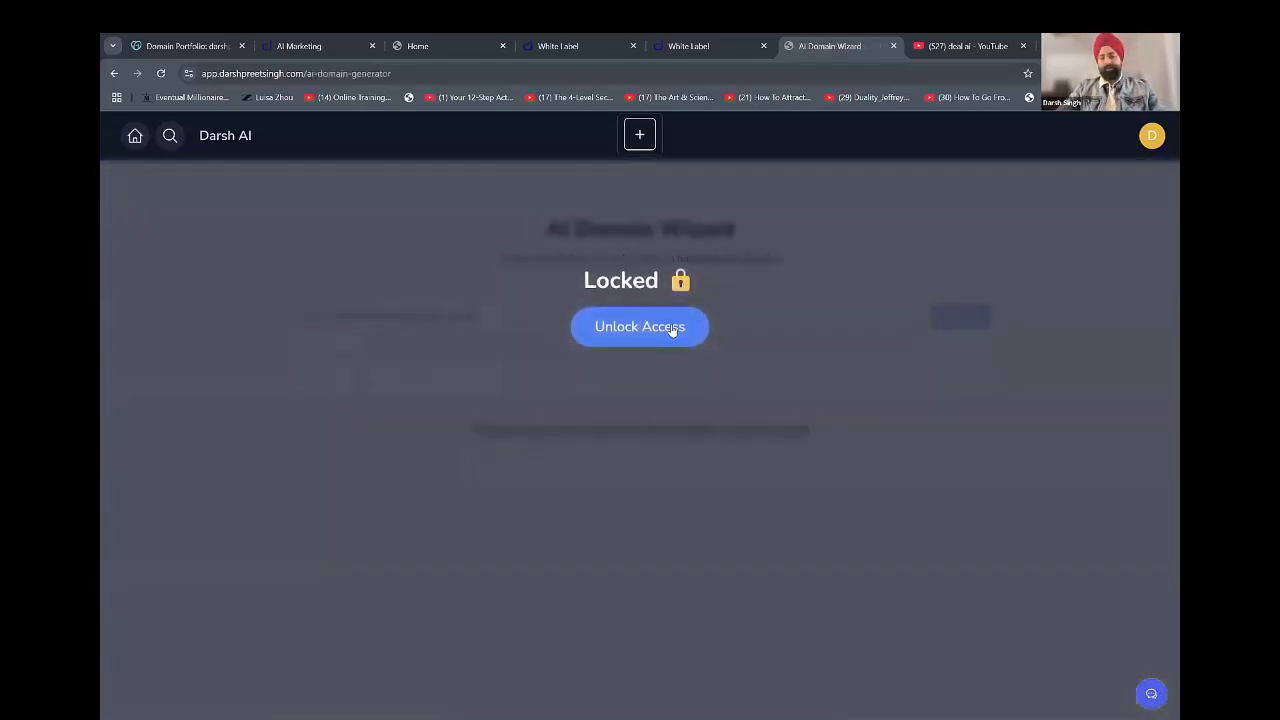
{"action": "left_click", "coordinate": [672, 328]}
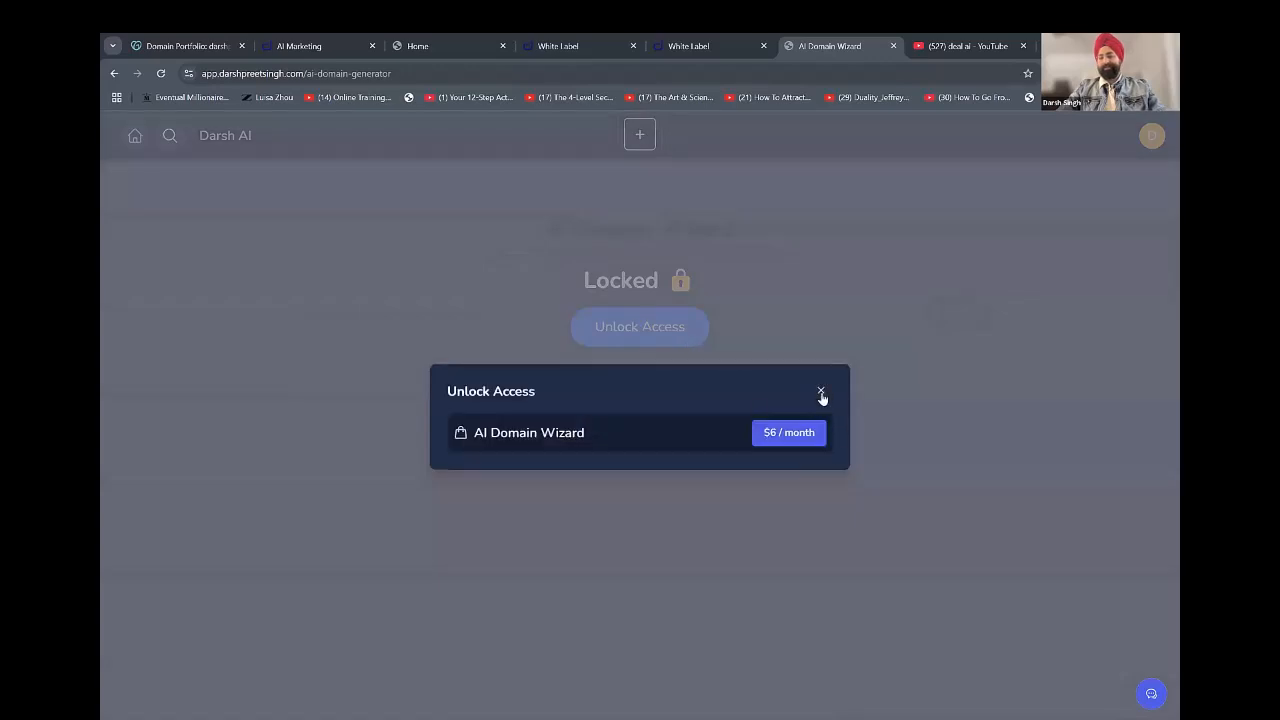
{"action": "left_click", "coordinate": [821, 391]}
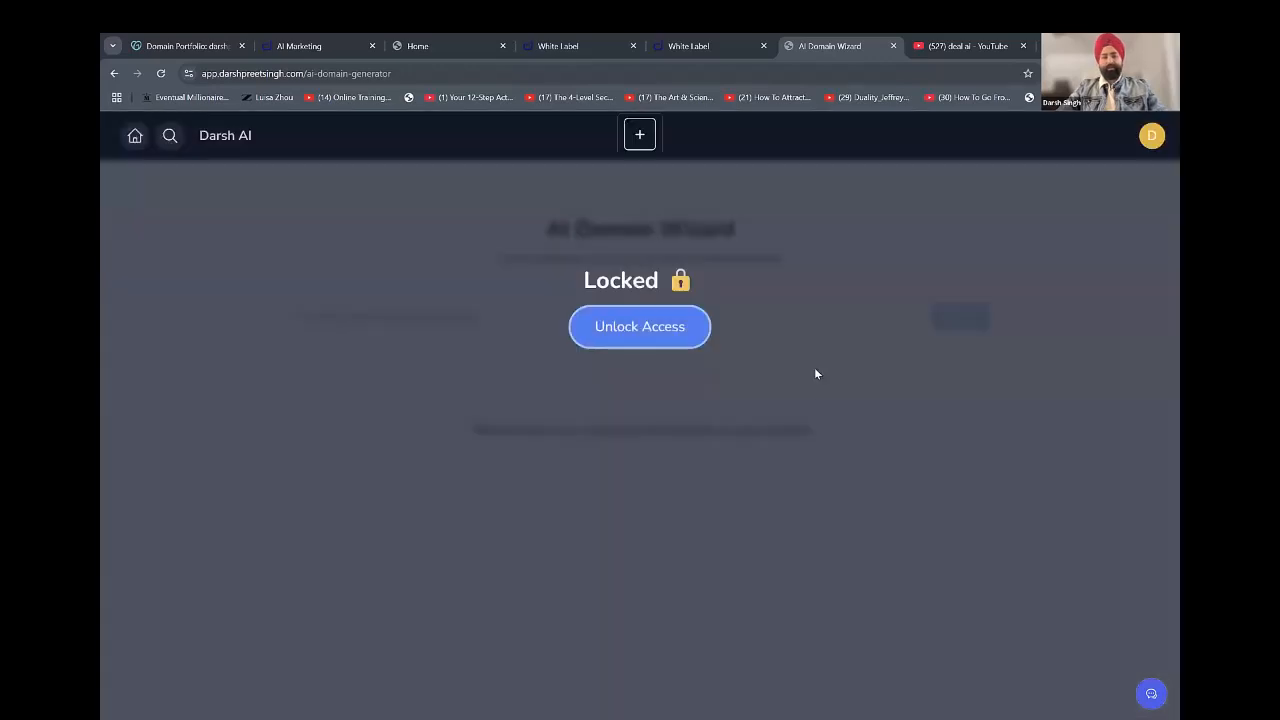
{"action": "left_click", "coordinate": [115, 74]}
Return to the White Label user list and change the bootcamp user's role to Basic.
{"action": "left_click", "coordinate": [698, 40]}
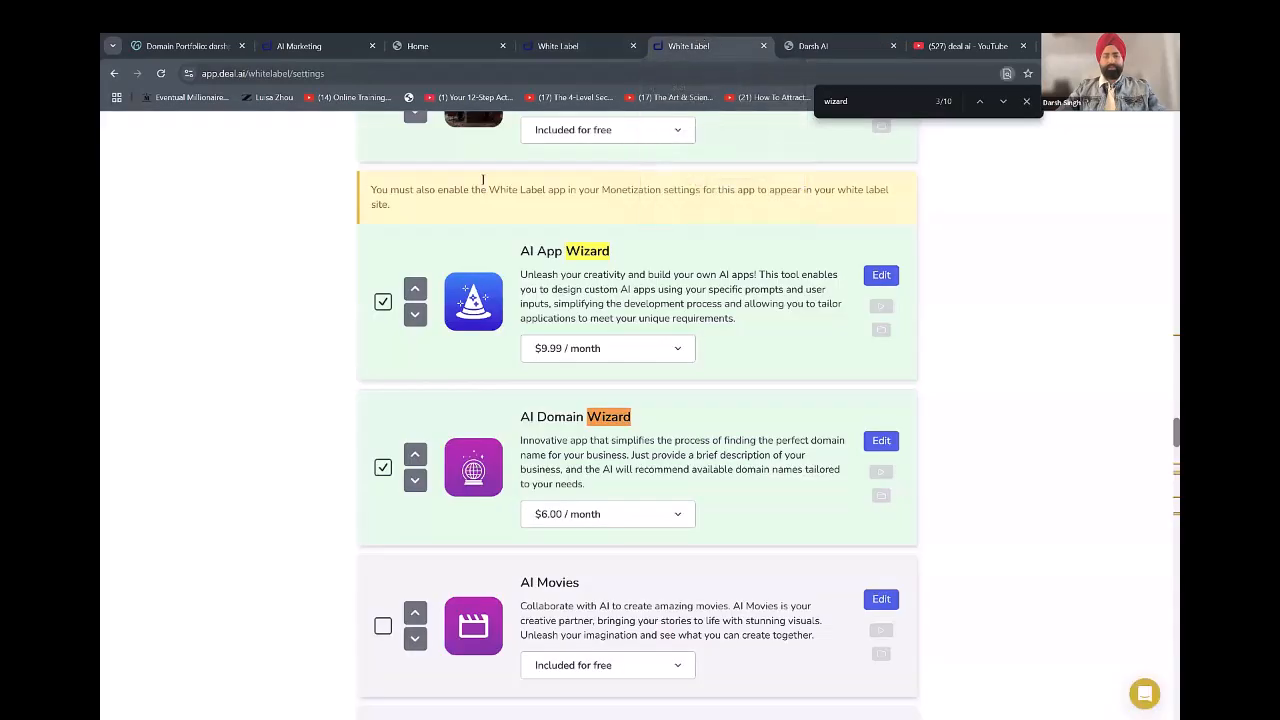
{"action": "scroll", "coordinate": [1163, 434], "scroll_direction": "up", "scroll_amount": 15}
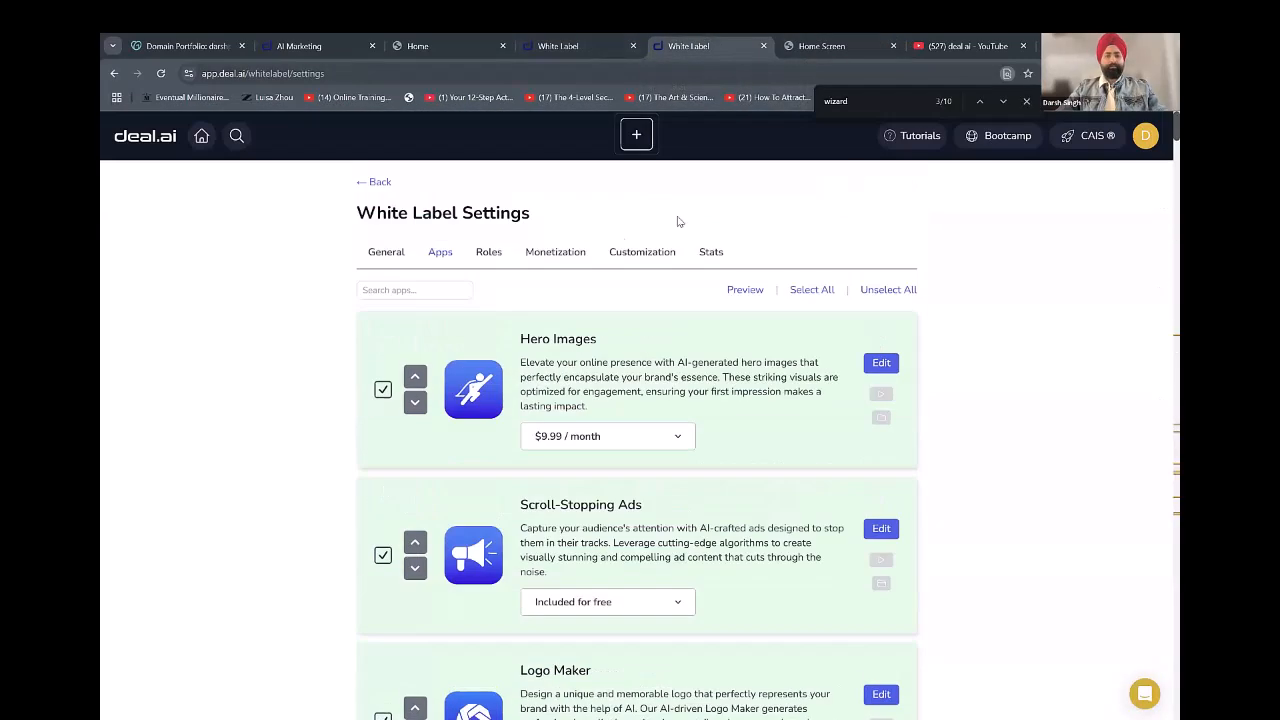
{"action": "left_click", "coordinate": [390, 257]}
{"action": "left_click", "coordinate": [380, 186]}
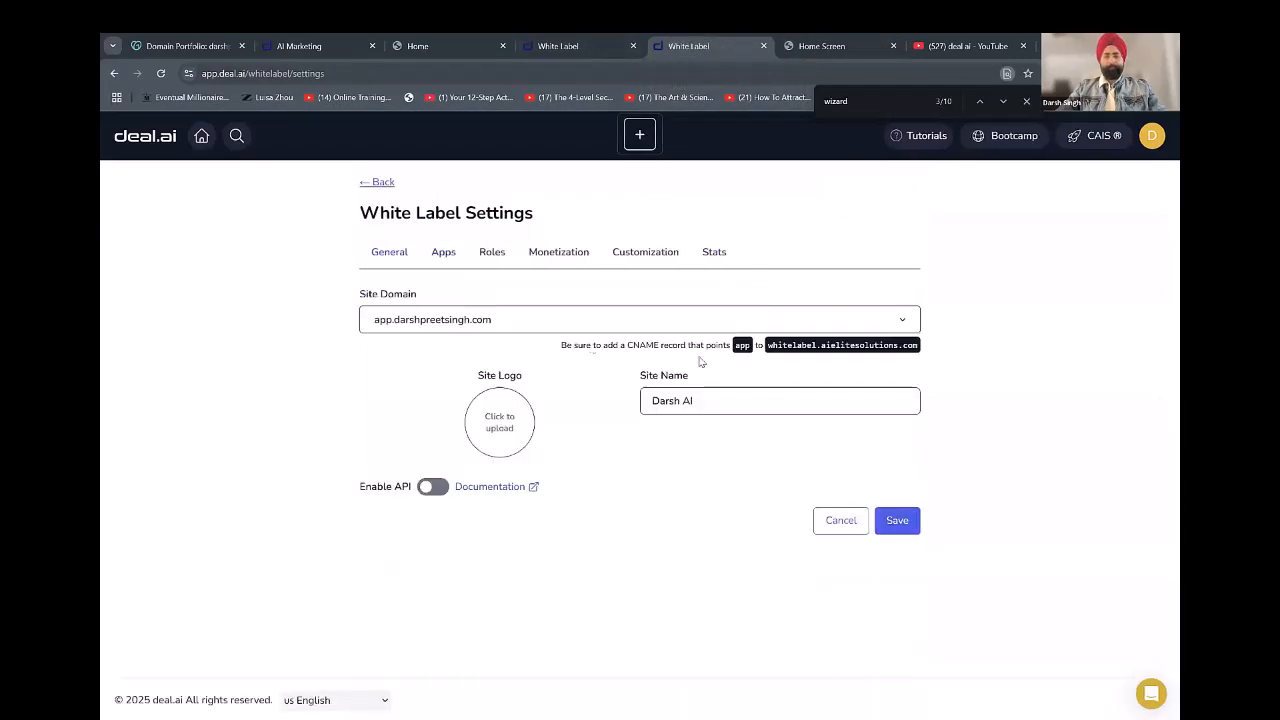
{"action": "left_click", "coordinate": [887, 298]}
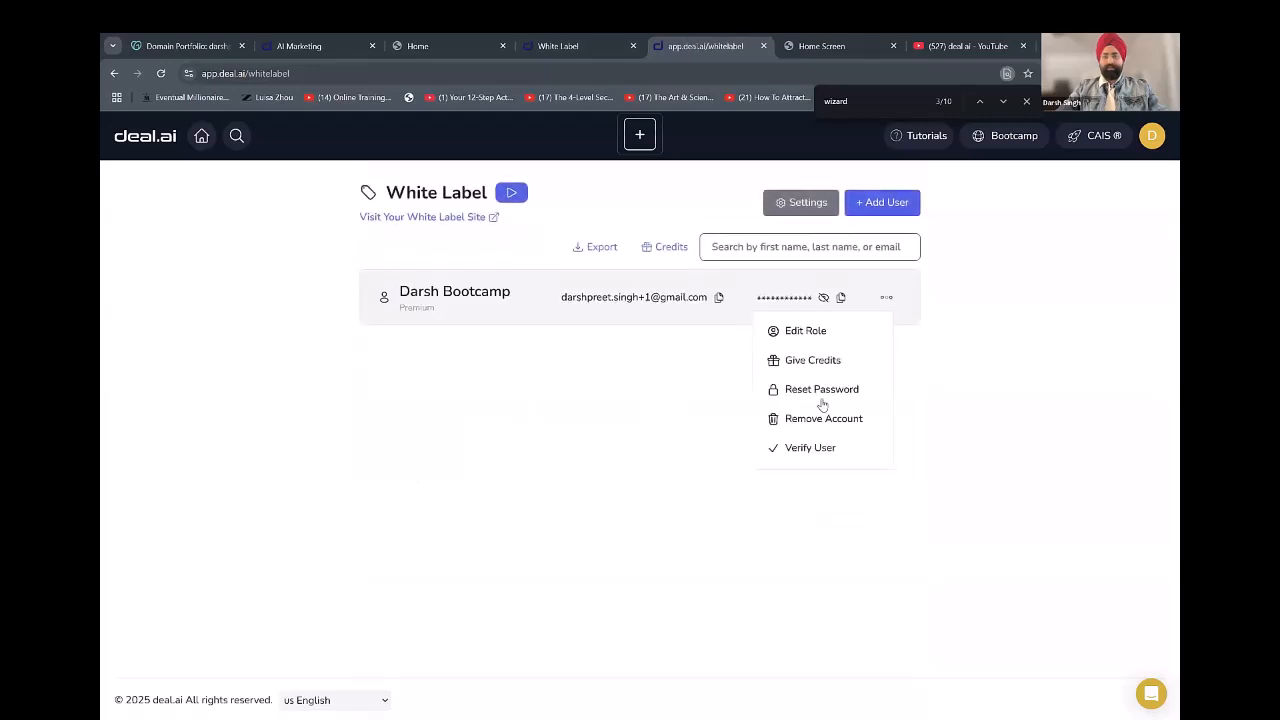
{"action": "left_click", "coordinate": [830, 332]}
{"action": "left_click", "coordinate": [577, 428]}
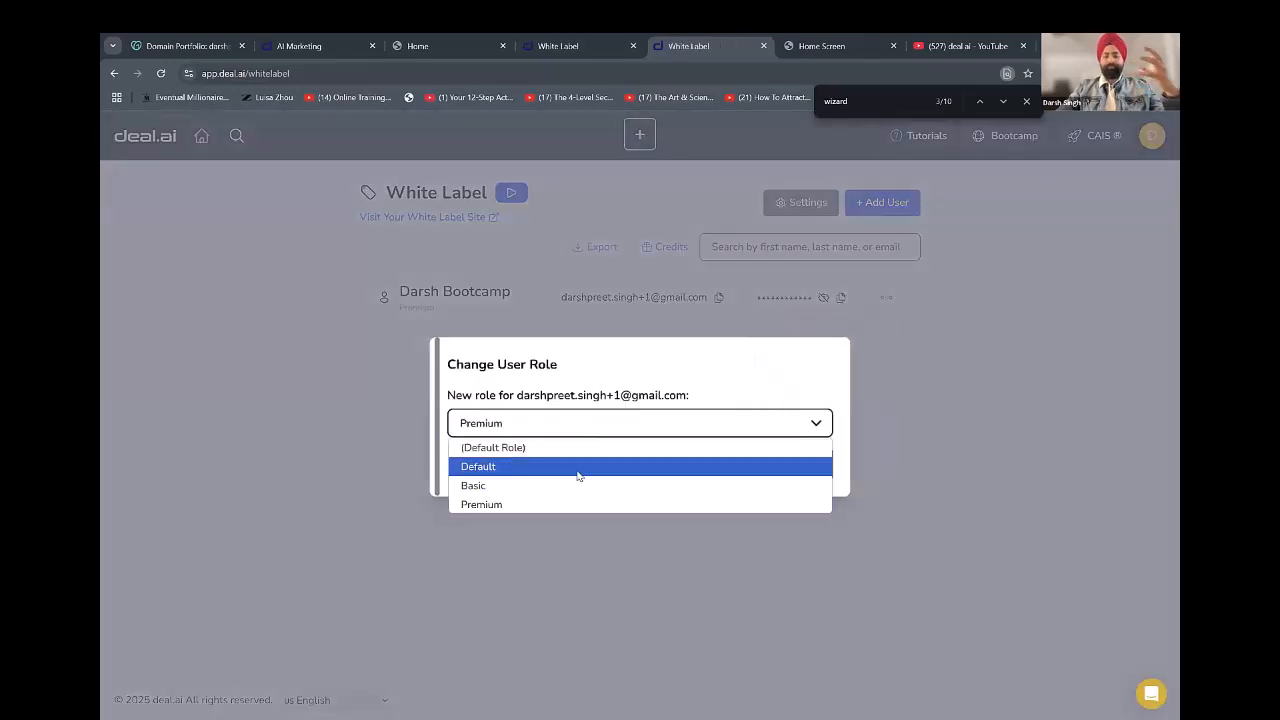
{"action": "left_click", "coordinate": [579, 484]}
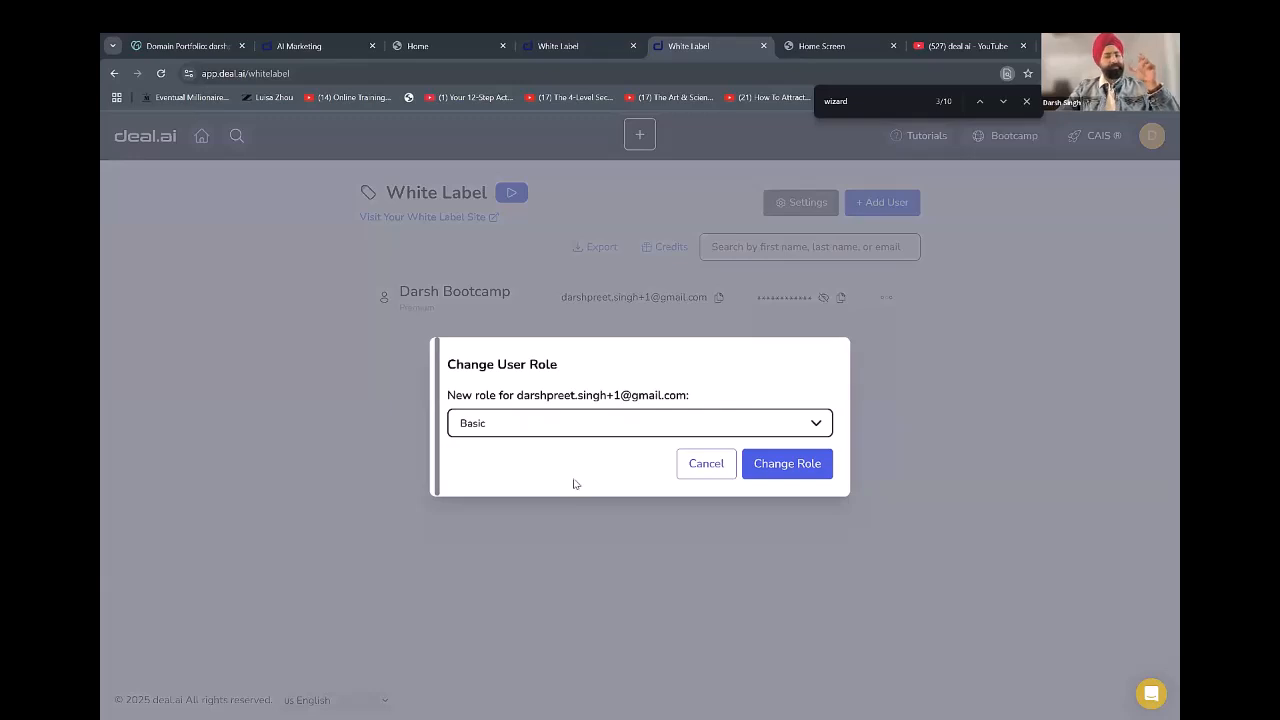
{"action": "left_click", "coordinate": [790, 463]}
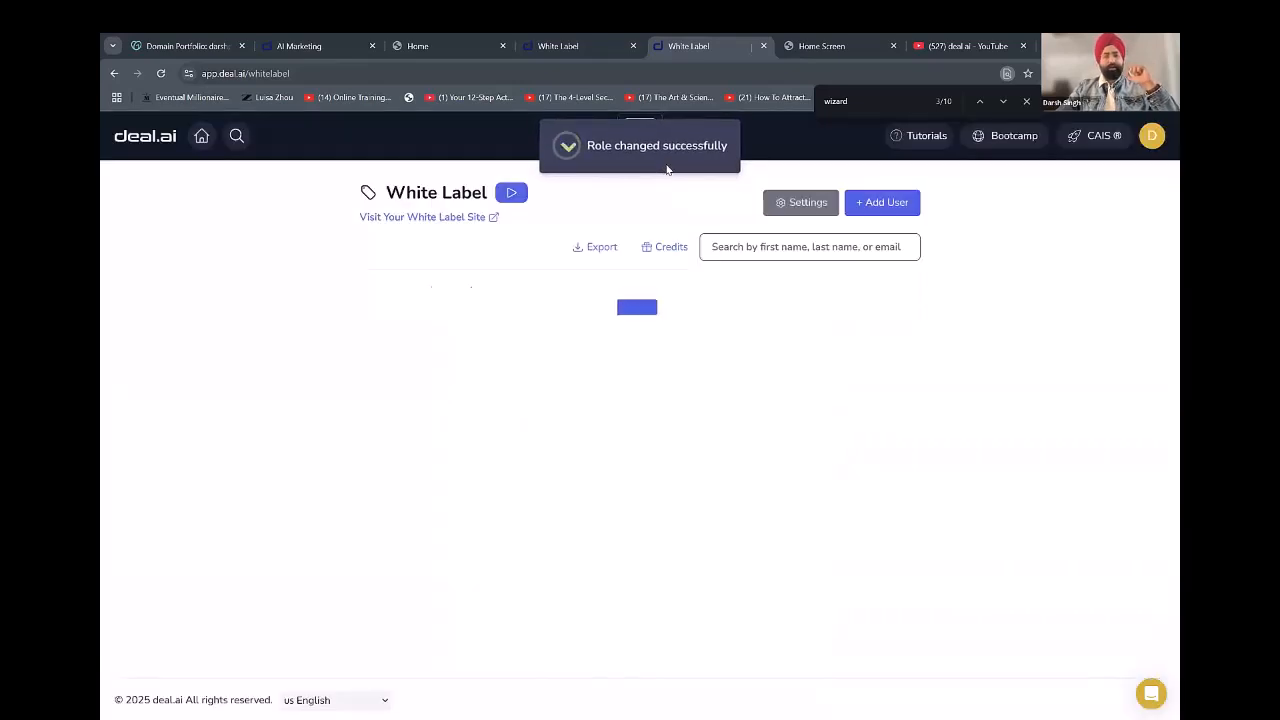
Reload the white label site's apps page to check it under the Basic role, then return to White Label management.
{"action": "left_click", "coordinate": [805, 45]}
{"action": "left_click", "coordinate": [160, 73]}
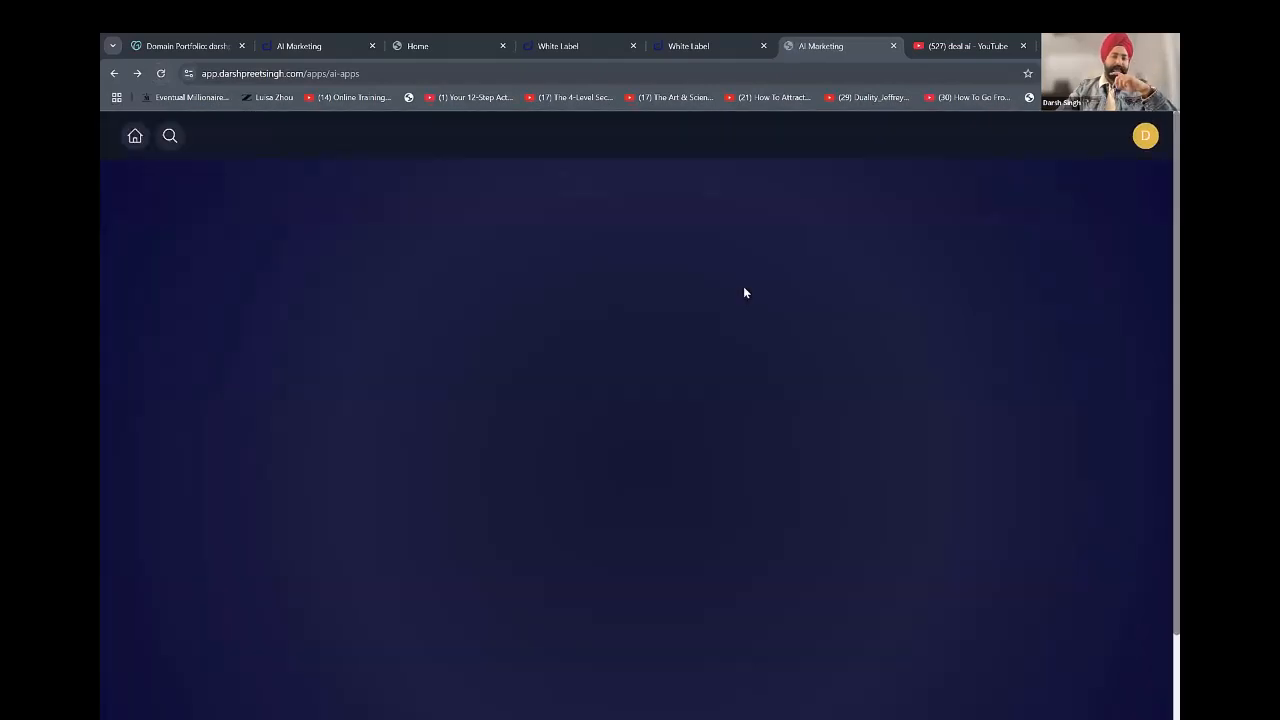
{"action": "left_click", "coordinate": [674, 36]}
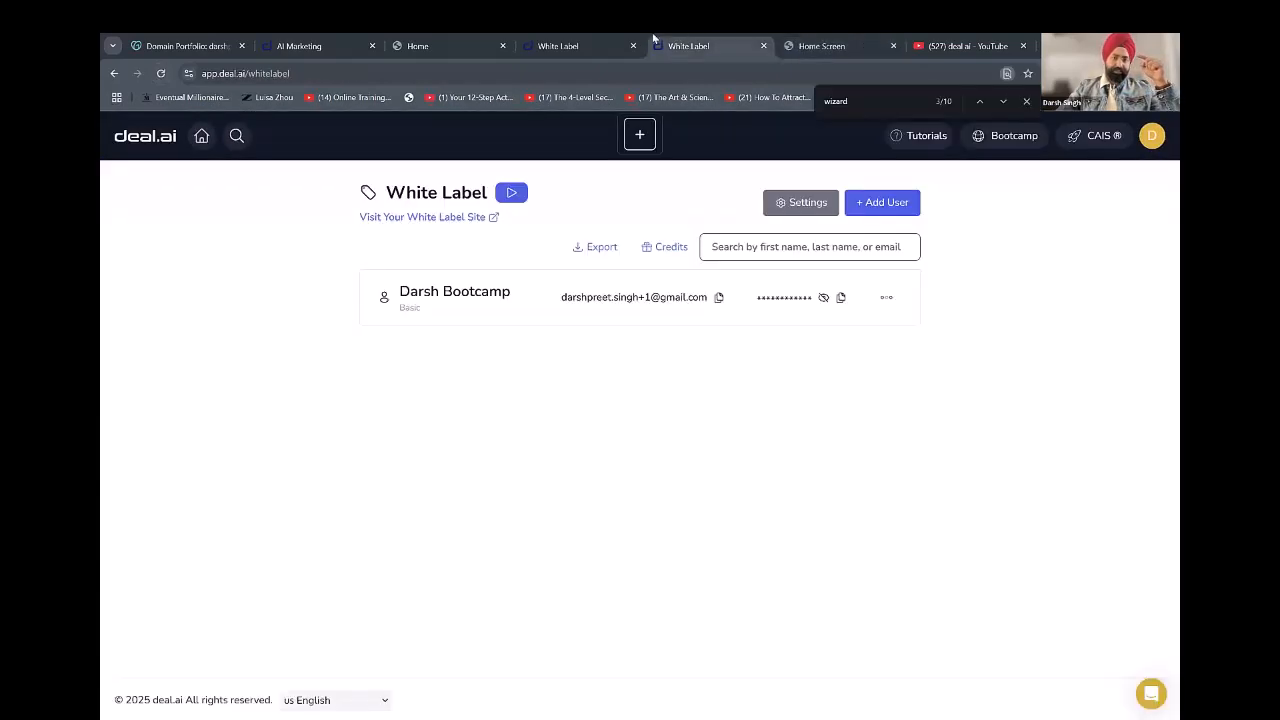
Enable the White Label App among the monetizable apps in the White Label Settings.
{"action": "left_click", "coordinate": [815, 209]}
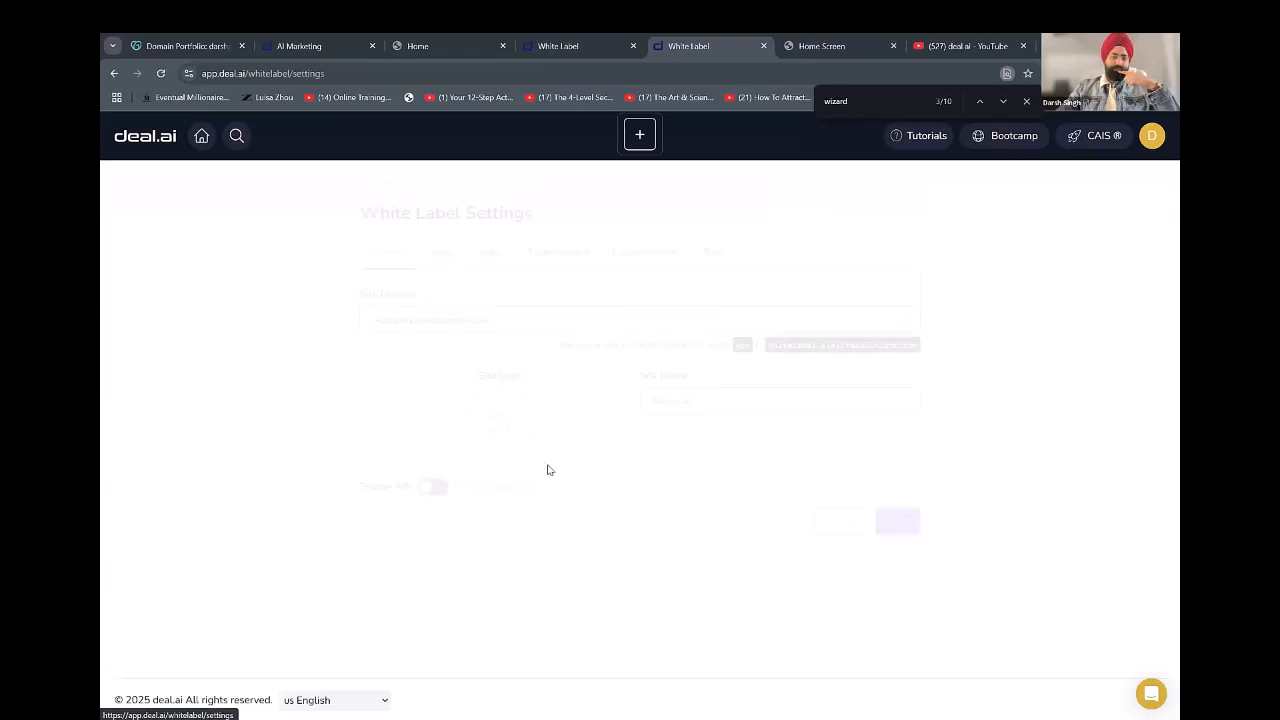
{"action": "left_click", "coordinate": [441, 252]}
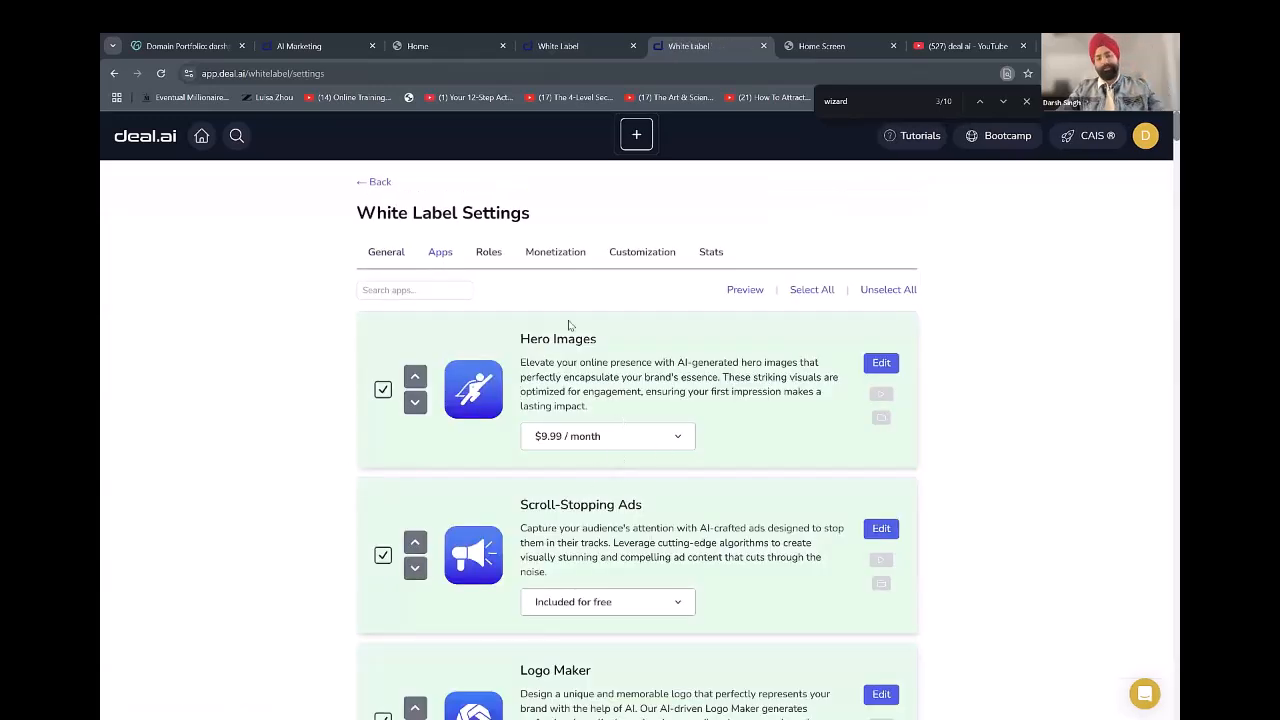
{"action": "left_click", "coordinate": [552, 258]}
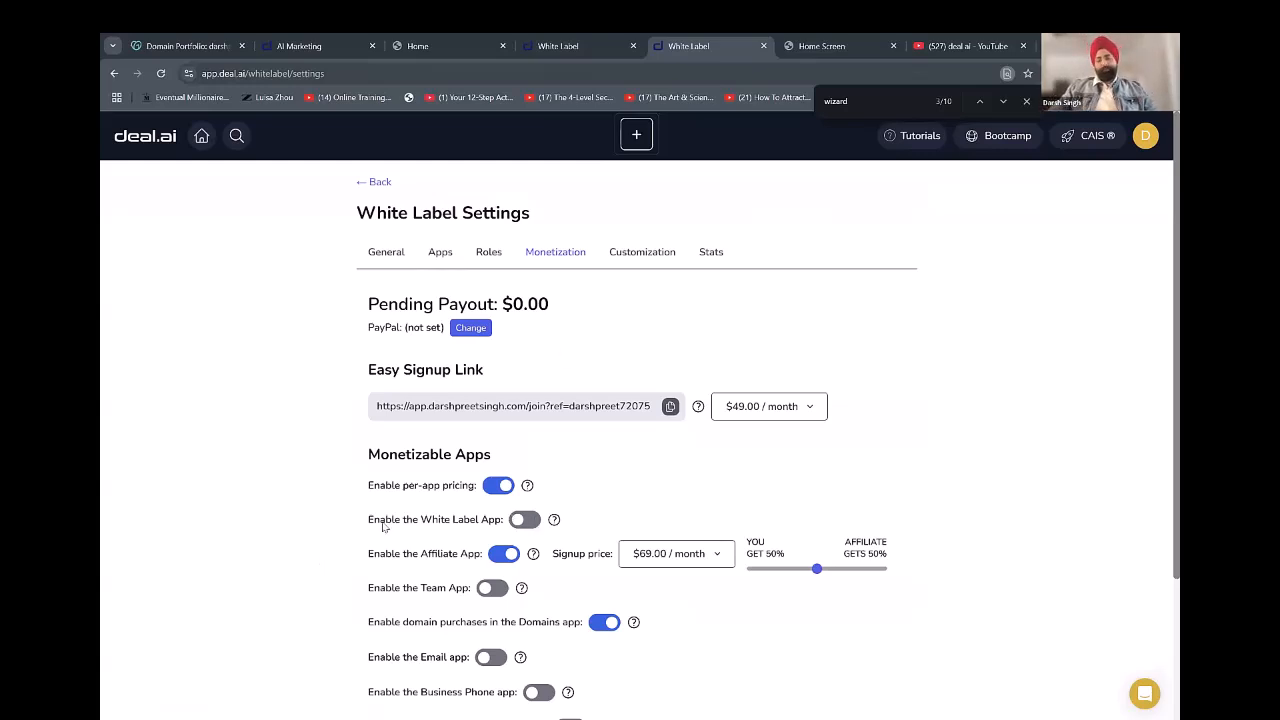
{"action": "triple_click", "coordinate": [500, 521]}
{"action": "left_click", "coordinate": [440, 521]}
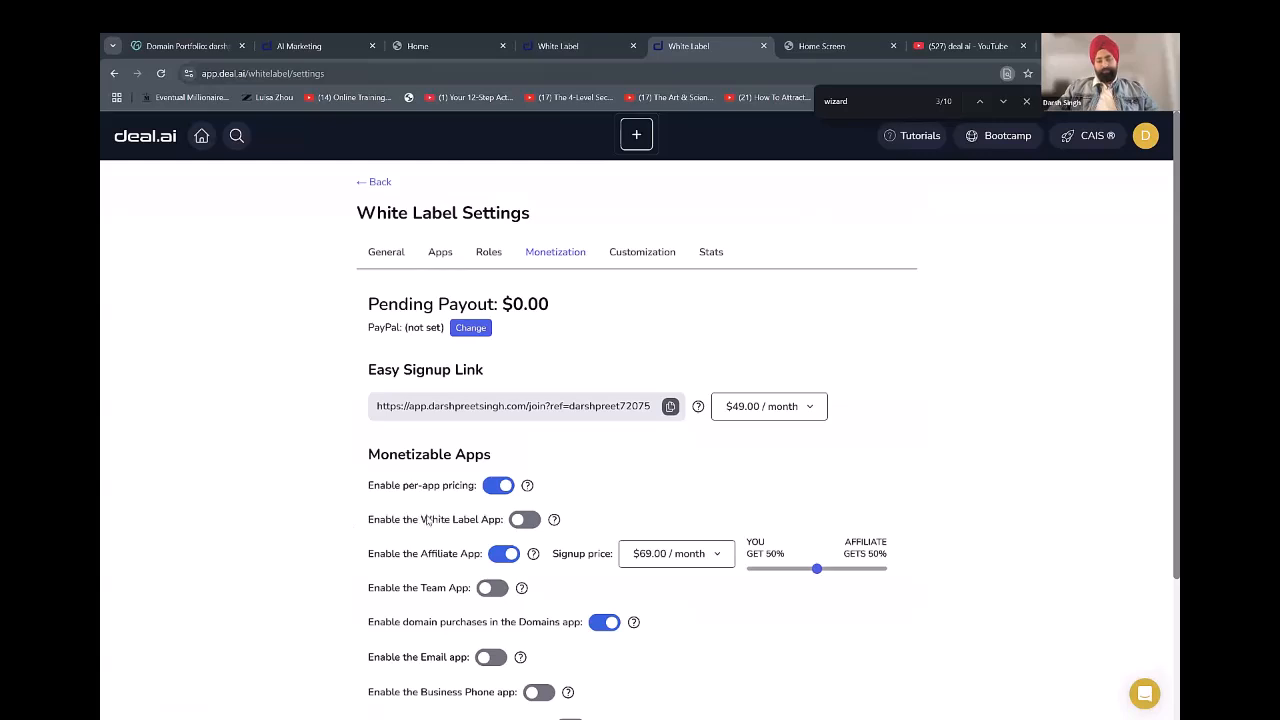
{"action": "scroll", "coordinate": [410, 525], "scroll_direction": "down", "scroll_amount": 1}
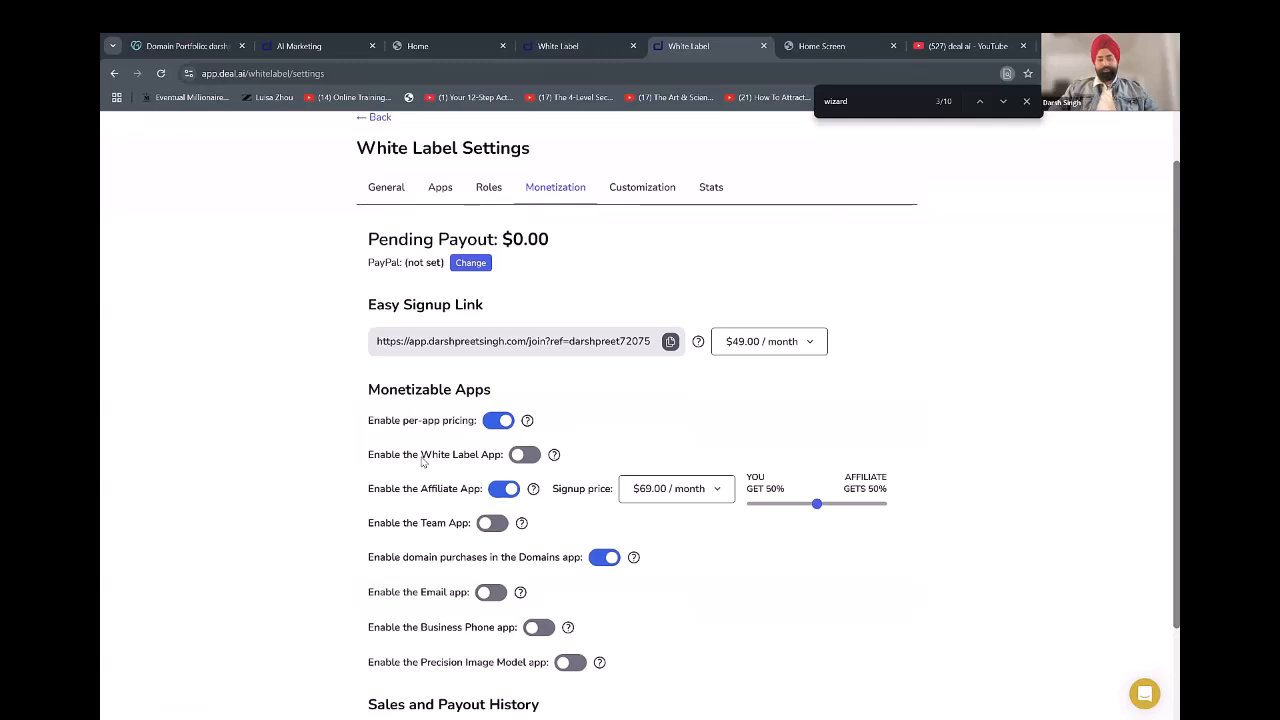
{"action": "left_click_drag", "start_coordinate": [372, 457], "coordinate": [461, 460]}
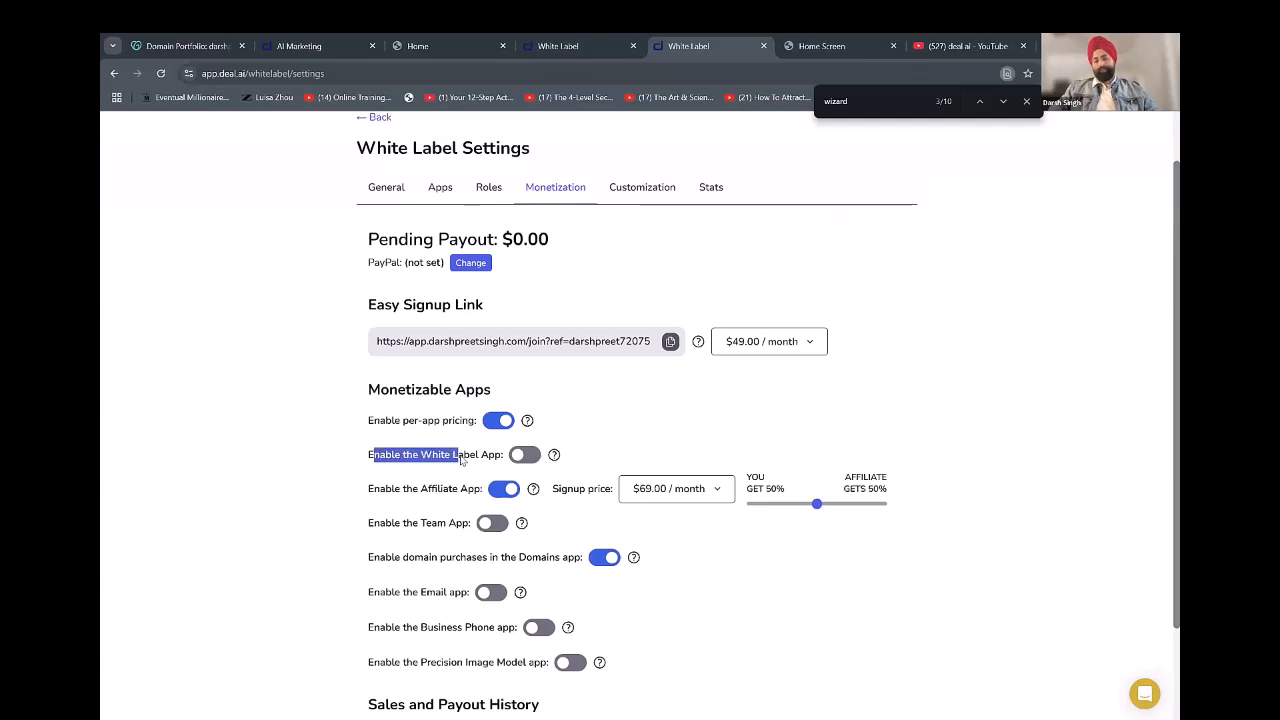
{"action": "left_click", "coordinate": [461, 459]}
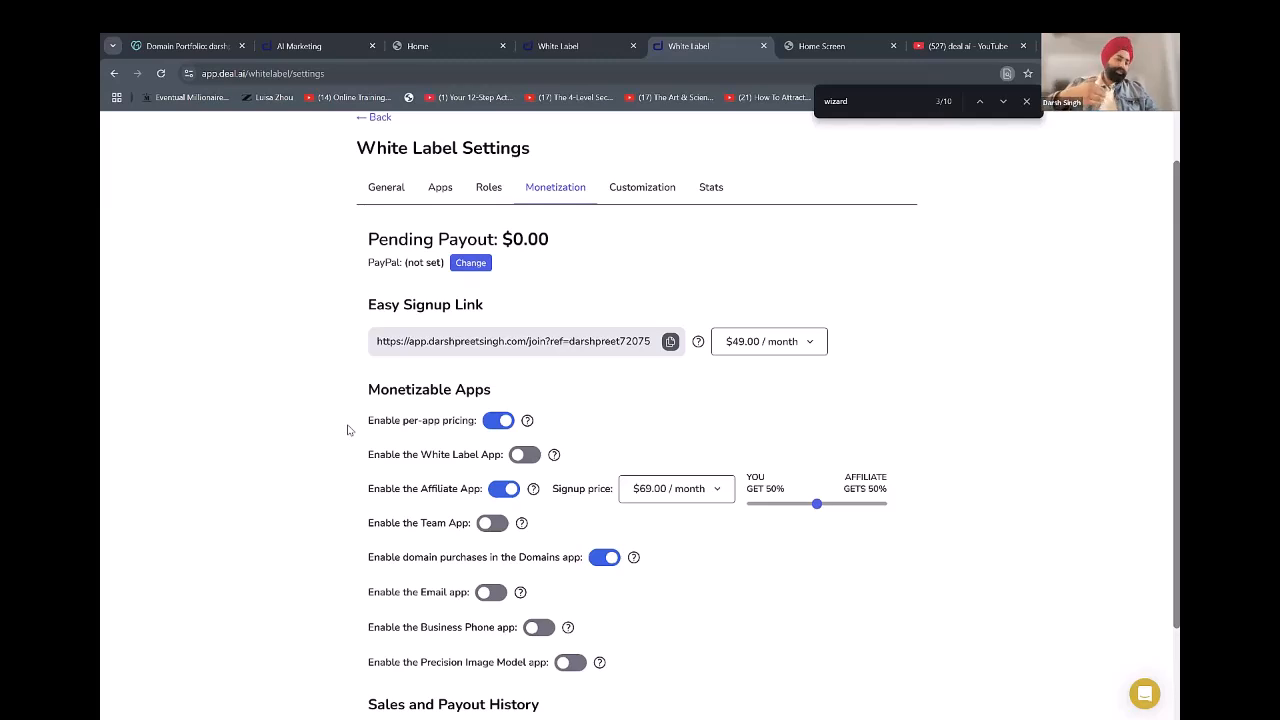
{"action": "left_click", "coordinate": [514, 457]}
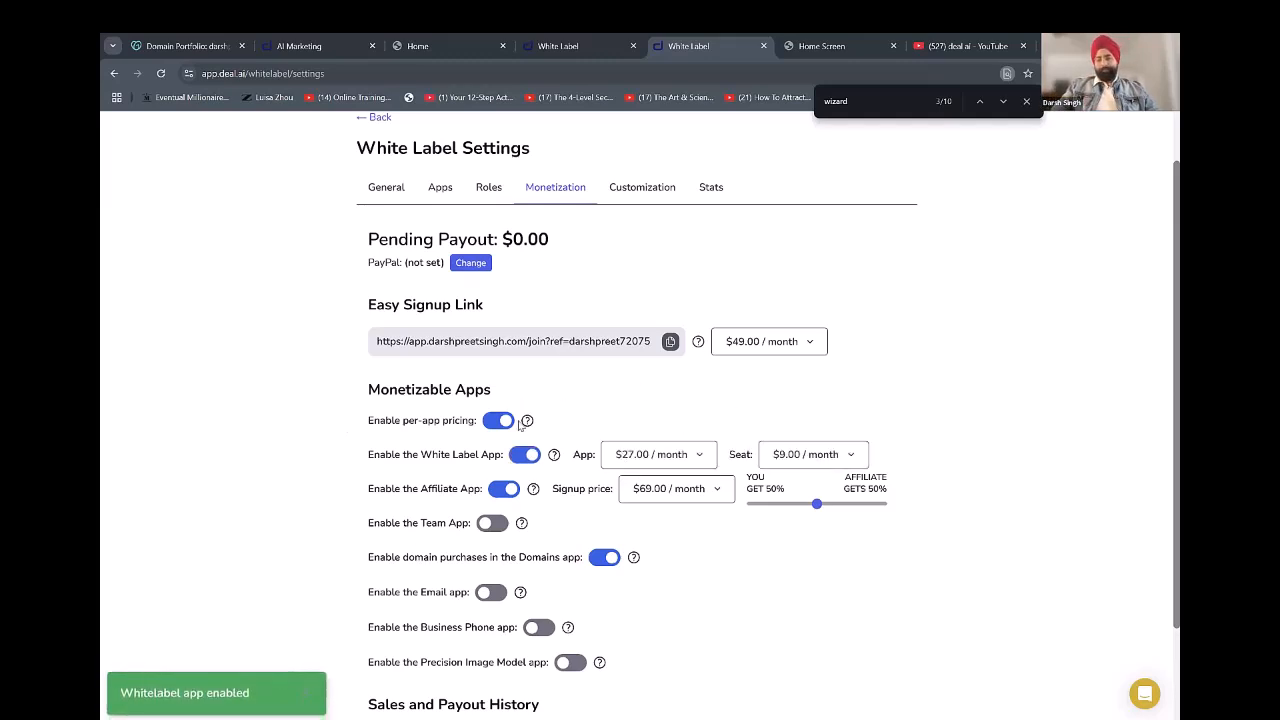
Review the monthly app and seat price options for the White Label App without changing them.
{"action": "left_click", "coordinate": [676, 455]}
{"action": "left_click", "coordinate": [676, 388]}
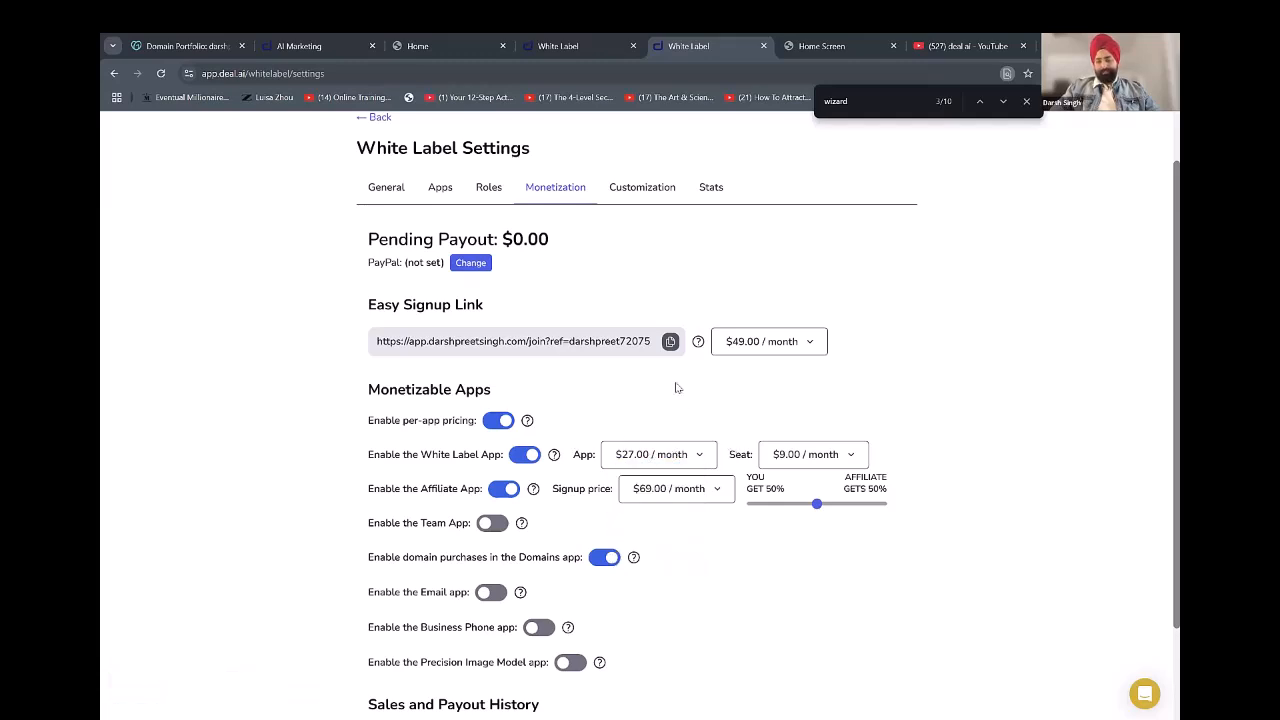
{"action": "left_click_drag", "start_coordinate": [375, 457], "coordinate": [493, 453]}
{"action": "left_click", "coordinate": [437, 454]}
{"action": "left_click", "coordinate": [814, 458]}
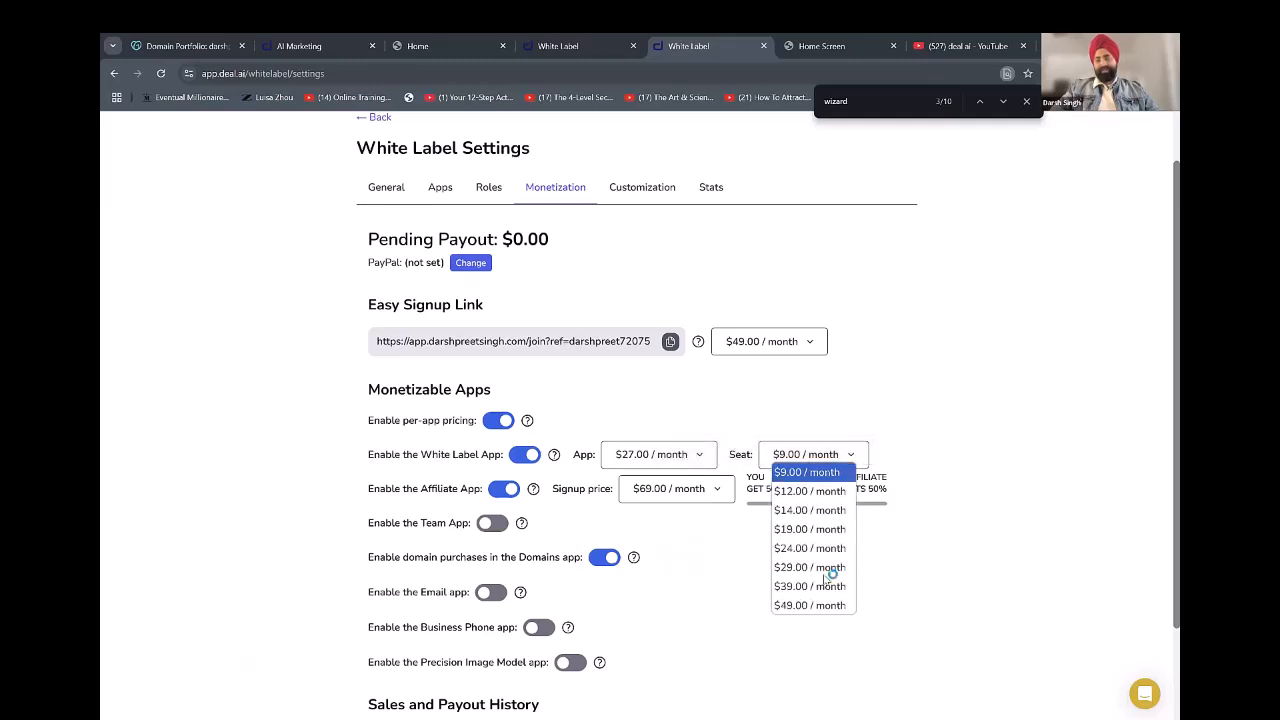
{"action": "left_click", "coordinate": [1005, 369]}
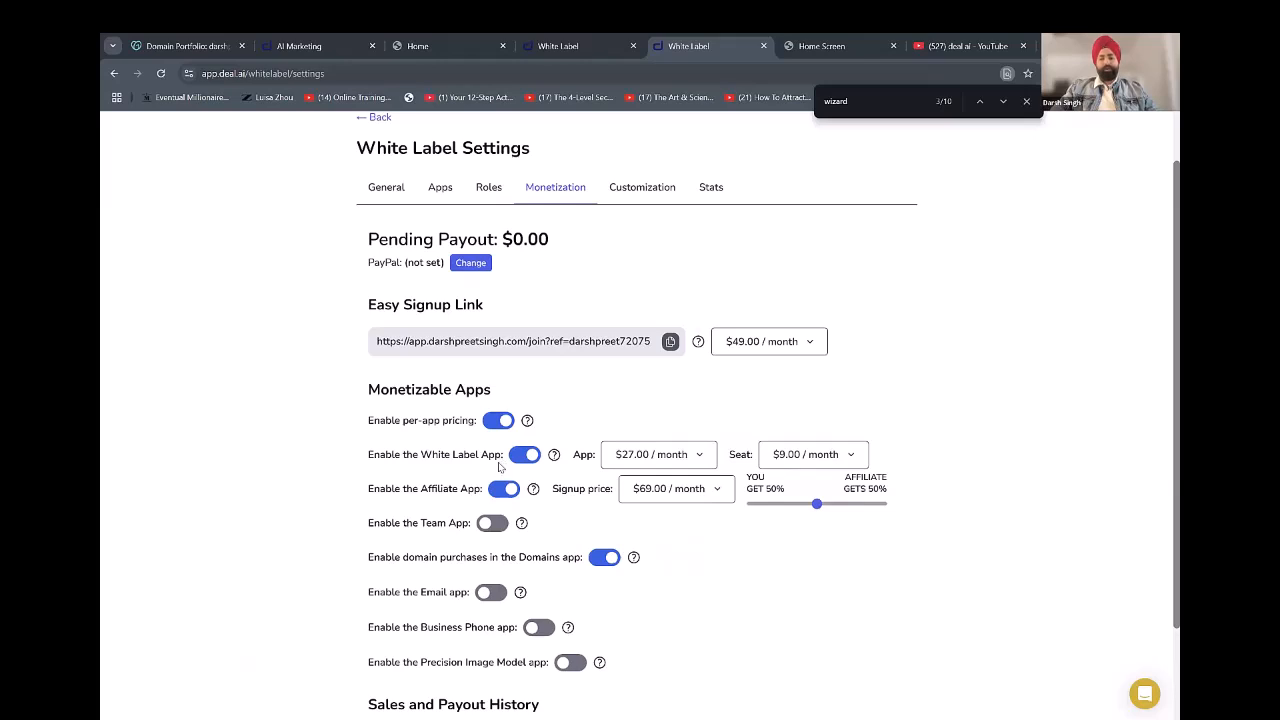
{"action": "left_click_drag", "start_coordinate": [495, 455], "coordinate": [355, 460]}
{"action": "left_click", "coordinate": [355, 460]}
Disable the Affiliate App among the monetizable apps and enable it again.
{"action": "scroll", "coordinate": [166, 470], "scroll_direction": "down", "scroll_amount": 1}
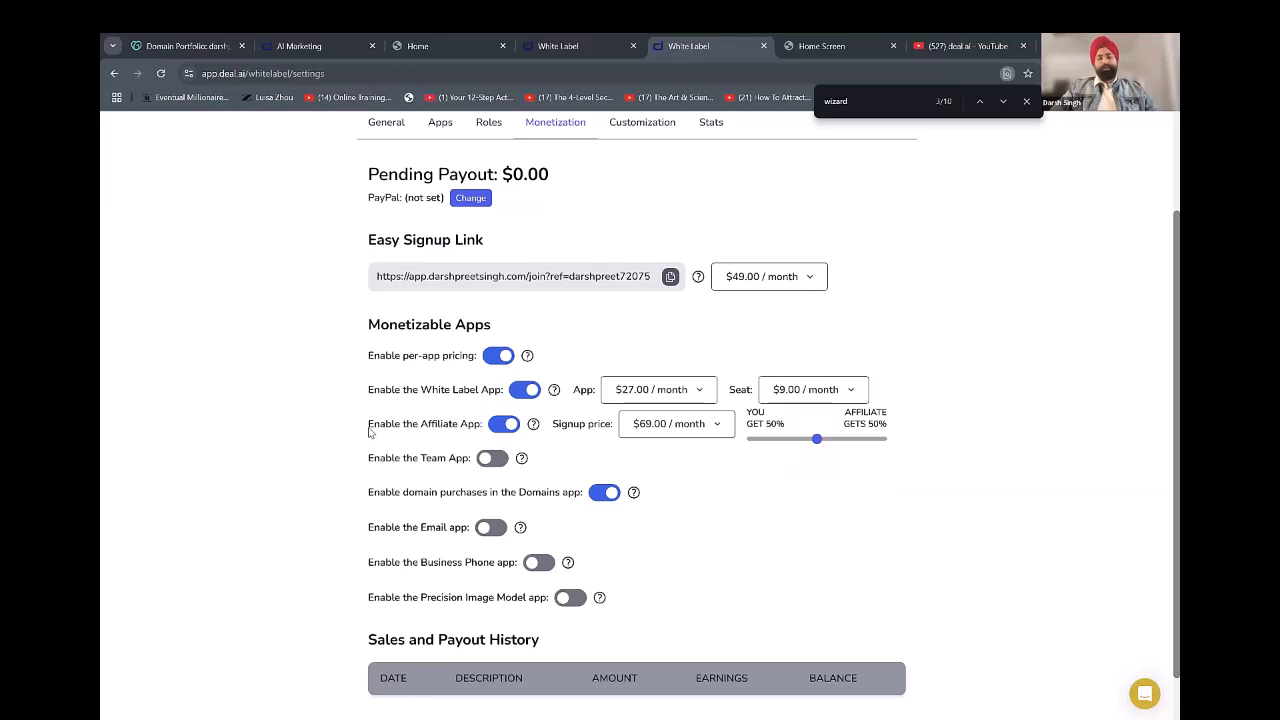
{"action": "left_click_drag", "start_coordinate": [372, 430], "coordinate": [484, 428]}
{"action": "left_click", "coordinate": [443, 429]}
{"action": "left_click_drag", "start_coordinate": [374, 428], "coordinate": [457, 433]}
{"action": "left_click", "coordinate": [446, 444]}
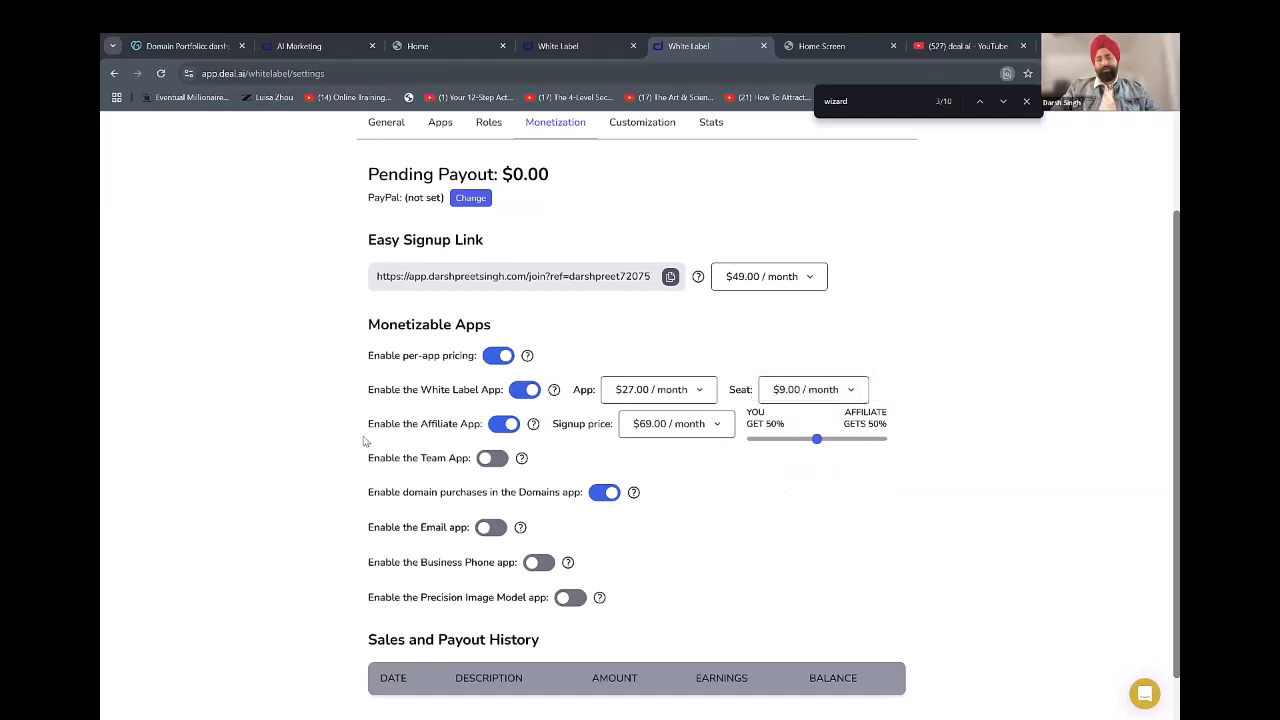
{"action": "left_click", "coordinate": [500, 428]}
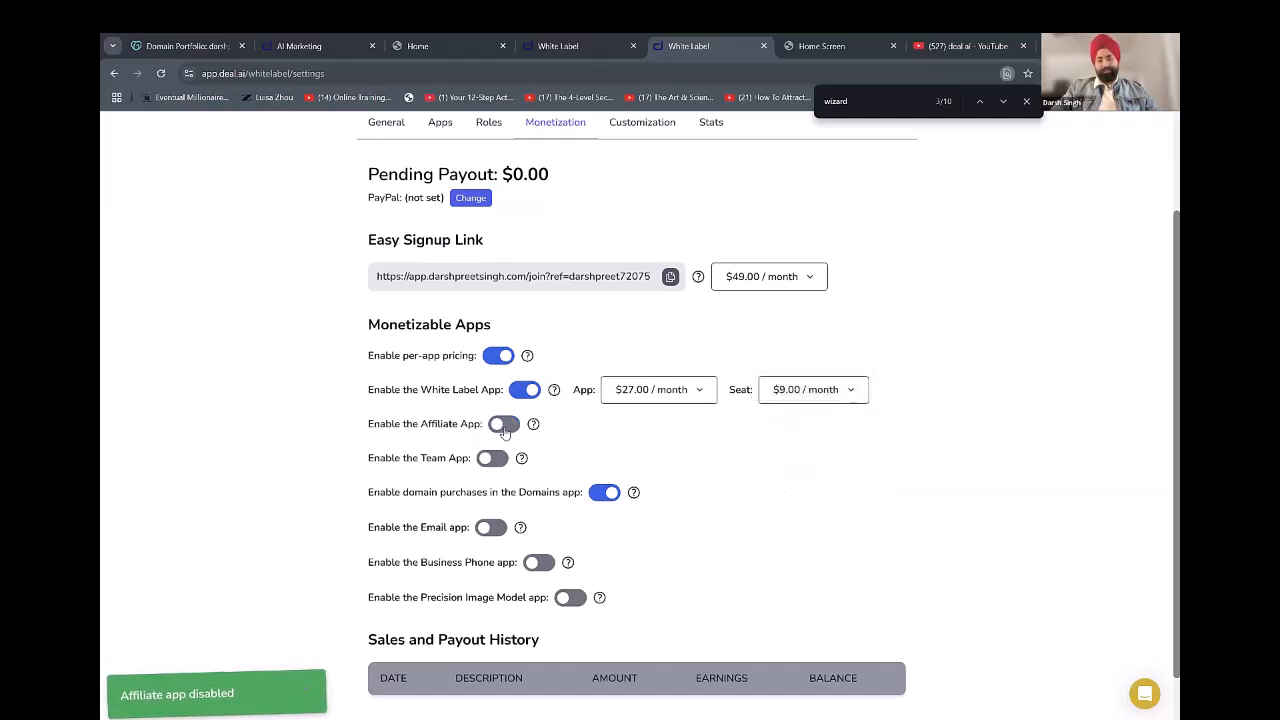
{"action": "left_click", "coordinate": [504, 424]}
Review the Affiliate App's signup price options and set the commission split to 31% for the owner and 69% for the affiliate.
{"action": "left_click", "coordinate": [670, 424]}
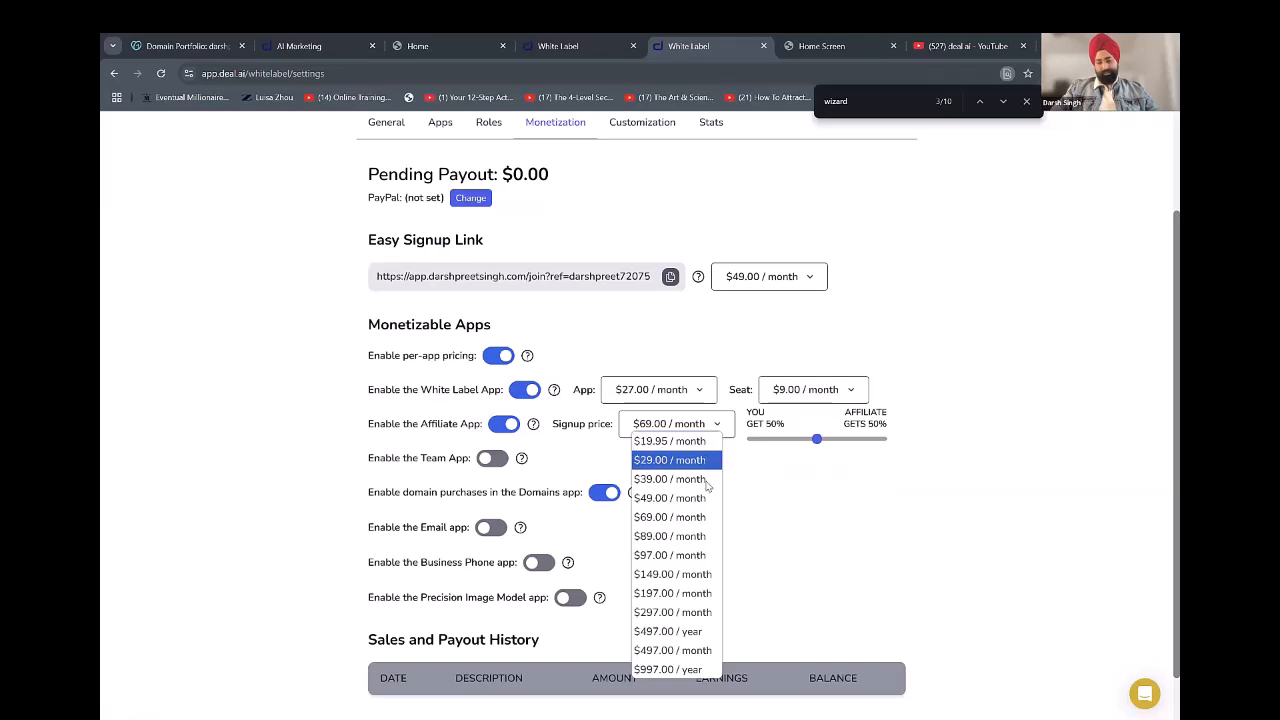
{"action": "left_click", "coordinate": [780, 507]}
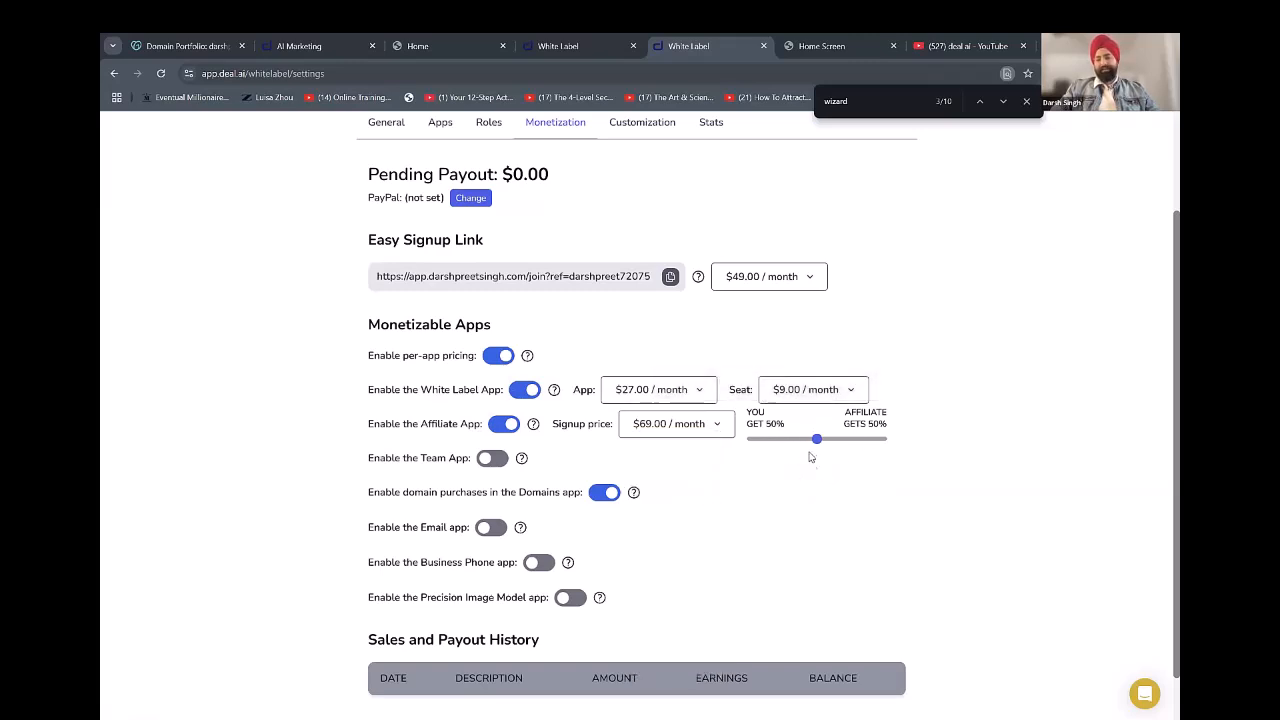
{"action": "left_click_drag", "start_coordinate": [817, 441], "coordinate": [790, 440]}
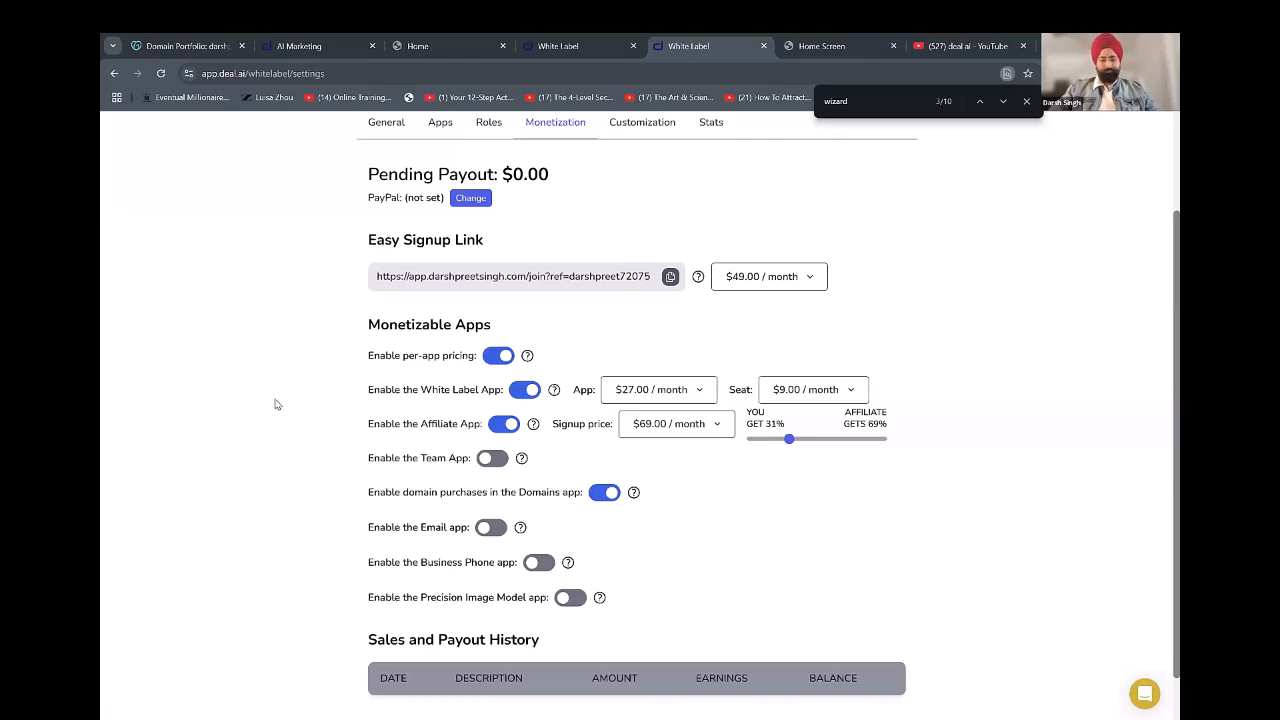
Review the remaining monetizable options: Team, domain purchases, Email, Business Phone and Precision Image Model.
{"action": "scroll", "coordinate": [277, 404], "scroll_direction": "down", "scroll_amount": 1}
{"action": "mouse_move", "coordinate": [521, 405]}
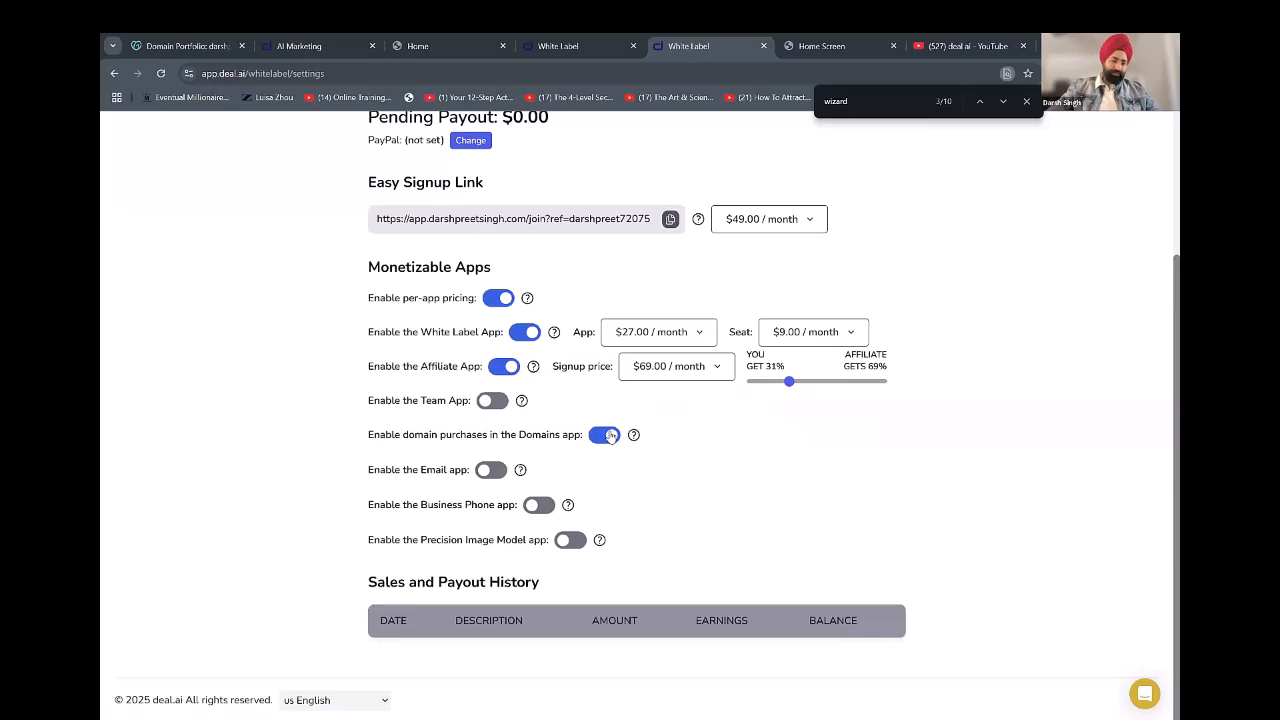
{"action": "left_click_drag", "start_coordinate": [369, 469], "coordinate": [445, 475]}
{"action": "left_click", "coordinate": [445, 477]}
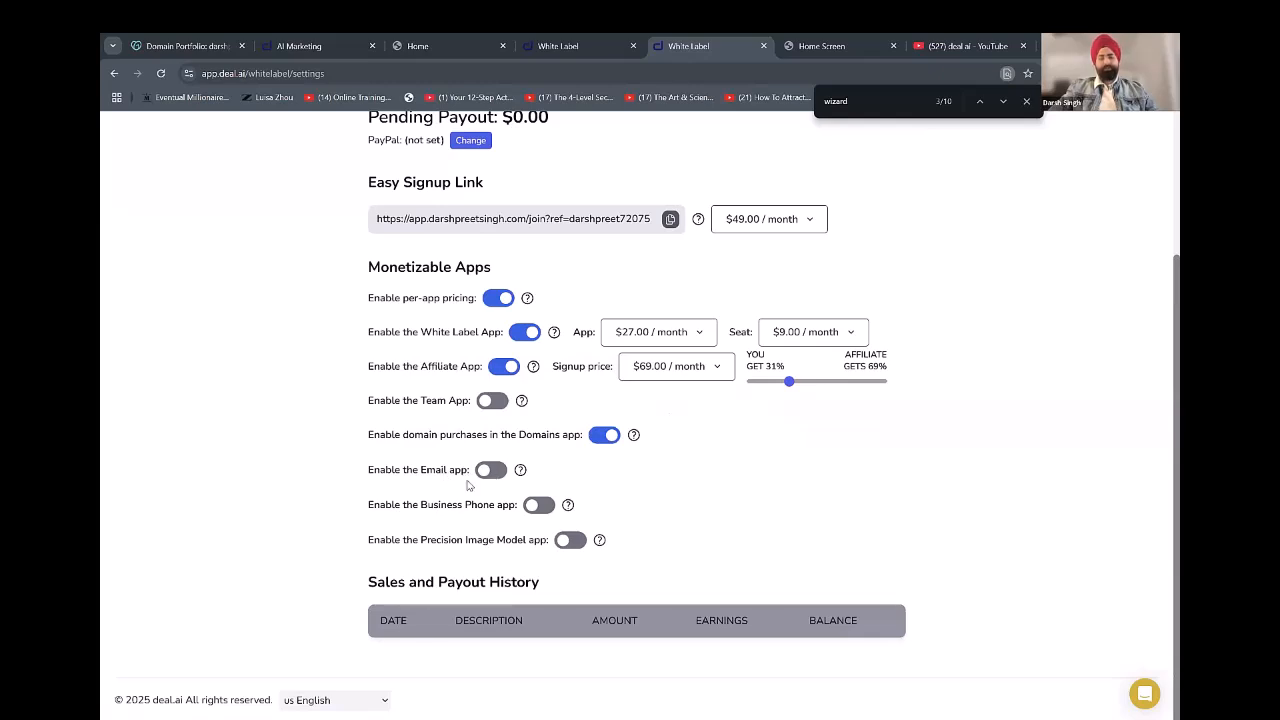
{"action": "left_click_drag", "start_coordinate": [373, 512], "coordinate": [507, 512]}
{"action": "left_click", "coordinate": [480, 514]}
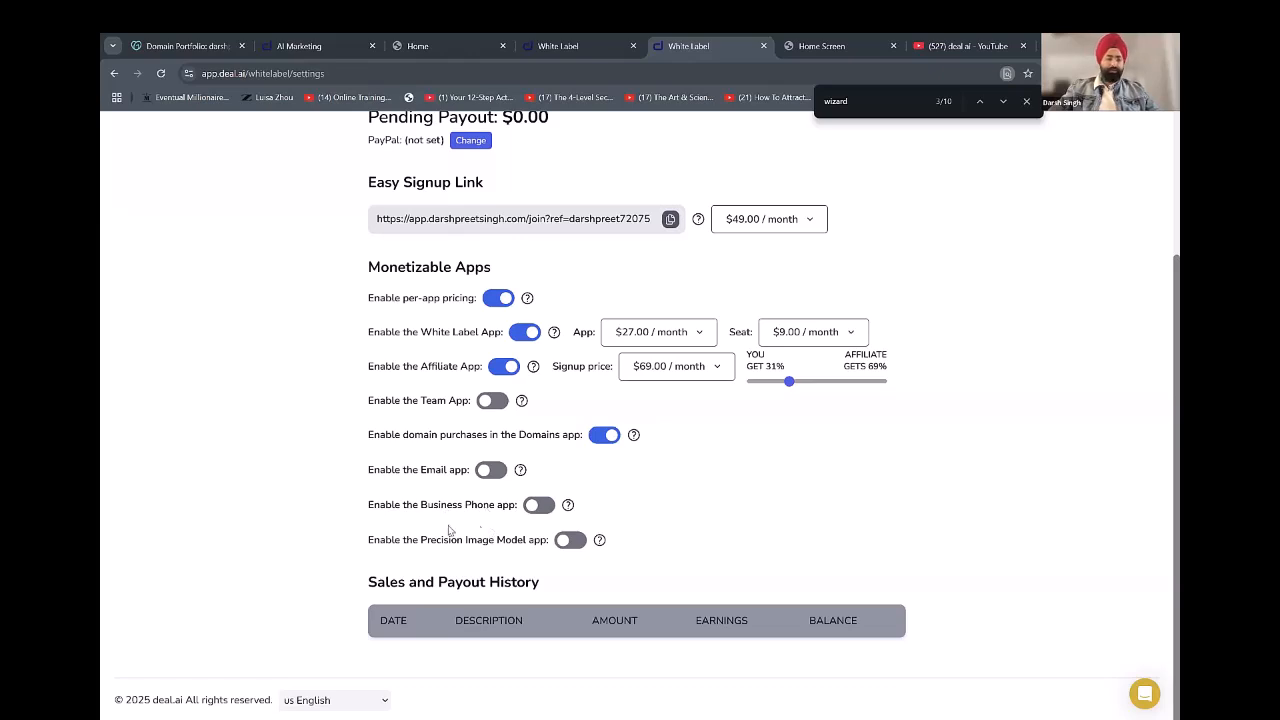
{"action": "left_click_drag", "start_coordinate": [369, 540], "coordinate": [497, 541]}
{"action": "left_click", "coordinate": [462, 551]}
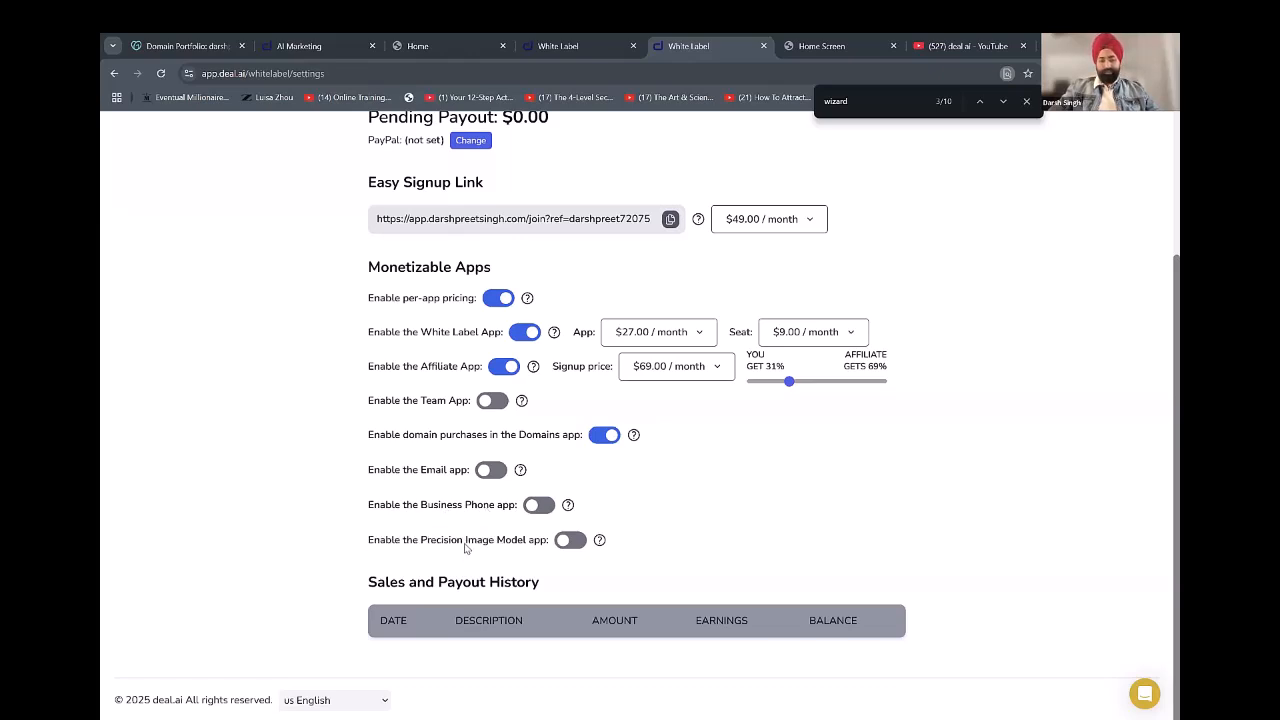
{"action": "left_click_drag", "start_coordinate": [369, 469], "coordinate": [317, 453]}
{"action": "left_click", "coordinate": [318, 458]}
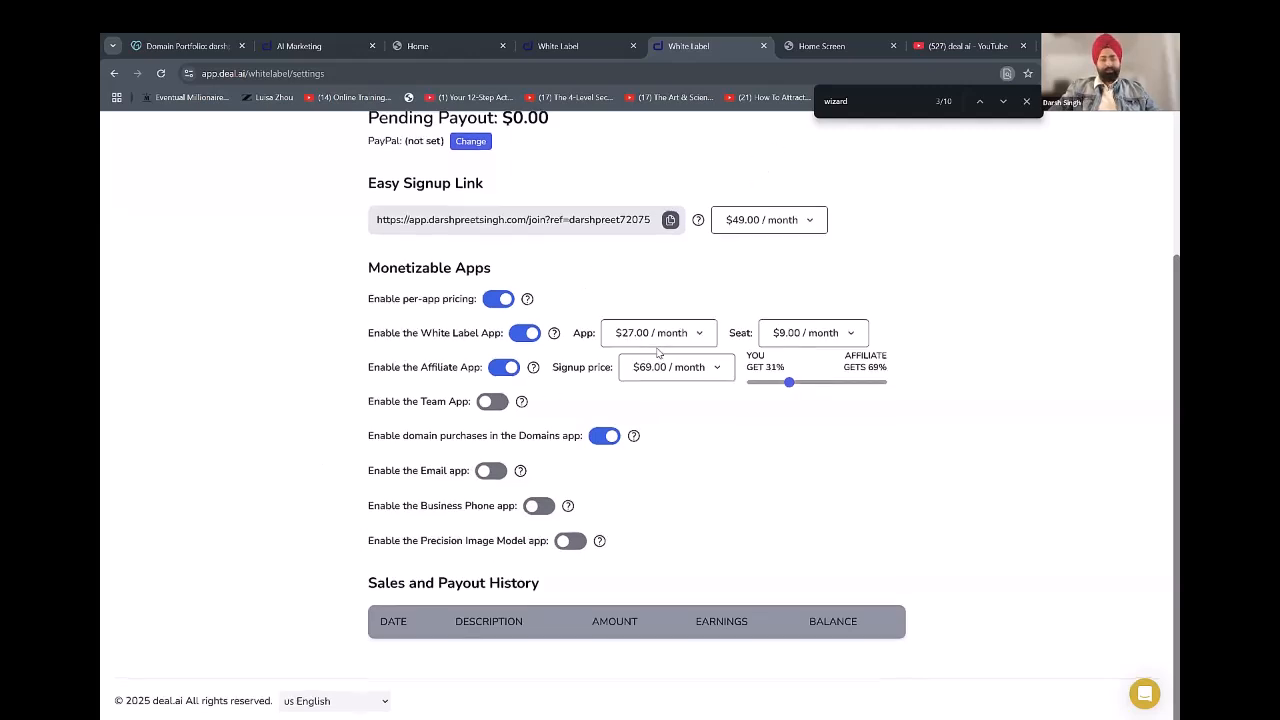
{"action": "scroll", "coordinate": [659, 354], "scroll_direction": "up", "scroll_amount": 3}
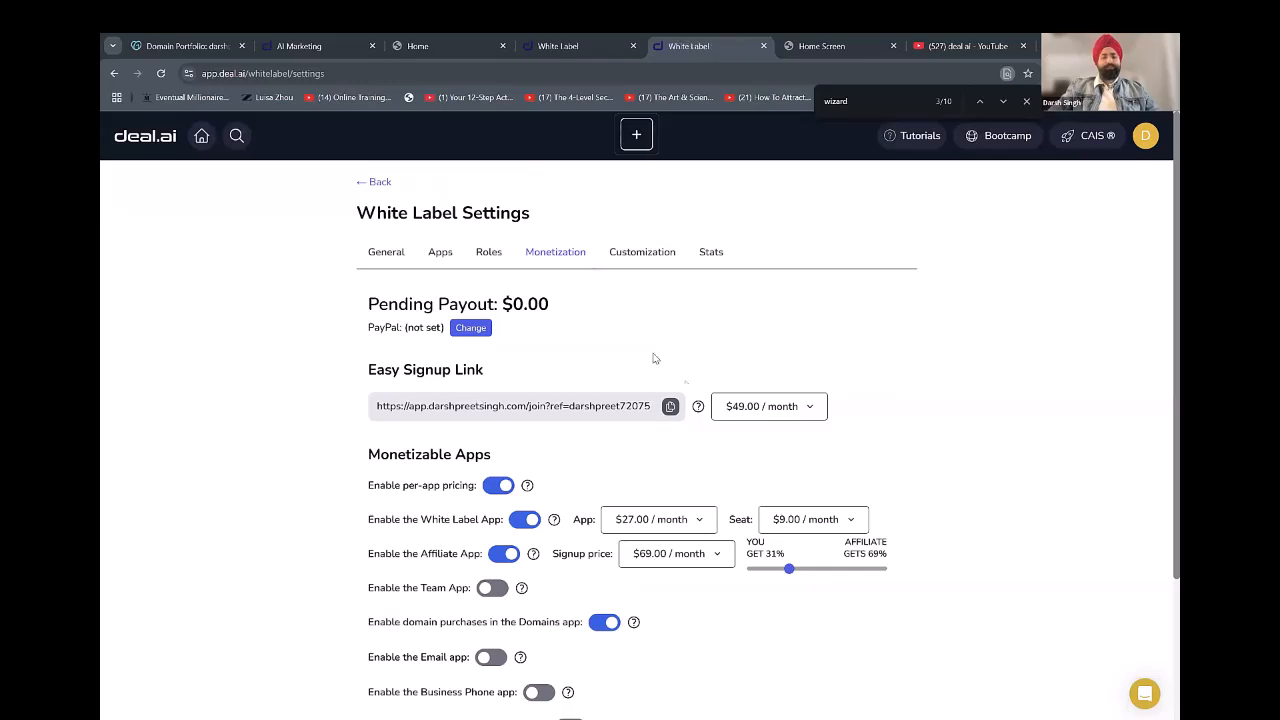